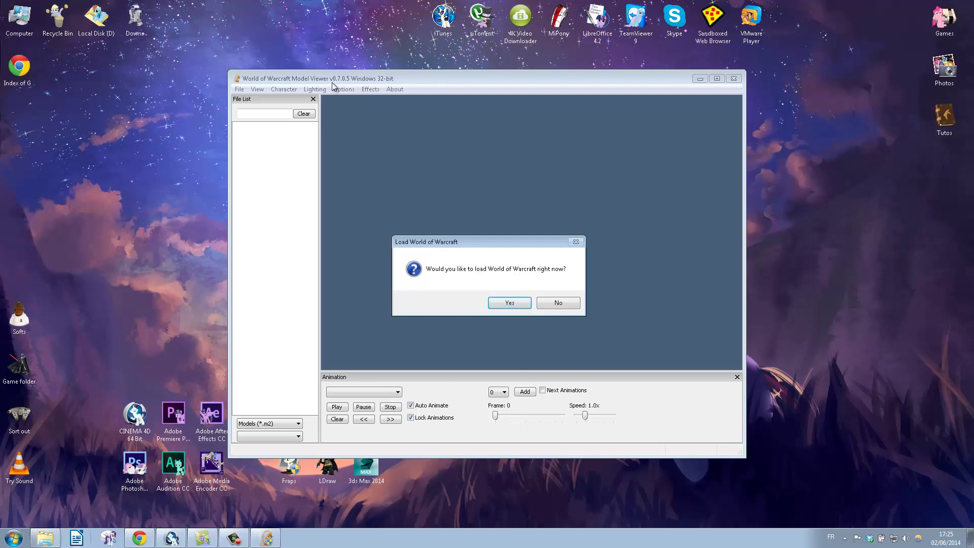
Step: Load World of Warcraft from the folder "World of Warcraft - Pandaria 5.3"
{"action": "left_click", "coordinate": [500, 304]}
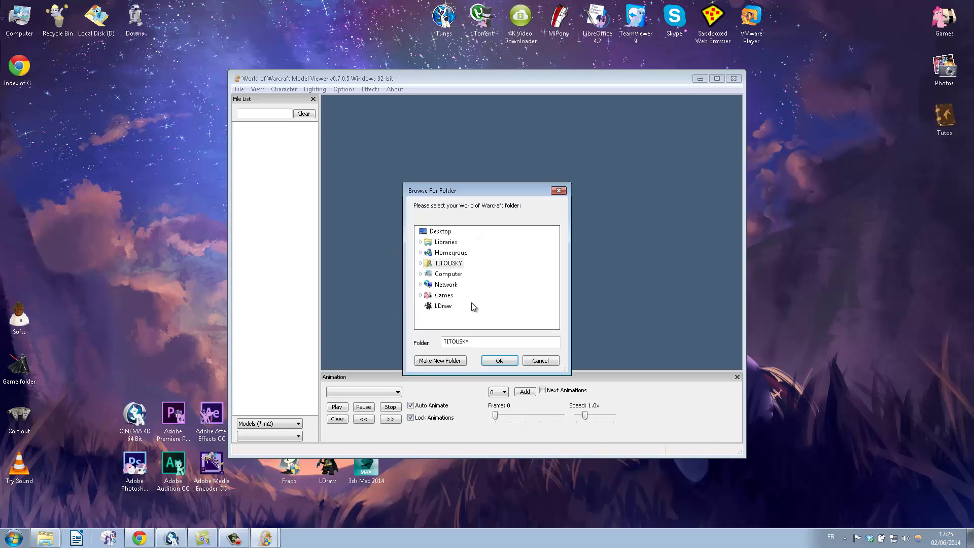
{"action": "left_click_drag", "start_coordinate": [553, 258], "coordinate": [557, 295]}
{"action": "left_click", "coordinate": [459, 276]}
{"action": "left_click", "coordinate": [514, 253]}
{"action": "left_click_drag", "start_coordinate": [557, 246], "coordinate": [559, 301]}
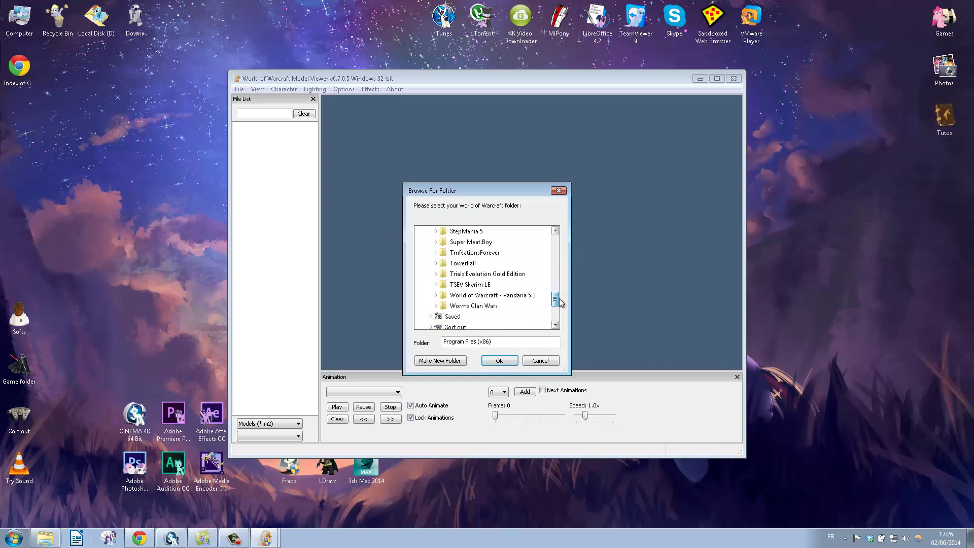
{"action": "left_click", "coordinate": [501, 296]}
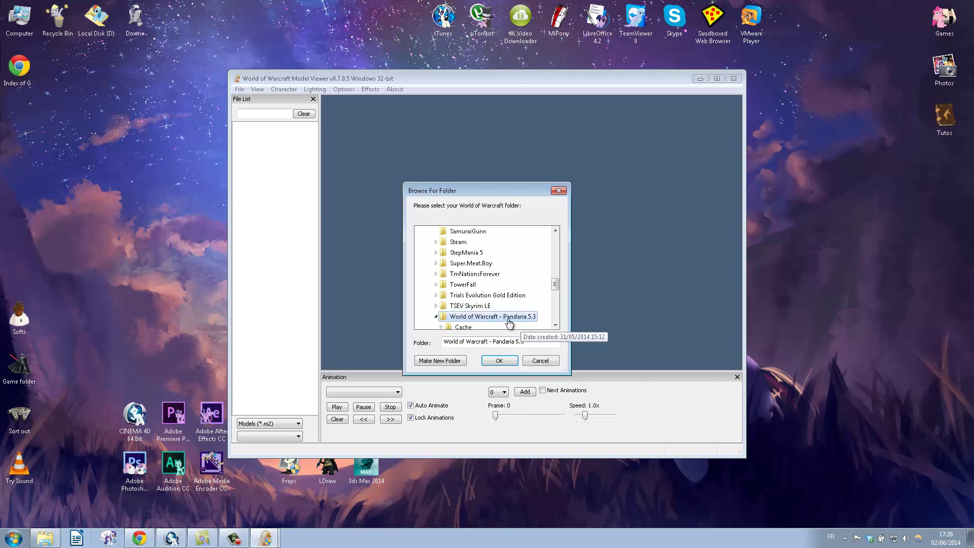
{"action": "left_click", "coordinate": [499, 361]}
{"action": "left_click", "coordinate": [486, 303]}
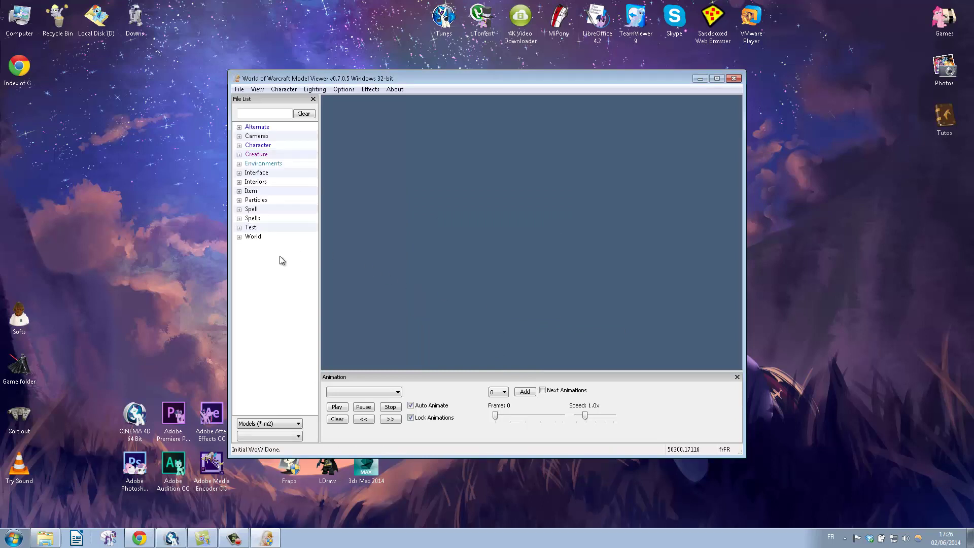
Step: Load the female night elf model, nightelffemale.m2, from the Character category
{"action": "left_click", "coordinate": [240, 146]}
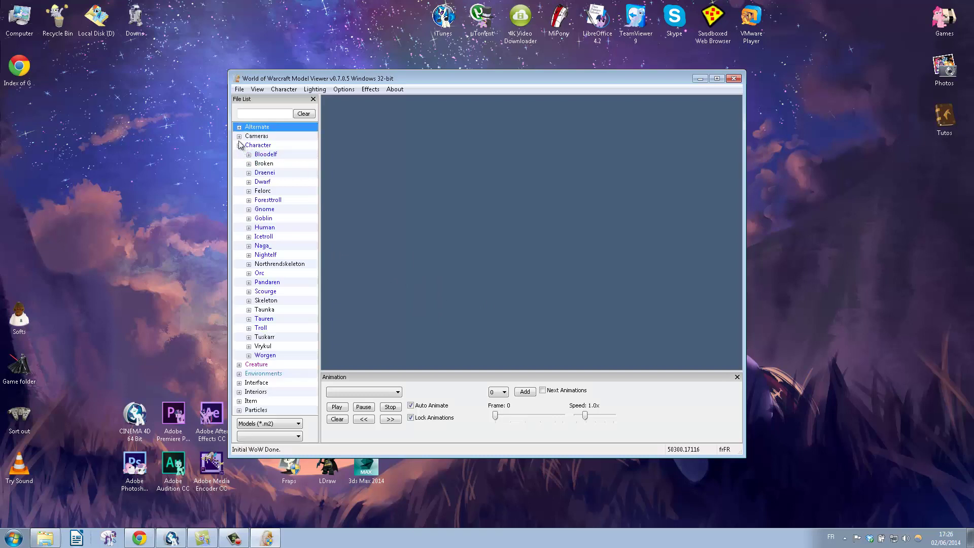
{"action": "left_click", "coordinate": [249, 228]}
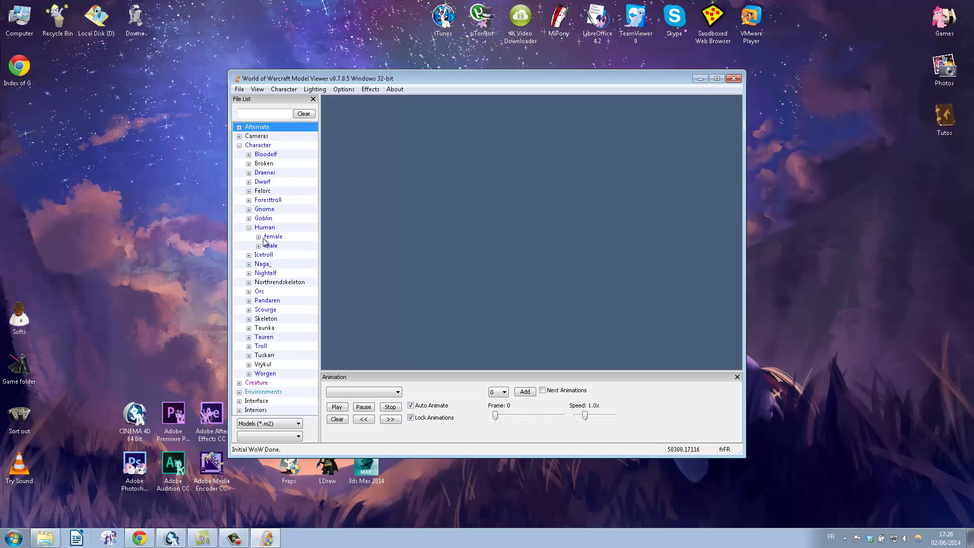
{"action": "left_click", "coordinate": [249, 228]}
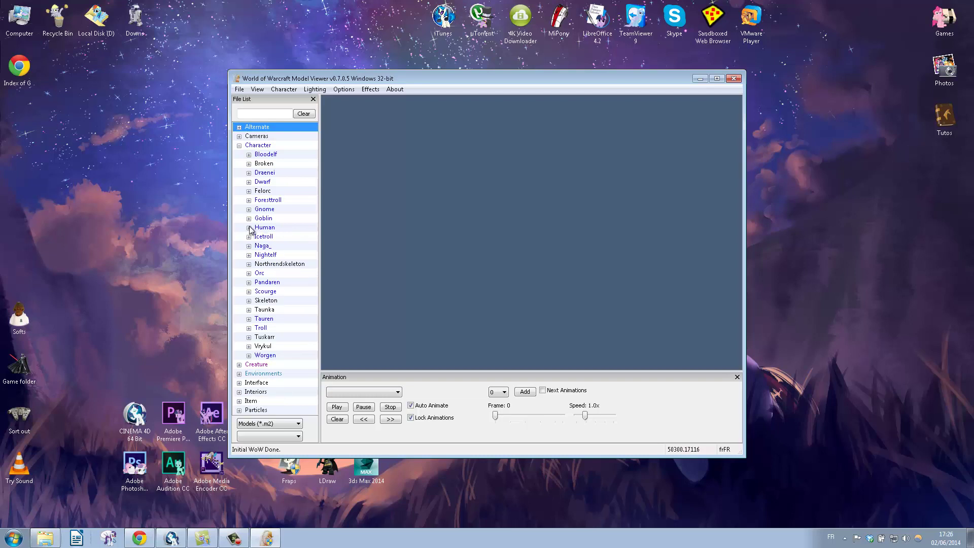
{"action": "double_click", "coordinate": [264, 256]}
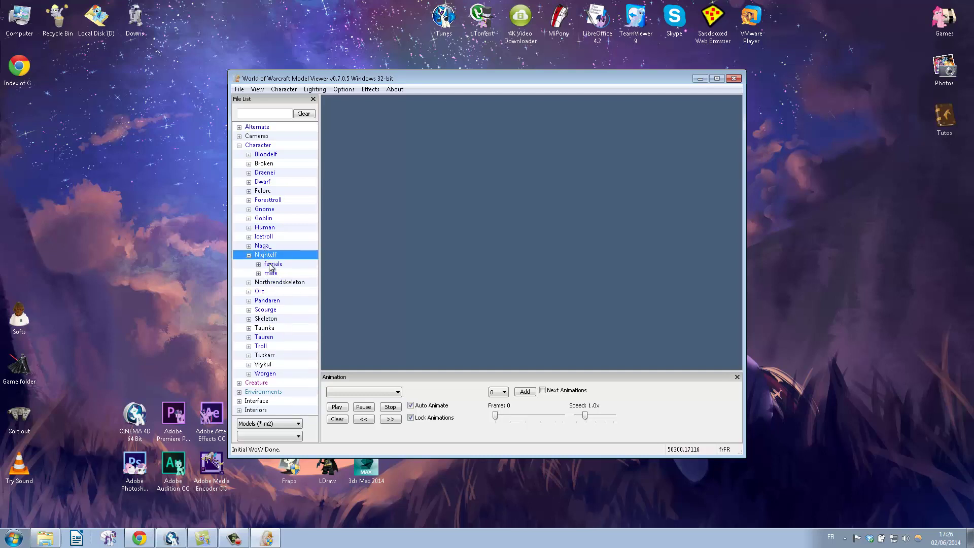
{"action": "double_click", "coordinate": [272, 264]}
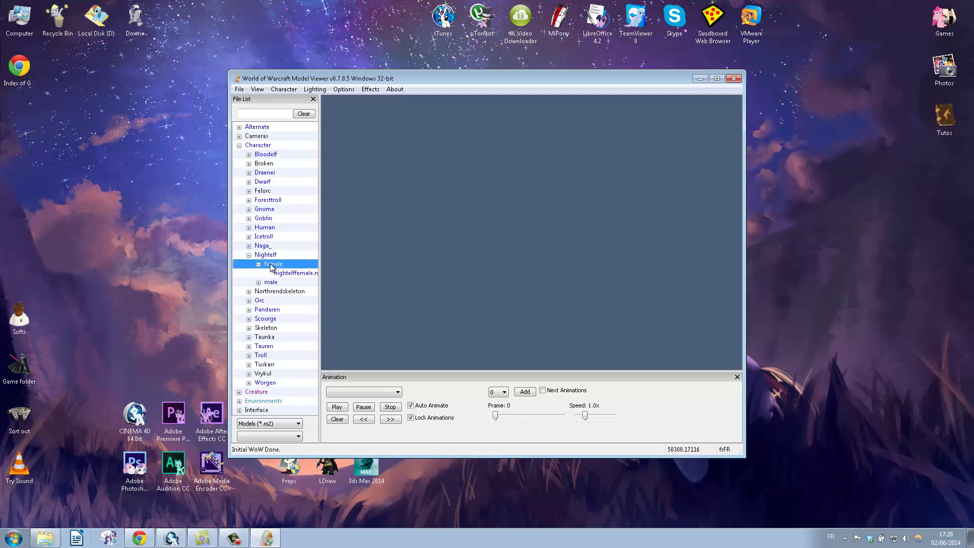
{"action": "left_click", "coordinate": [300, 274]}
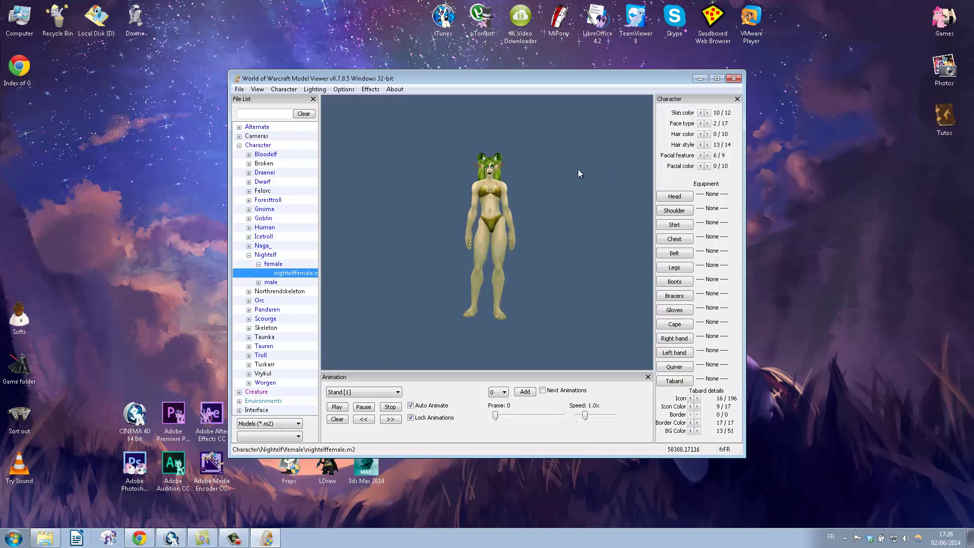
Step: Customize the night elf with skin color 11, face type 3, hair color 4 and hair style 1
{"action": "left_click", "coordinate": [709, 113]}
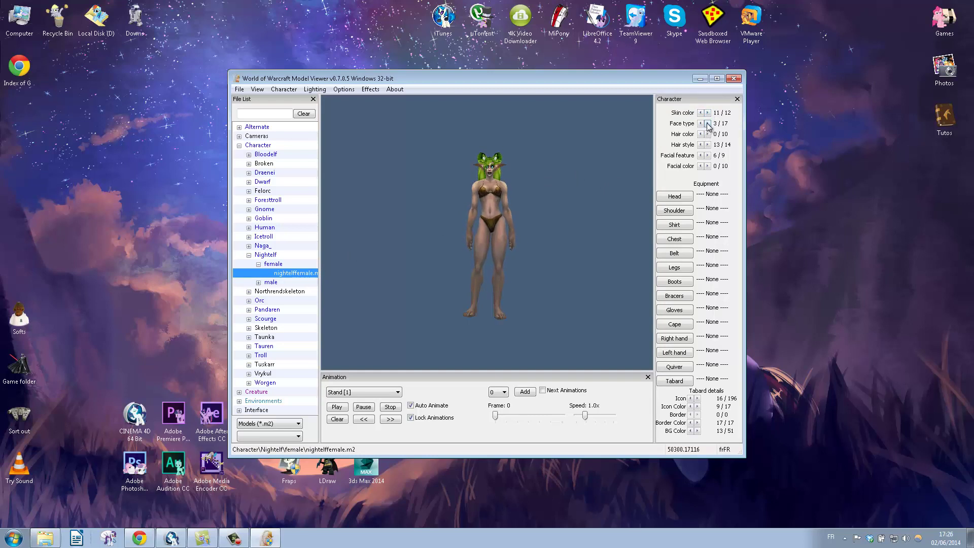
{"action": "left_click", "coordinate": [707, 134]}
{"action": "left_click", "coordinate": [708, 134]}
{"action": "left_click", "coordinate": [707, 134]}
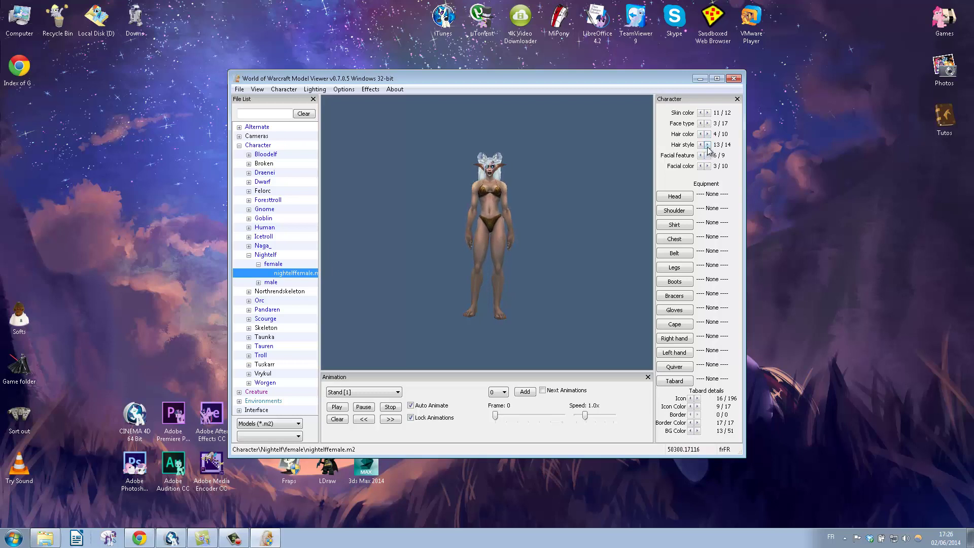
{"action": "left_click", "coordinate": [707, 145]}
{"action": "left_click", "coordinate": [708, 144]}
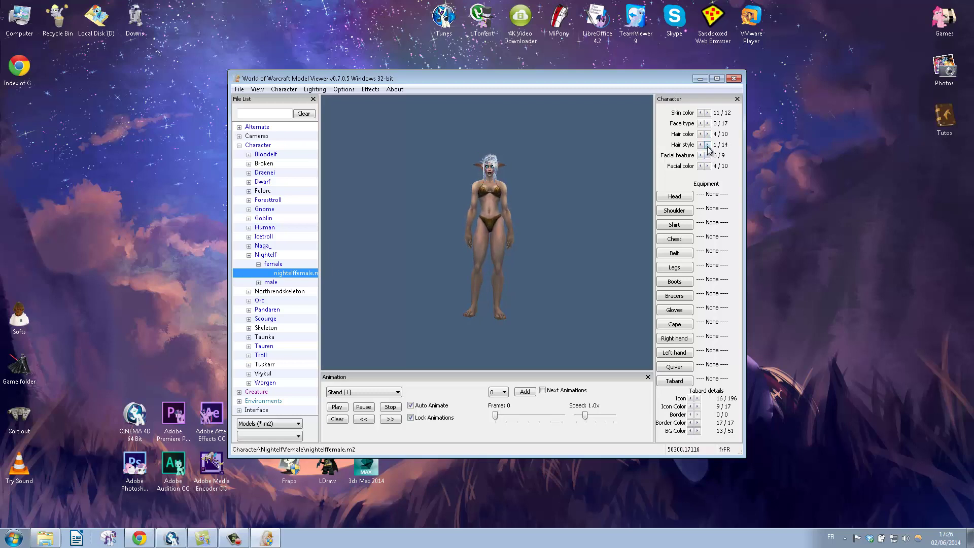
Step: Equip the character with the shirt "Chemise blanche classique" [16060]
{"action": "left_click", "coordinate": [675, 197]}
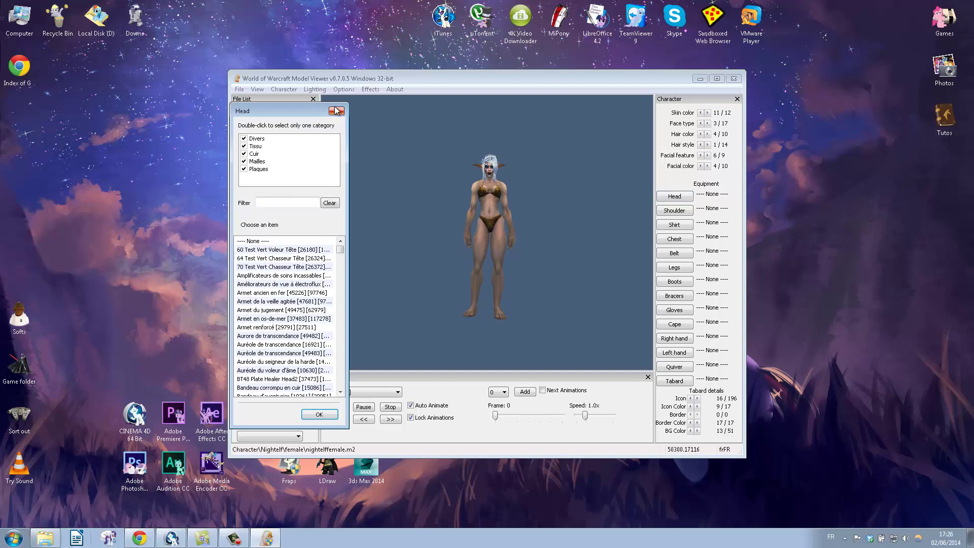
{"action": "left_click", "coordinate": [335, 111]}
{"action": "left_click", "coordinate": [680, 225]}
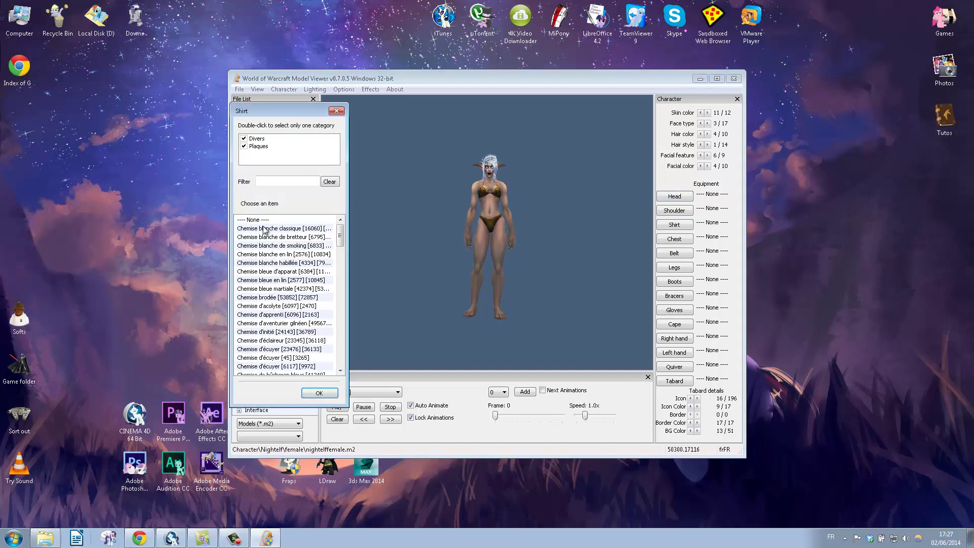
{"action": "left_click", "coordinate": [284, 228]}
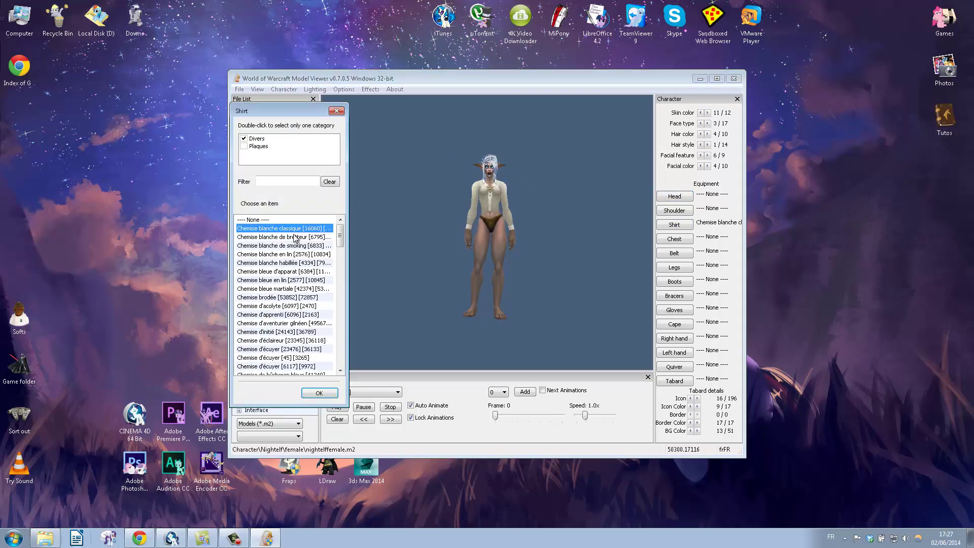
Step: Restrict the leg items to the Divers category and equip "Pantalon de smoking noir" [6835]
{"action": "left_click", "coordinate": [682, 269]}
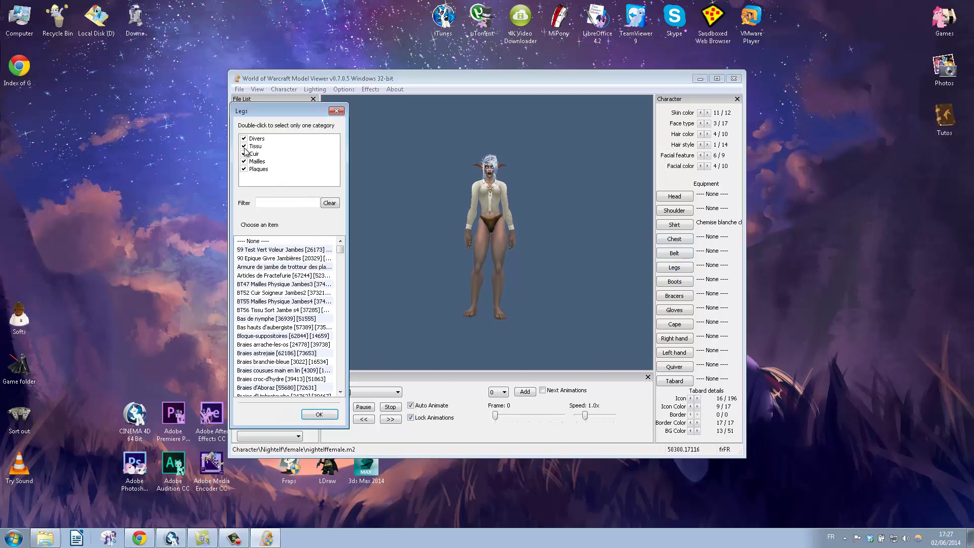
{"action": "double_click", "coordinate": [257, 138]}
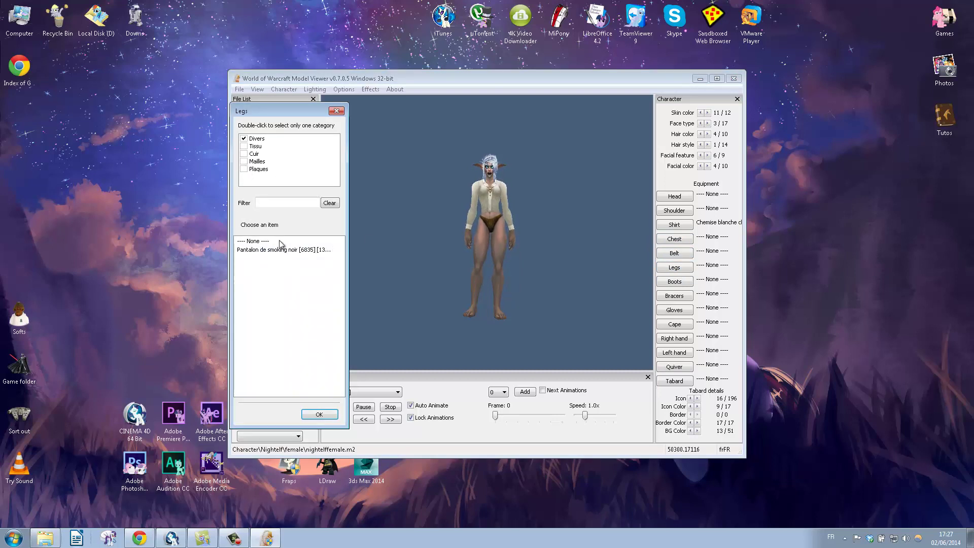
{"action": "left_click", "coordinate": [285, 250]}
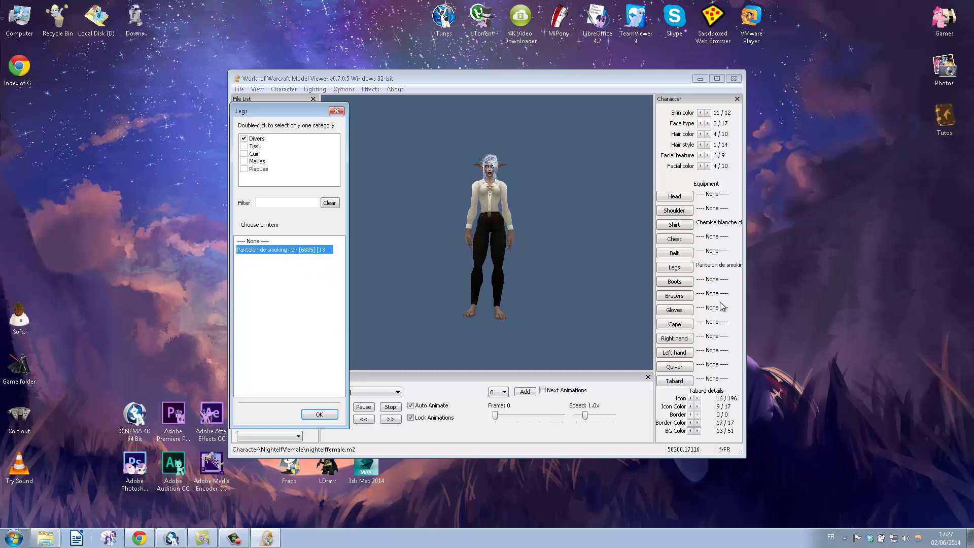
Step: Restrict the boots to the Divers category and equip "Bottes d'hiver" [34086]
{"action": "left_click", "coordinate": [674, 281]}
{"action": "left_click", "coordinate": [245, 147]}
{"action": "left_click", "coordinate": [244, 154]}
{"action": "left_click", "coordinate": [244, 162]}
{"action": "left_click", "coordinate": [244, 169]}
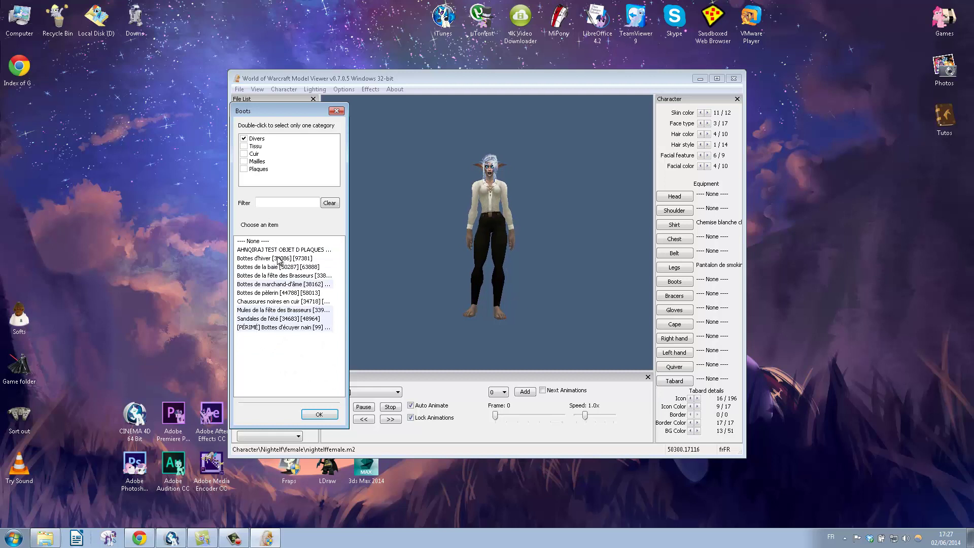
{"action": "left_click", "coordinate": [279, 259]}
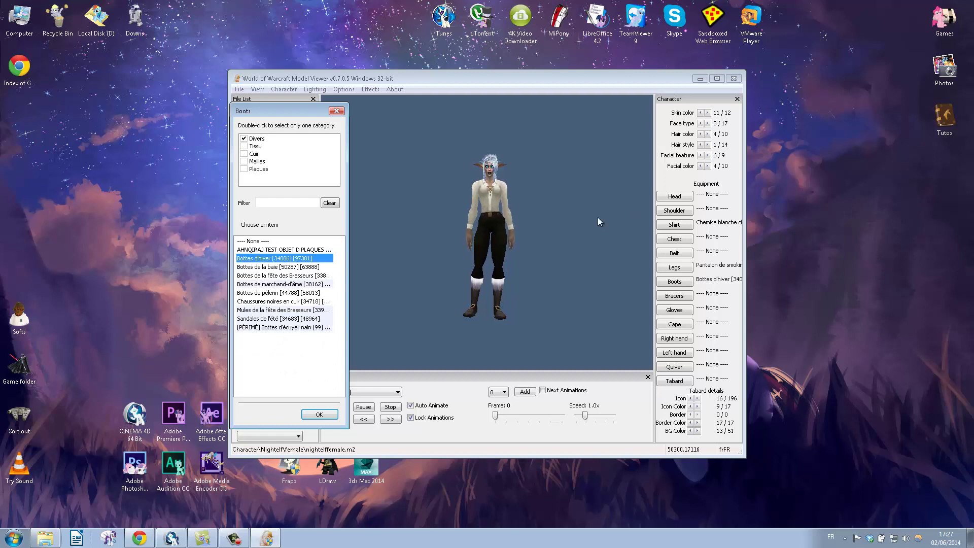
Step: Restrict the head items to the Divers category and equip the hat "Beau chapeau de Burgy Coeur-noir"
{"action": "left_click", "coordinate": [675, 196]}
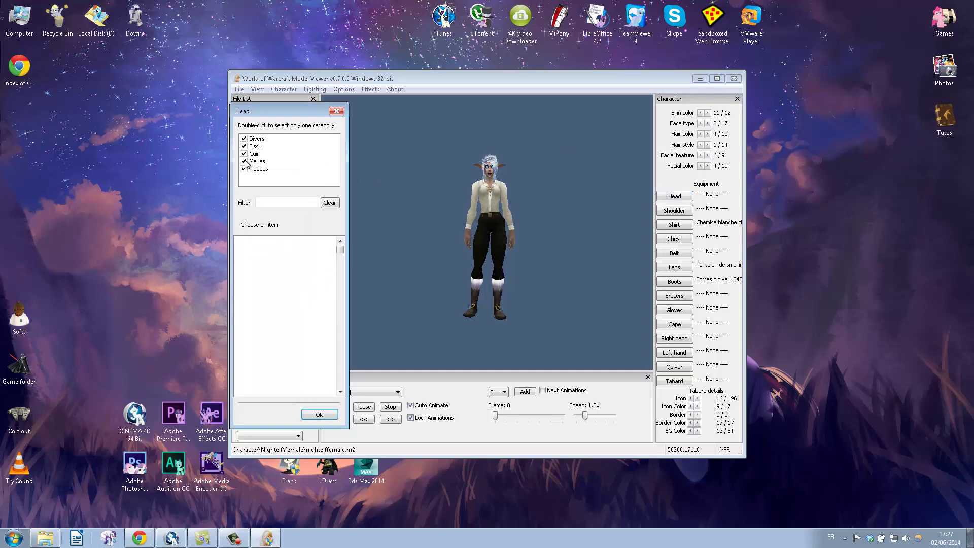
{"action": "double_click", "coordinate": [256, 139]}
{"action": "left_click", "coordinate": [269, 250]}
{"action": "left_click_drag", "start_coordinate": [500, 201], "coordinate": [564, 211]}
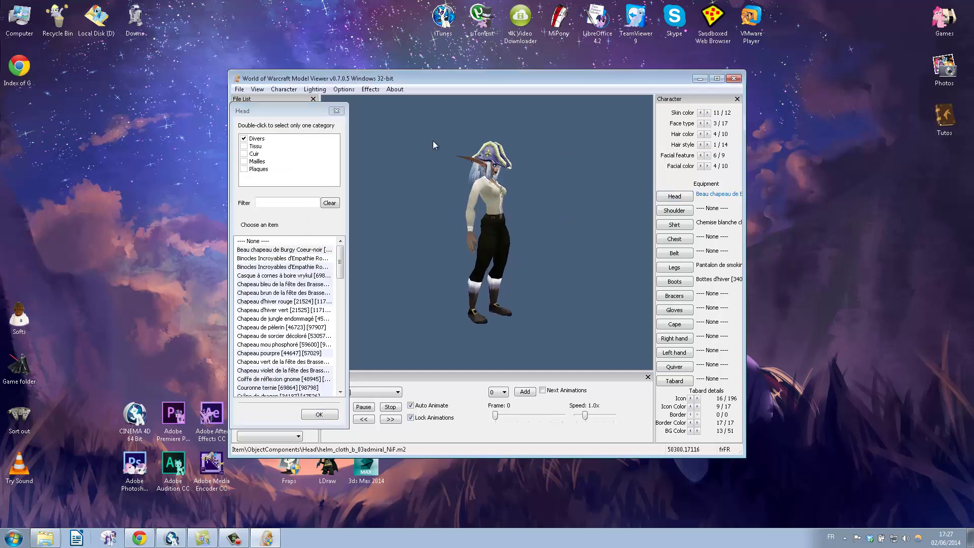
{"action": "left_click", "coordinate": [337, 111]}
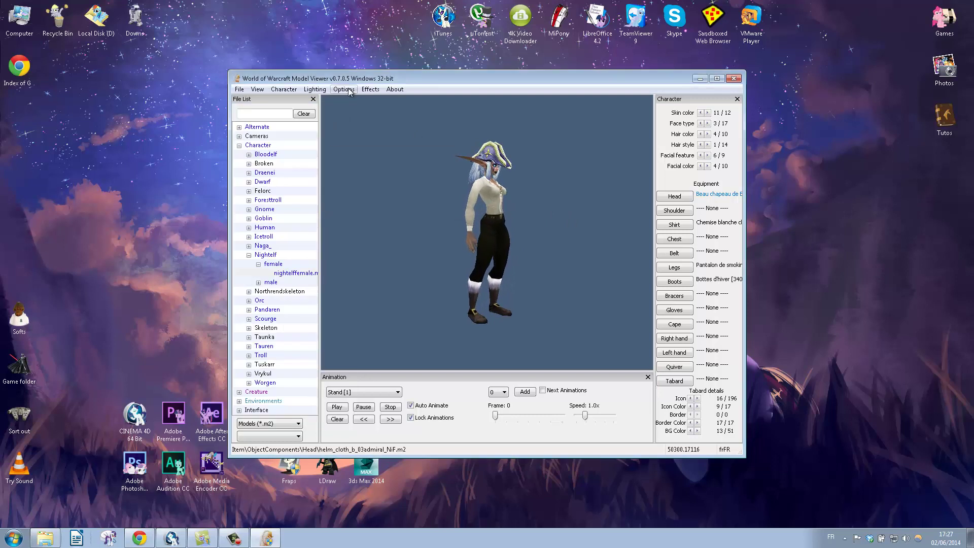
Step: Preview the character's attack animations one after another, ending with AttackThrown [39]
{"action": "left_click", "coordinate": [349, 89]}
{"action": "left_click", "coordinate": [408, 205]}
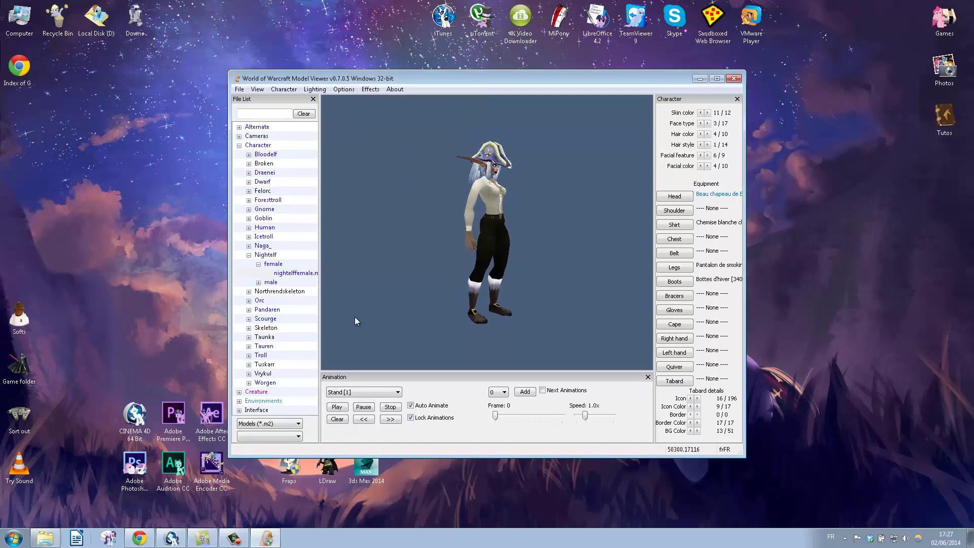
{"action": "left_click", "coordinate": [363, 392]}
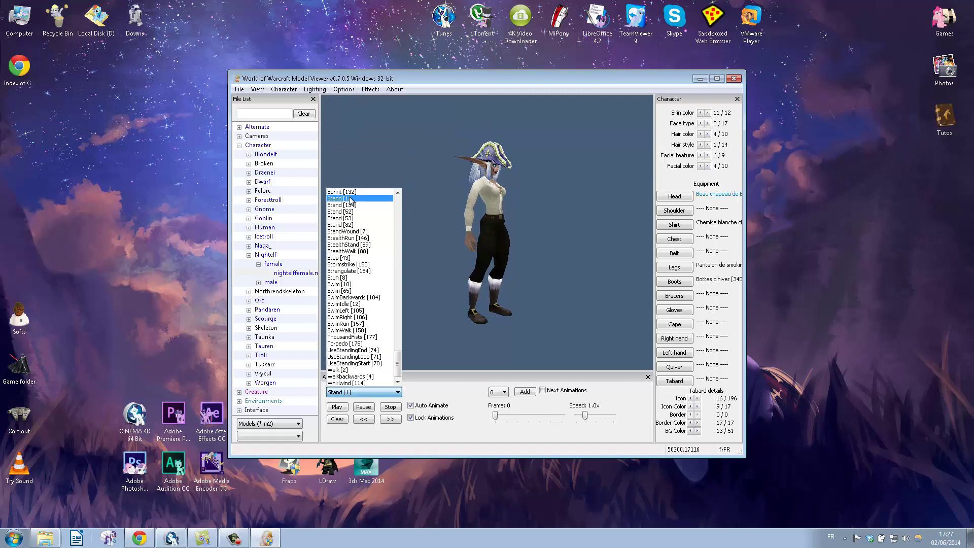
{"action": "left_click_drag", "start_coordinate": [397, 362], "coordinate": [401, 195]}
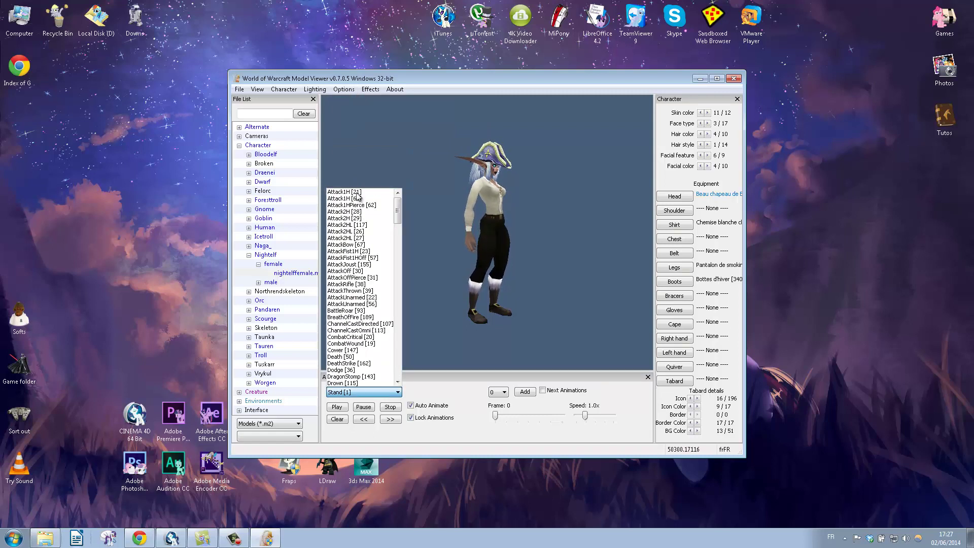
{"action": "left_click", "coordinate": [349, 198]}
{"action": "key", "text": "Down"}
{"action": "key", "text": "Down"}
{"action": "key", "text": "Down"}
{"action": "key", "text": "Down"}
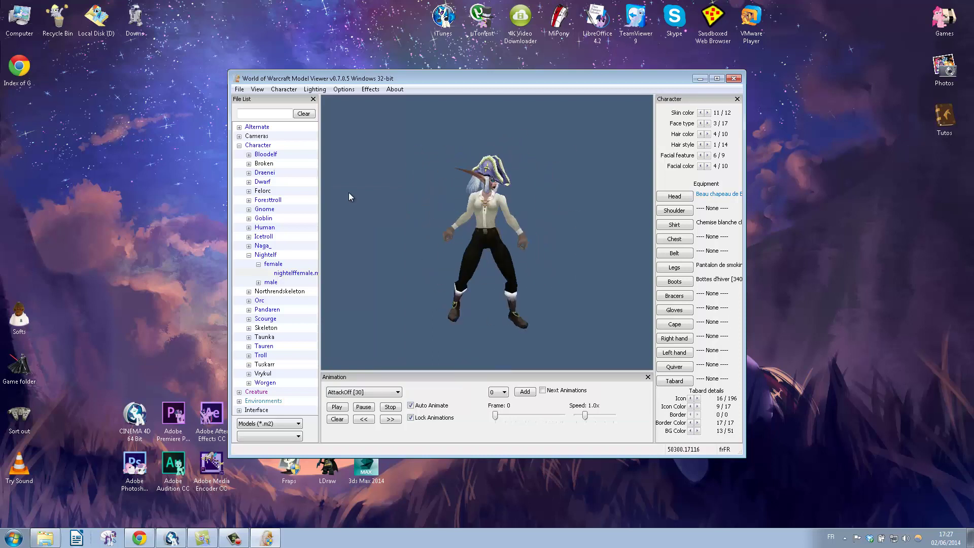
{"action": "key", "text": "Down"}
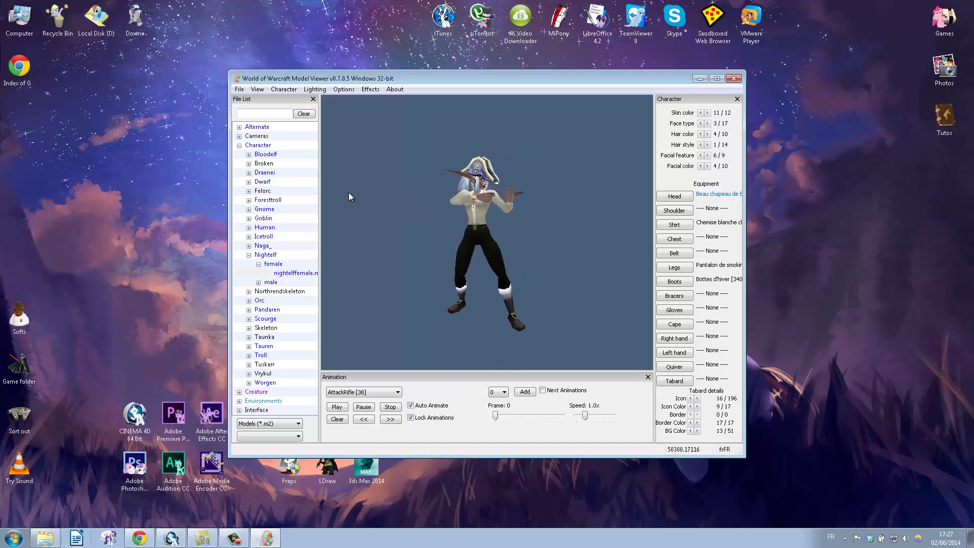
{"action": "key", "text": "Down"}
Step: Set the character's animation to Run [3]
{"action": "left_click", "coordinate": [382, 393]}
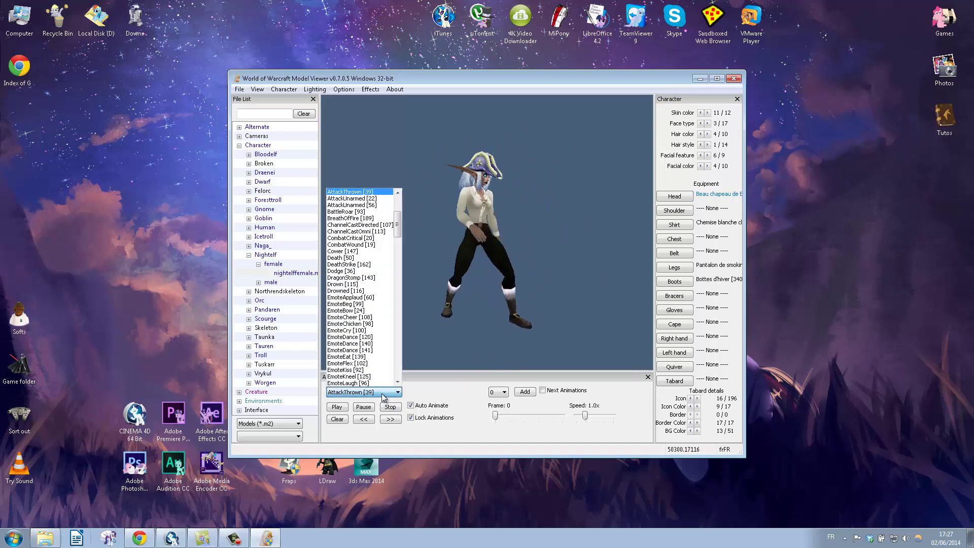
{"action": "left_click_drag", "start_coordinate": [398, 228], "coordinate": [404, 331]}
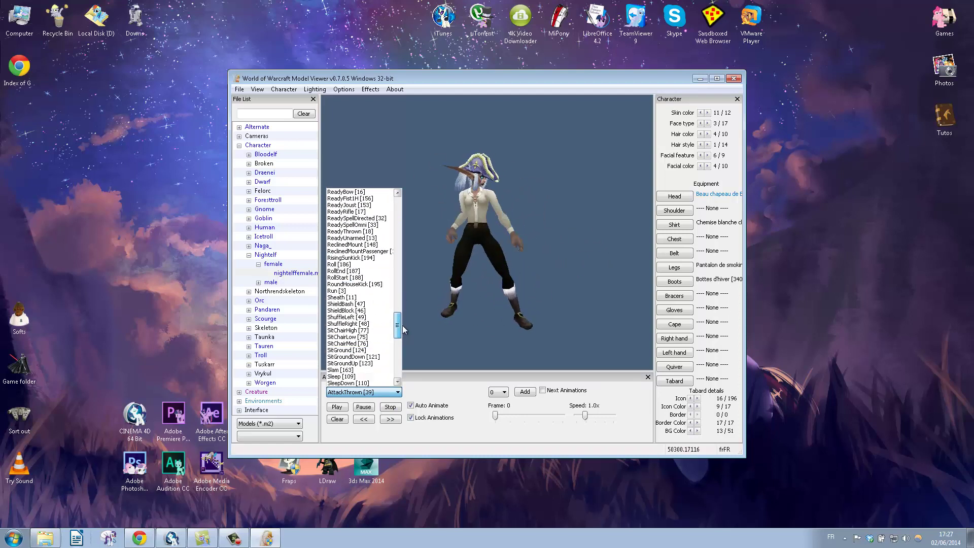
{"action": "left_click", "coordinate": [343, 291]}
Step: Open the M3 export options and go through the list of animations to export, keeping Run [3] ticked
{"action": "left_click", "coordinate": [349, 90]}
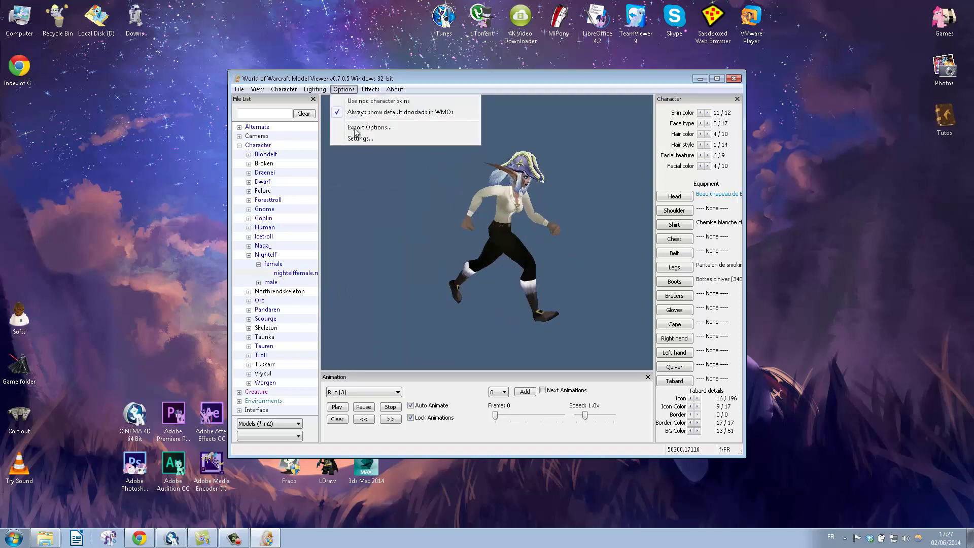
{"action": "left_click", "coordinate": [354, 130]}
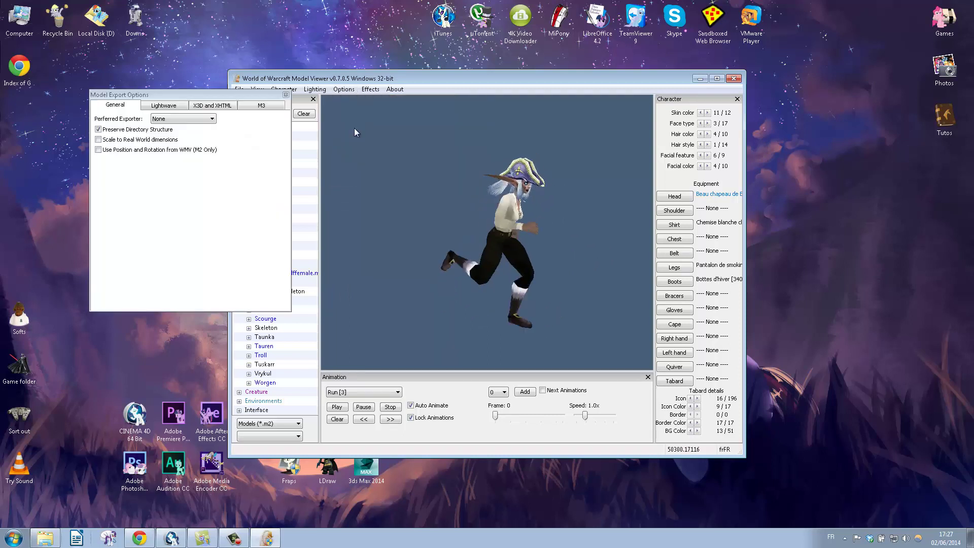
{"action": "left_click", "coordinate": [263, 106]}
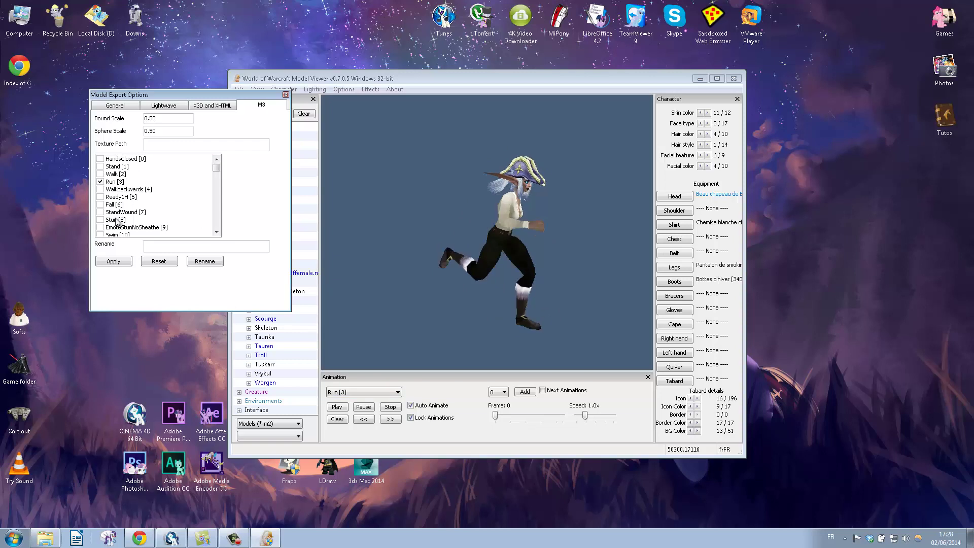
{"action": "left_click_drag", "start_coordinate": [217, 170], "coordinate": [221, 185]}
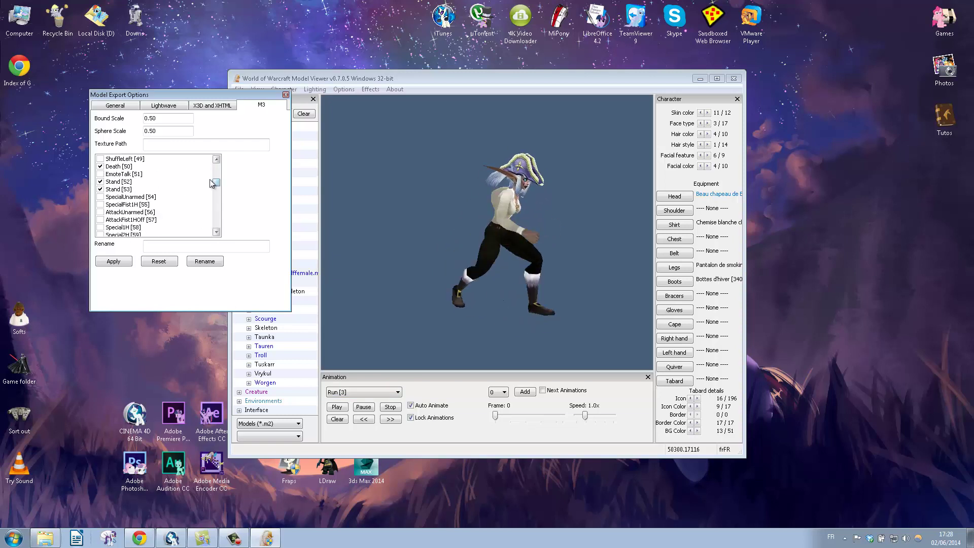
{"action": "left_click_drag", "start_coordinate": [217, 182], "coordinate": [217, 191]}
{"action": "left_click", "coordinate": [108, 176]}
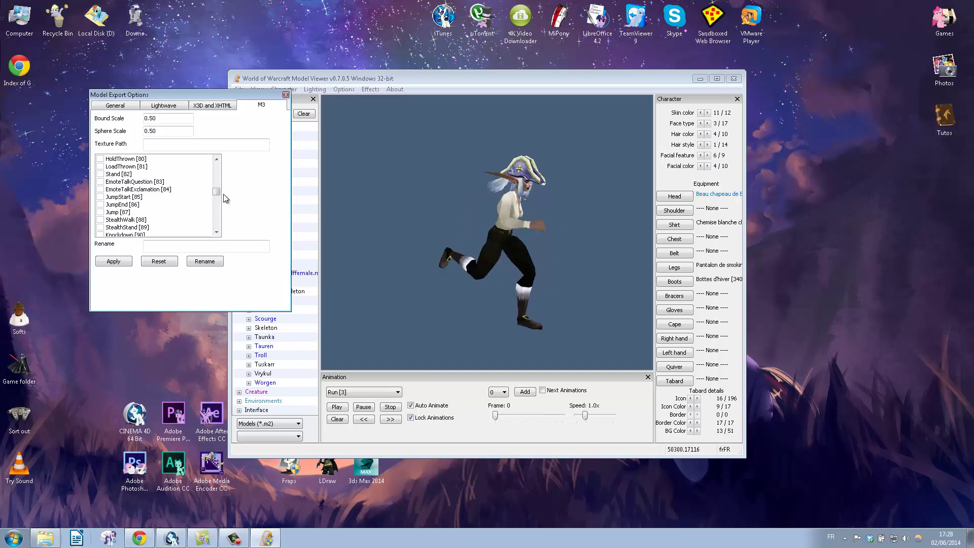
{"action": "left_click_drag", "start_coordinate": [217, 192], "coordinate": [222, 166]}
{"action": "left_click", "coordinate": [100, 166]}
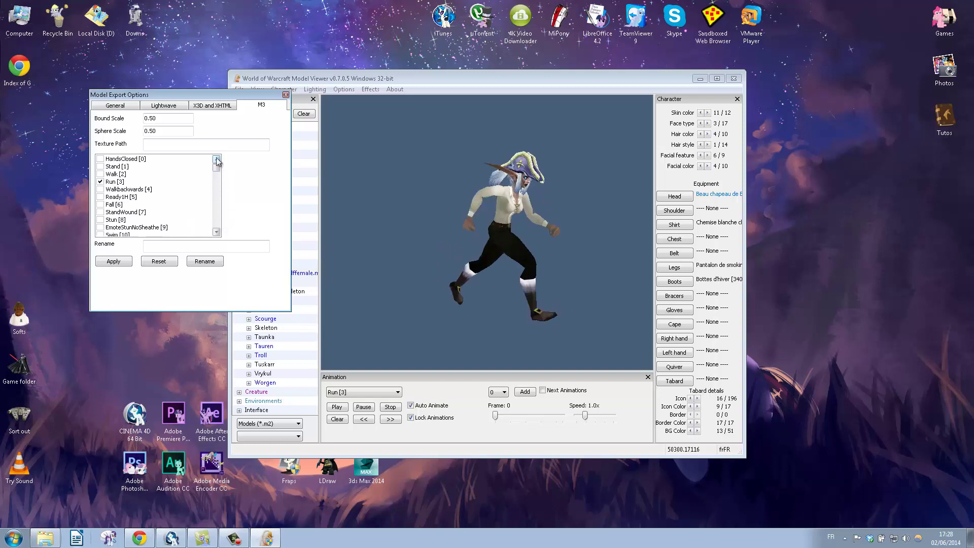
Step: Set the M3 Bound Scale and Sphere Scale to 1, apply the settings and close the export options
{"action": "left_click_drag", "start_coordinate": [153, 117], "coordinate": [121, 138]}
{"action": "type", "text": "11"}
{"action": "left_click", "coordinate": [113, 261]}
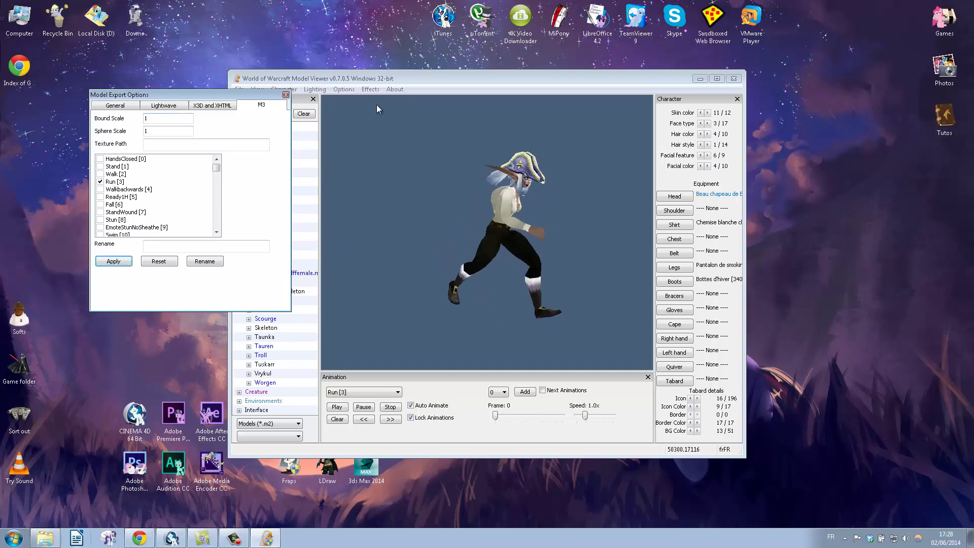
{"action": "left_click", "coordinate": [286, 94]}
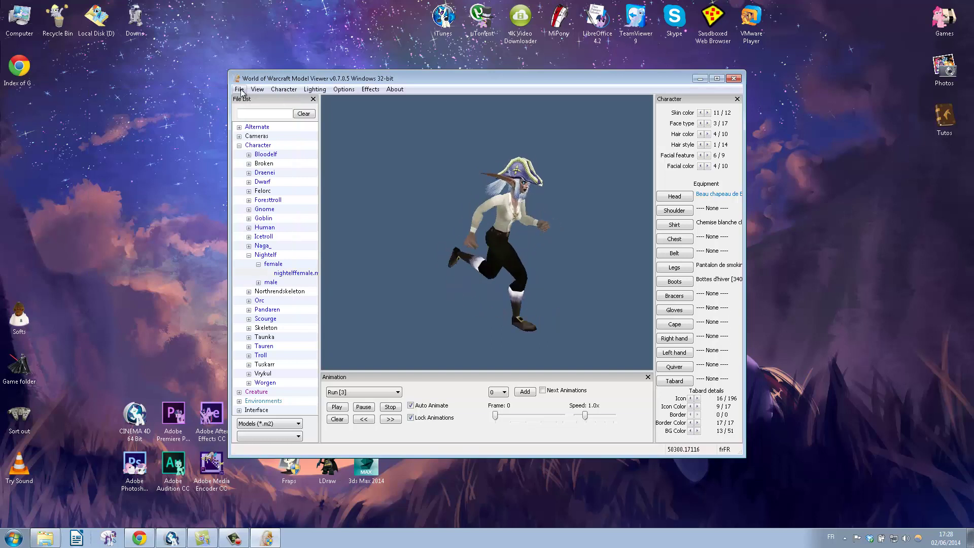
Step: Start exporting the model in M3 format and create a folder named "elf" inside the "1" folder of "wow models"
{"action": "left_click", "coordinate": [239, 90]}
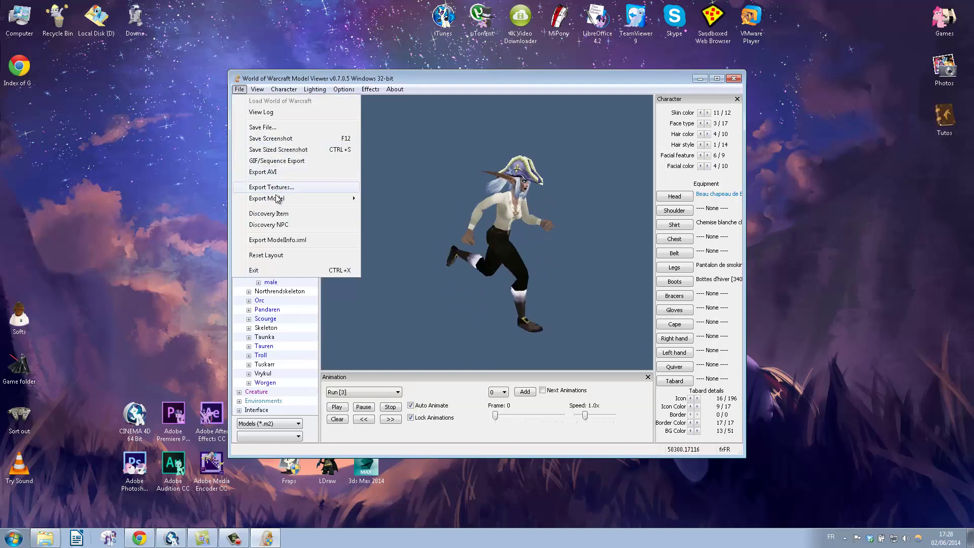
{"action": "mouse_move", "coordinate": [284, 198]}
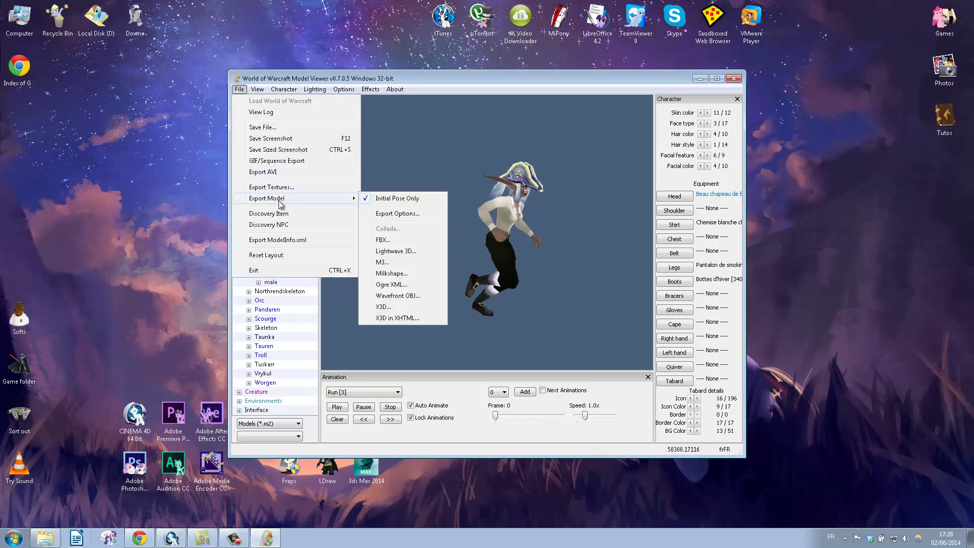
{"action": "left_click", "coordinate": [382, 262]}
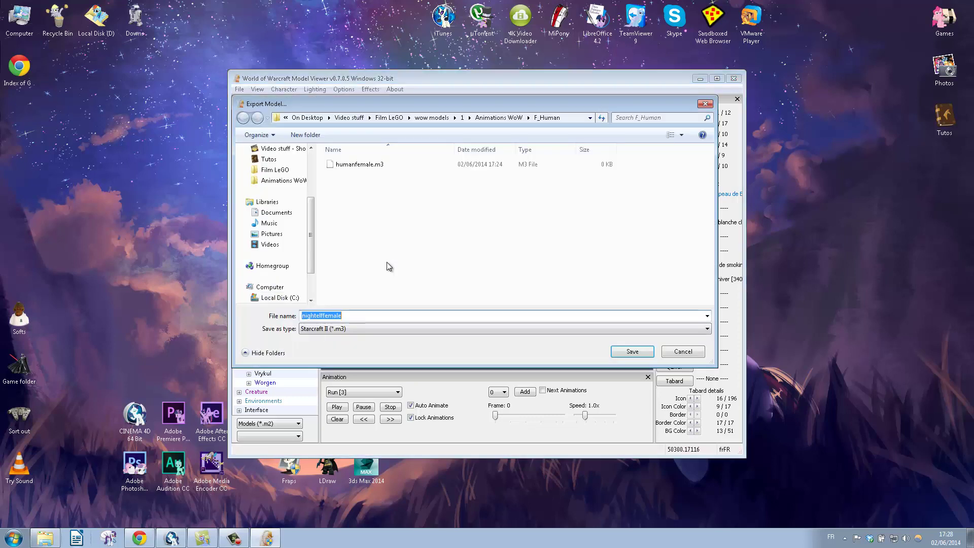
{"action": "left_click", "coordinate": [491, 117]}
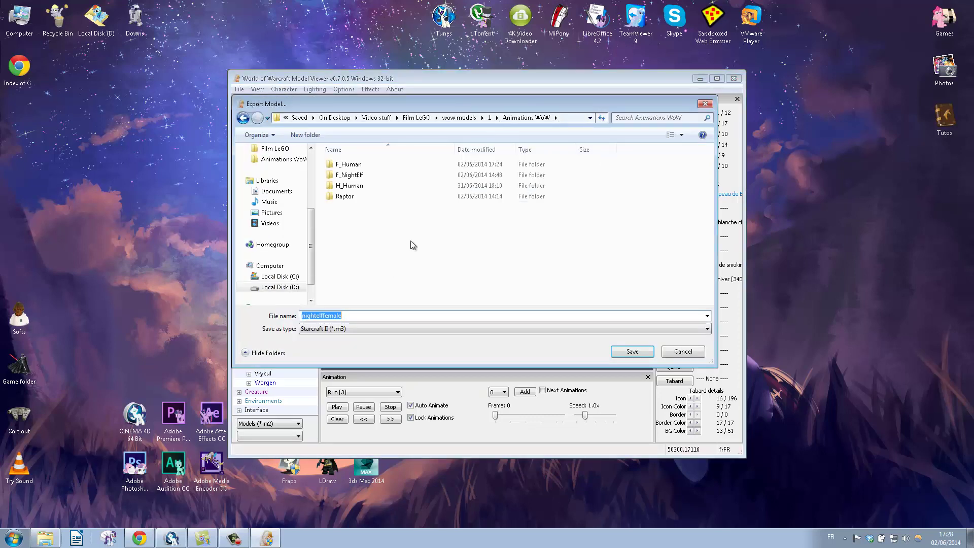
{"action": "left_click", "coordinate": [490, 117]}
{"action": "right_click", "coordinate": [467, 207]}
{"action": "mouse_move", "coordinate": [493, 313]}
{"action": "left_click", "coordinate": [588, 317]}
{"action": "type", "text": "elf"}
{"action": "key", "text": "Return"}
Step: Save the exported model as nightelffemale in the elf folder
{"action": "double_click", "coordinate": [407, 182]}
{"action": "left_click", "coordinate": [629, 352]}
{"action": "left_click", "coordinate": [509, 302]}
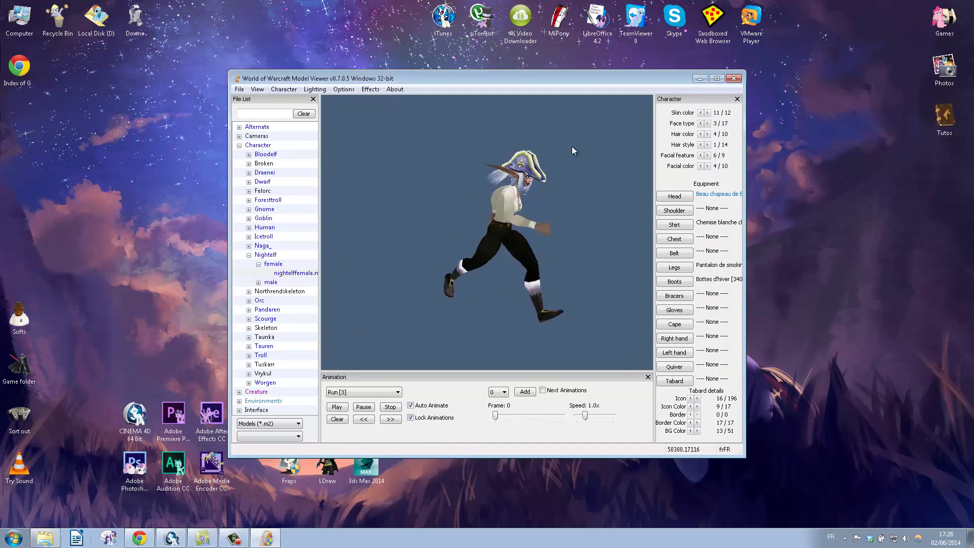
Step: Switch to CINEMA 4D and choose nightelffemale.m3 from the elf folder for the IOgre Blizzard .m3 importer
{"action": "left_click", "coordinate": [700, 78]}
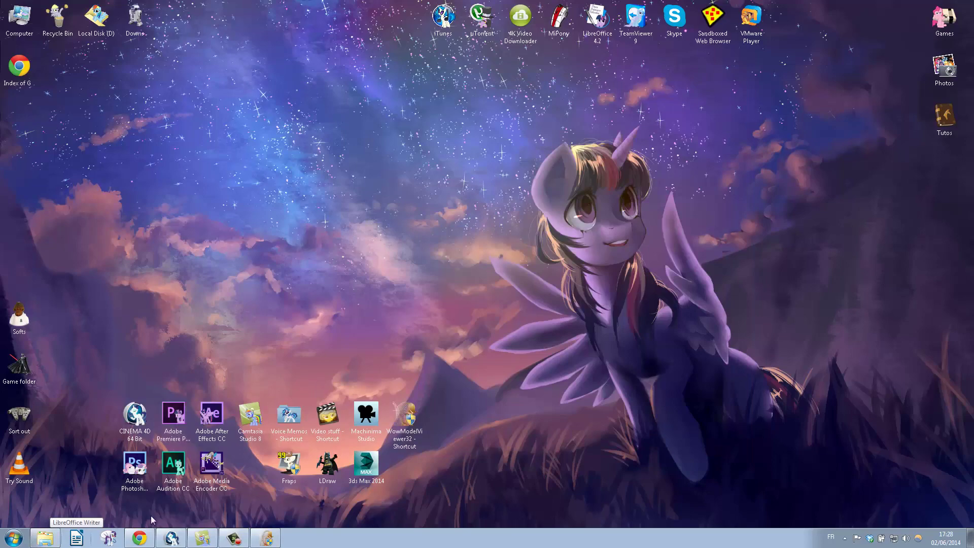
{"action": "left_click", "coordinate": [171, 538]}
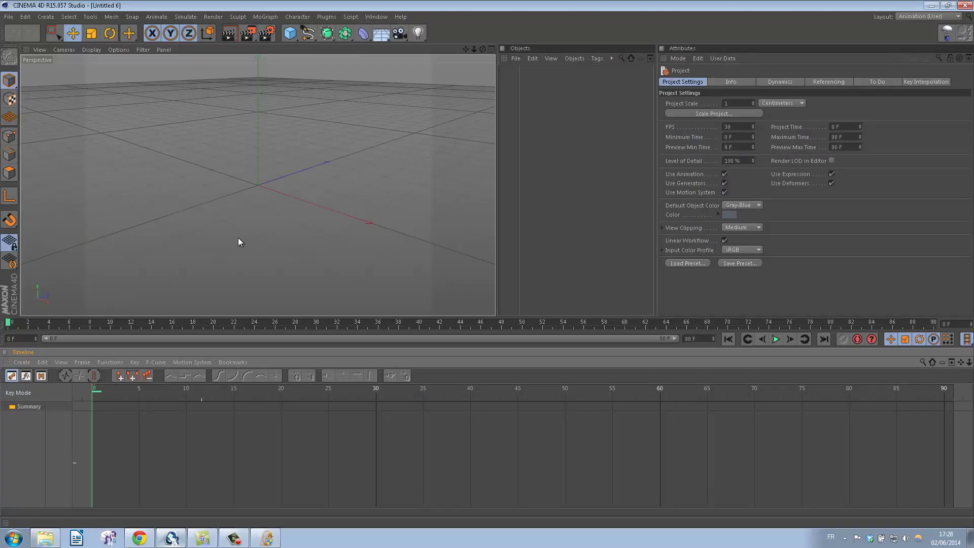
{"action": "left_click", "coordinate": [326, 17]}
{"action": "mouse_move", "coordinate": [340, 46]}
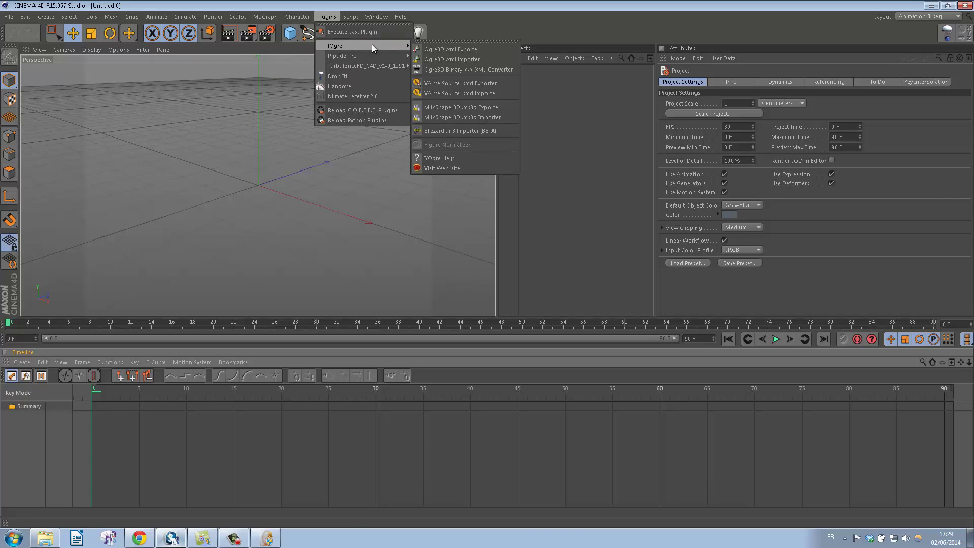
{"action": "left_click", "coordinate": [457, 131]}
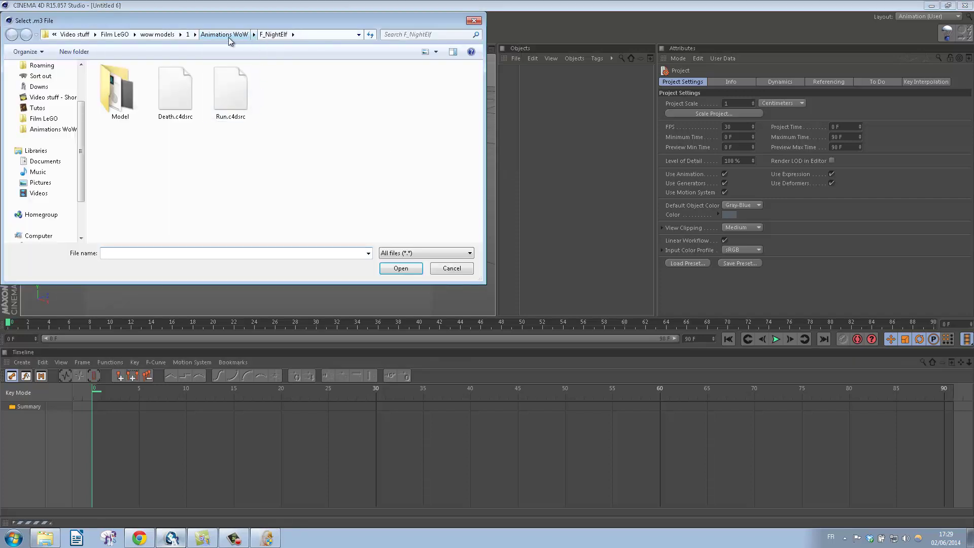
{"action": "left_click", "coordinate": [188, 34]}
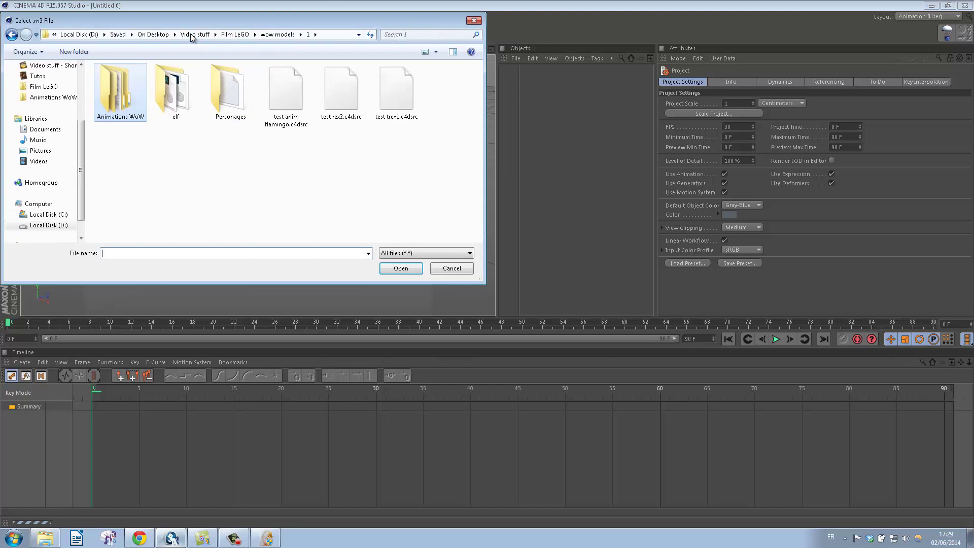
{"action": "double_click", "coordinate": [178, 90]}
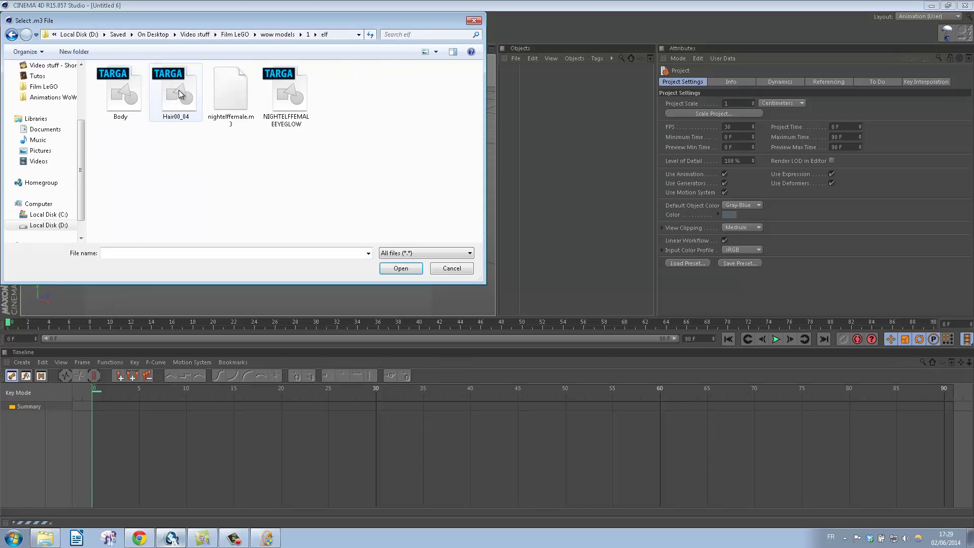
{"action": "left_click", "coordinate": [234, 101]}
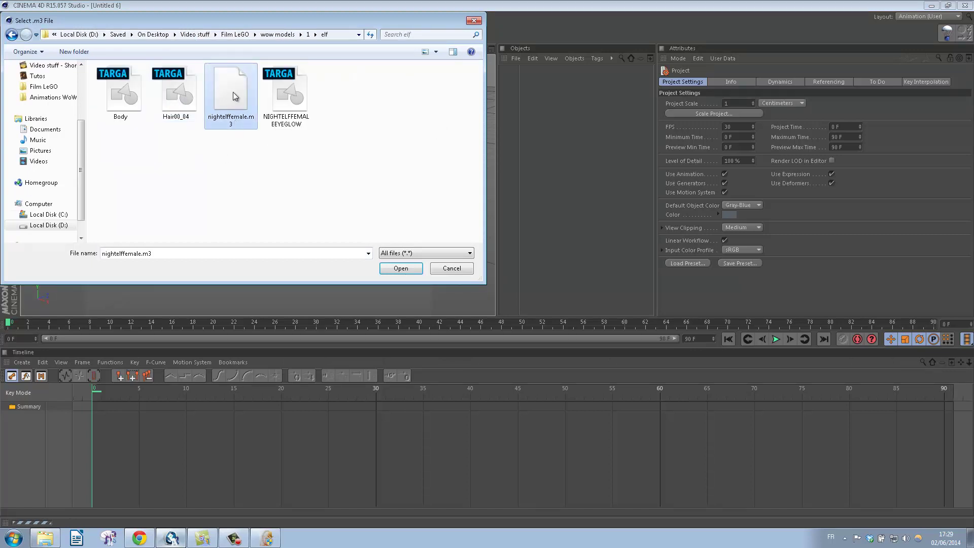
{"action": "double_click", "coordinate": [233, 92]}
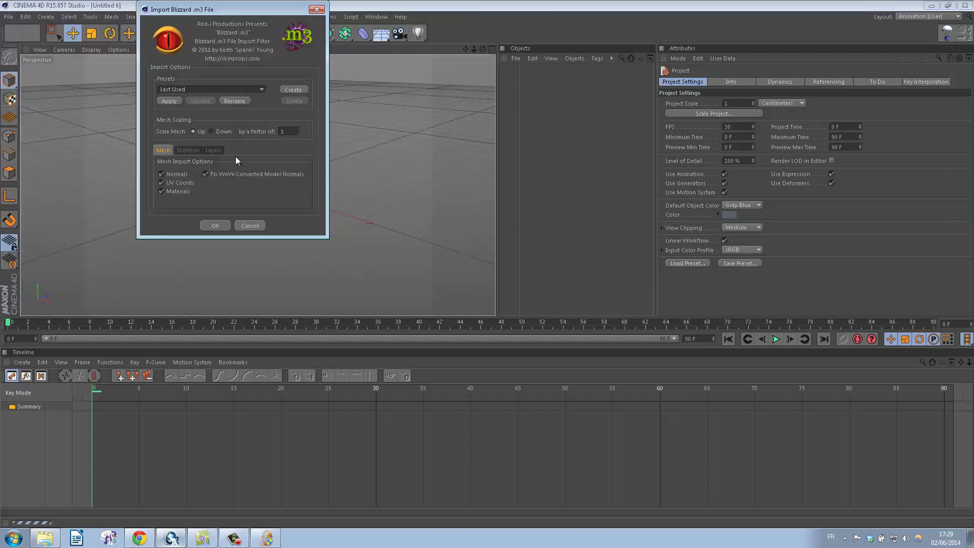
Step: Import the model with the Default Import Options preset, keeping the mesh scaled up by a factor of 1
{"action": "left_click", "coordinate": [245, 89]}
{"action": "left_click", "coordinate": [201, 111]}
{"action": "double_click", "coordinate": [284, 132]}
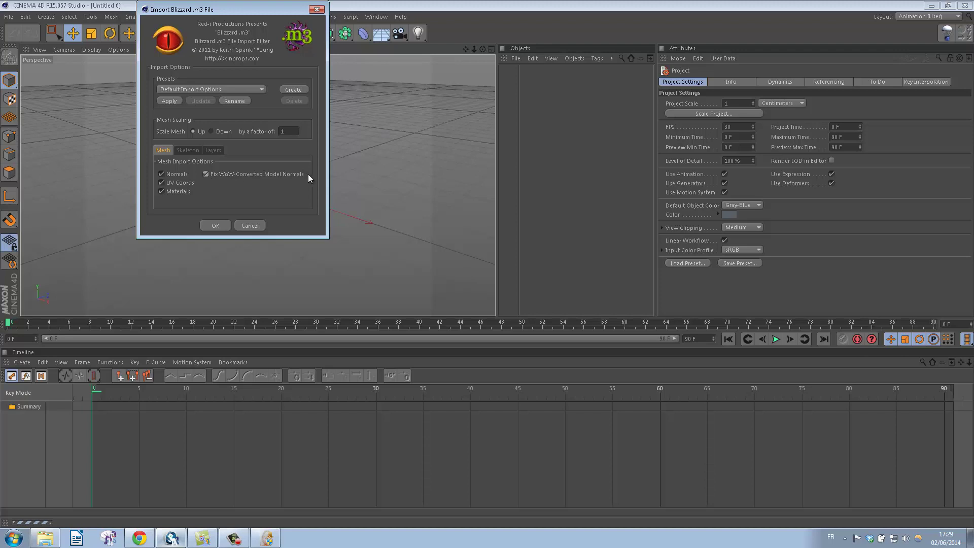
{"action": "left_click", "coordinate": [214, 225]}
Step: Render a preview of the imported character in the active view, accepting the missing textures
{"action": "scroll", "coordinate": [265, 192], "scroll_direction": "up", "scroll_amount": 12}
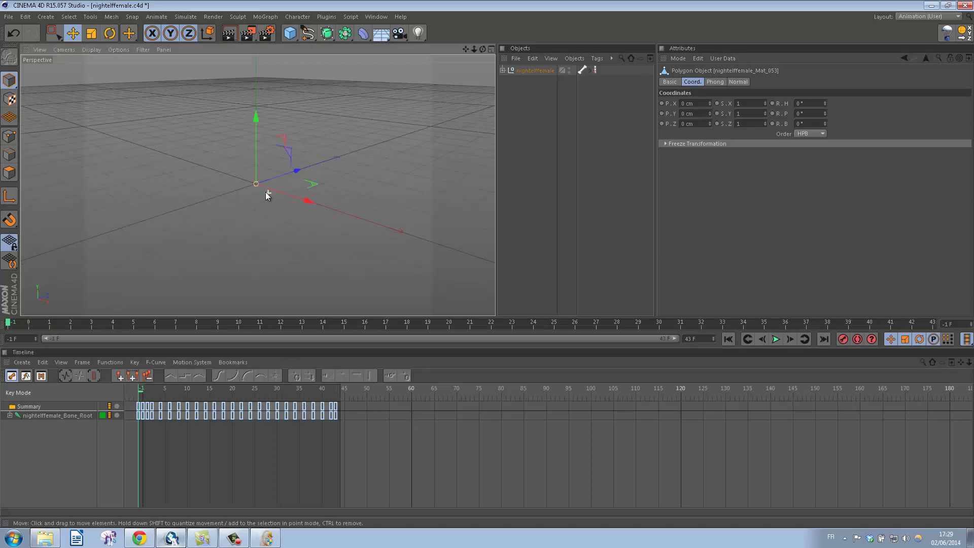
{"action": "scroll", "coordinate": [178, 169], "scroll_direction": "up", "scroll_amount": 10}
{"action": "scroll", "coordinate": [245, 236], "scroll_direction": "up", "scroll_amount": 5}
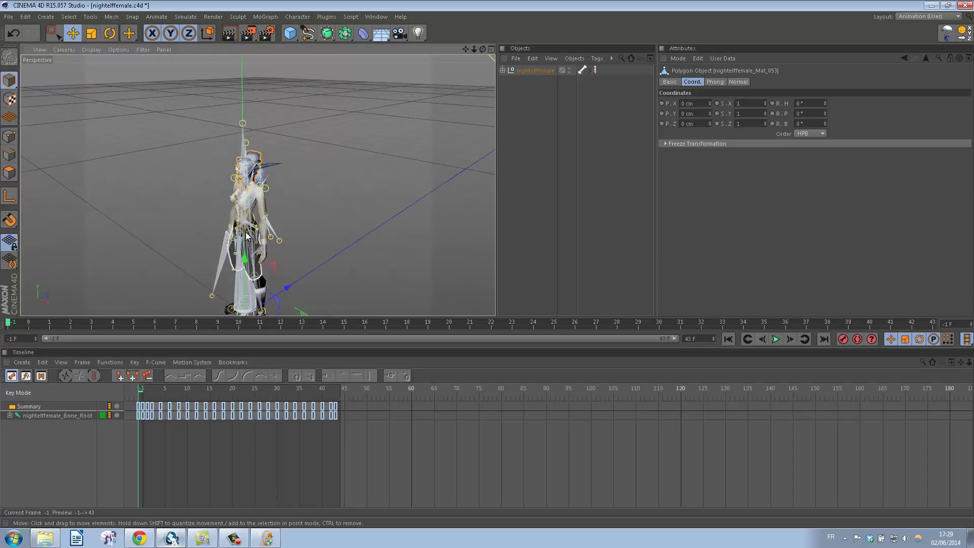
{"action": "left_click_drag", "start_coordinate": [224, 182], "coordinate": [380, 191], "text": "alt"}
{"action": "middle_click_drag", "start_coordinate": [381, 192], "coordinate": [333, 138], "text": "alt"}
{"action": "left_click", "coordinate": [229, 34]}
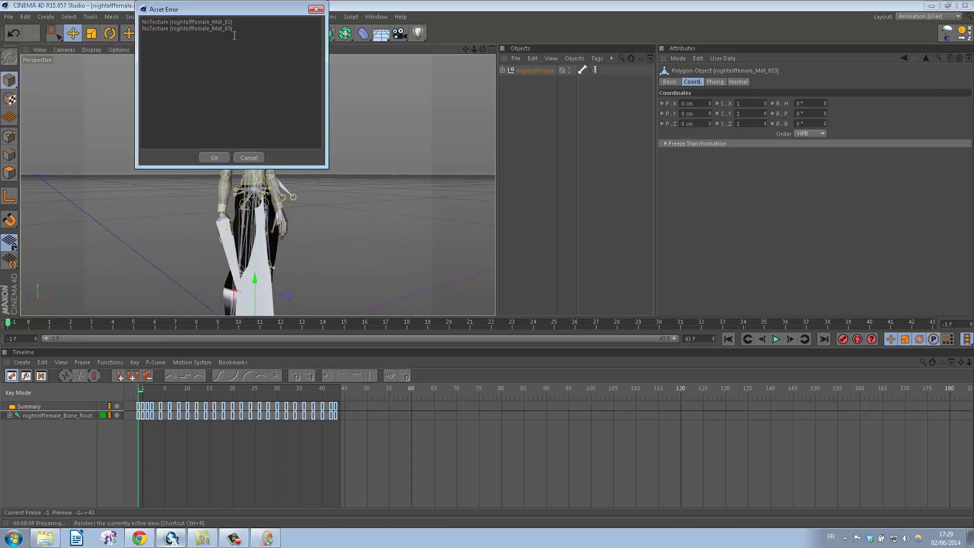
{"action": "left_click", "coordinate": [222, 157]}
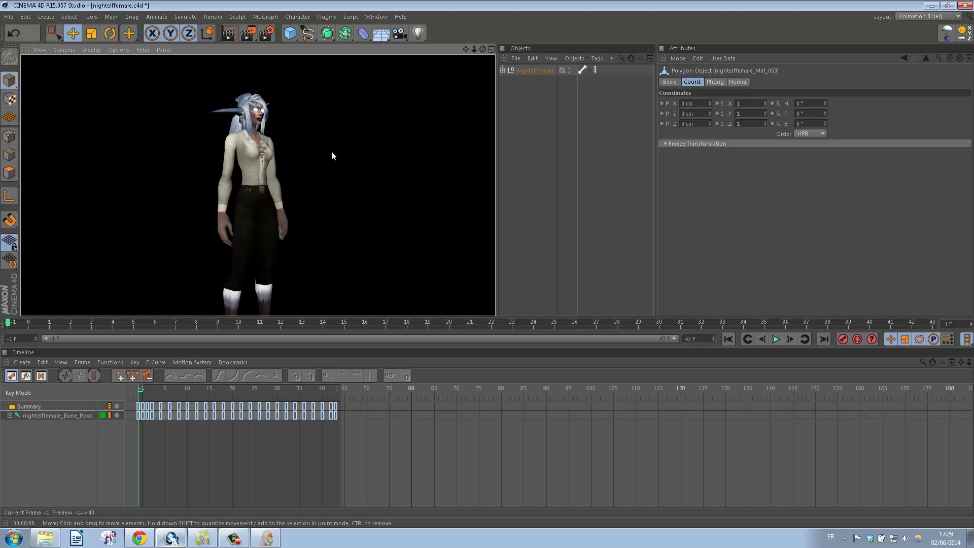
{"action": "left_click", "coordinate": [355, 155]}
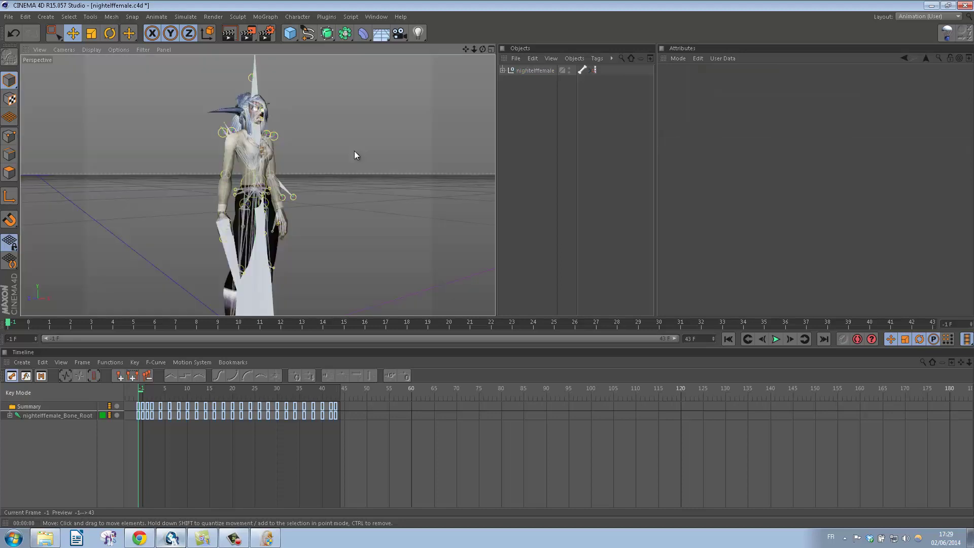
Step: Find where the run animation starts on the timeline and delete all keyframes before frame 2
{"action": "left_click_drag", "start_coordinate": [348, 150], "coordinate": [369, 151], "text": "alt"}
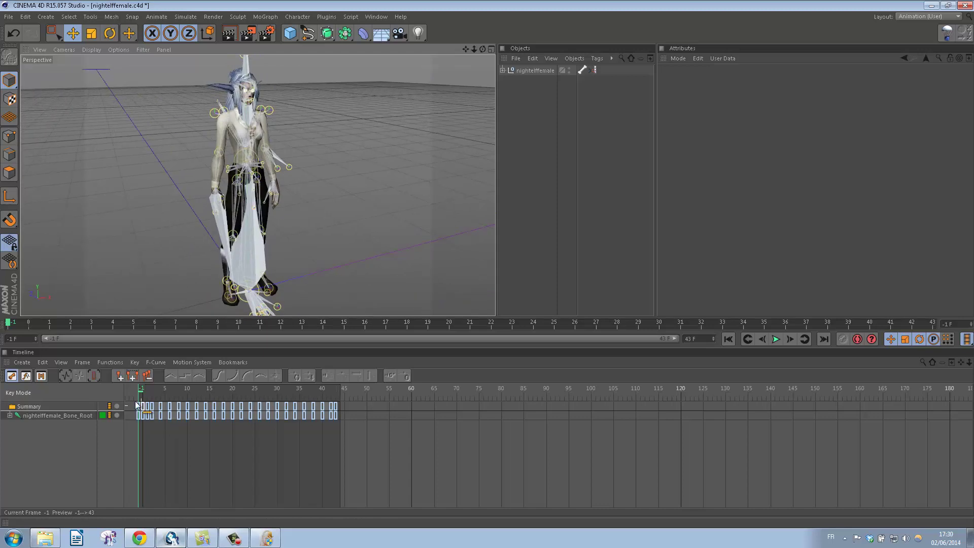
{"action": "mouse_move", "coordinate": [141, 394]}
{"action": "left_mouse_down"}
{"action": "mouse_move", "coordinate": [238, 385]}
{"action": "mouse_move", "coordinate": [153, 382]}
{"action": "left_mouse_up"}
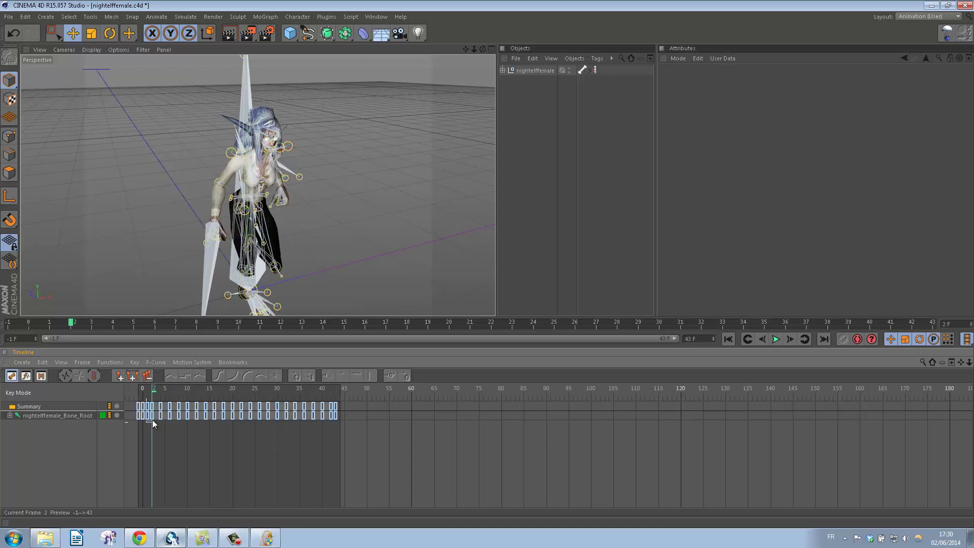
{"action": "mouse_move", "coordinate": [155, 392]}
{"action": "left_mouse_down"}
{"action": "mouse_move", "coordinate": [130, 389]}
{"action": "mouse_move", "coordinate": [335, 394]}
{"action": "mouse_move", "coordinate": [145, 394]}
{"action": "mouse_move", "coordinate": [153, 395]}
{"action": "left_mouse_up"}
{"action": "left_click", "coordinate": [149, 393]}
{"action": "left_click", "coordinate": [154, 392]}
{"action": "left_click_drag", "start_coordinate": [148, 422], "coordinate": [129, 393]}
{"action": "key", "text": "Delete"}
Step: Delete the keyframes at frames 42 and 43 at the end of the run animation
{"action": "left_click_drag", "start_coordinate": [340, 429], "coordinate": [346, 387]}
{"action": "key", "text": "Delete"}
{"action": "left_click", "coordinate": [151, 404]}
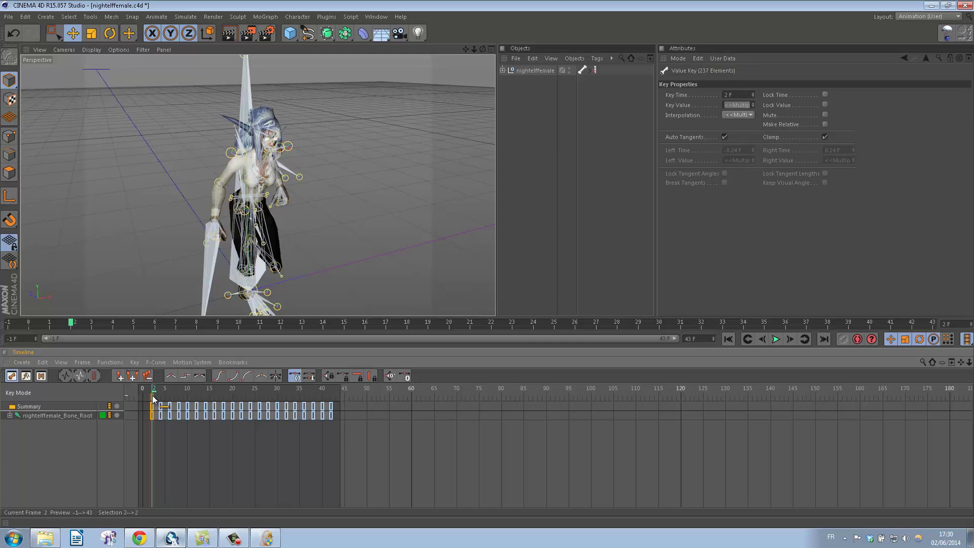
{"action": "left_click_drag", "start_coordinate": [156, 394], "coordinate": [333, 390]}
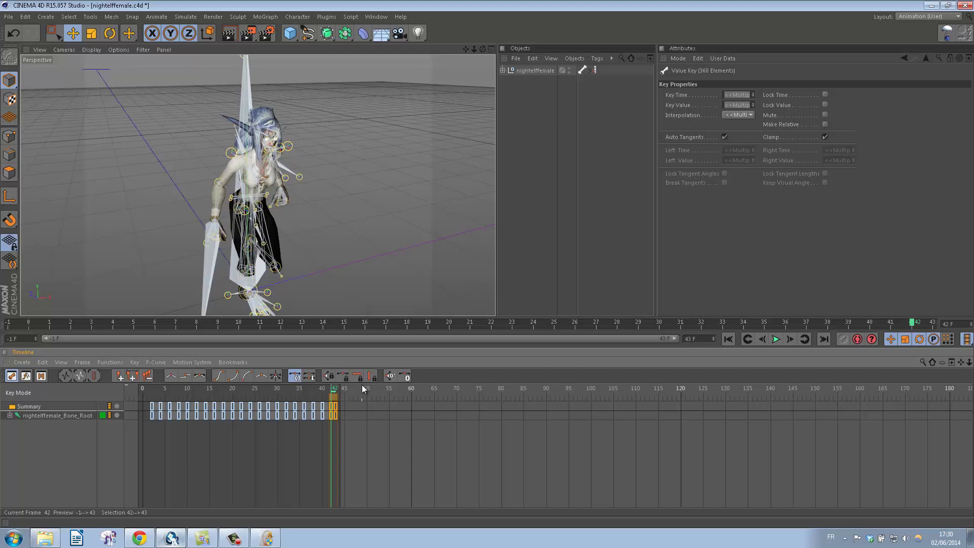
{"action": "key", "text": "Delete"}
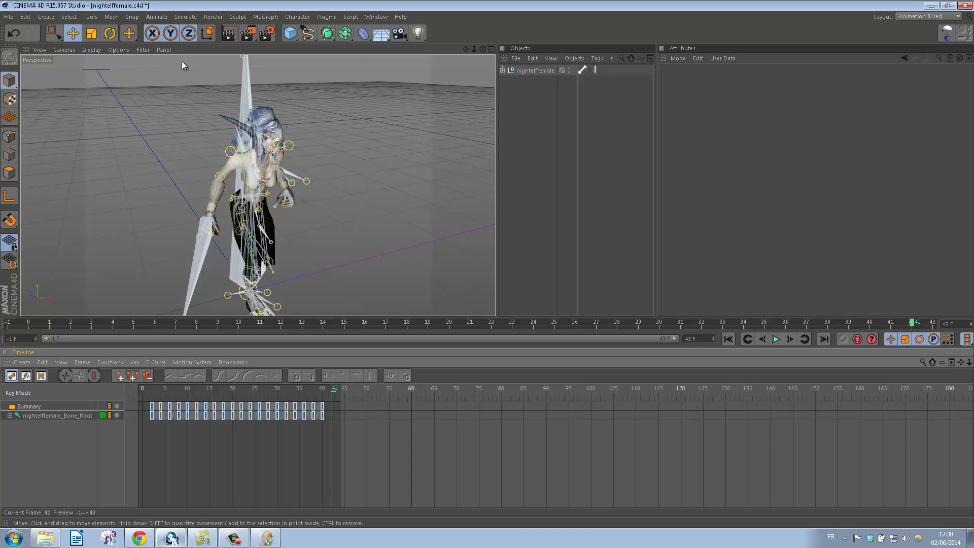
Step: Add a motion clip from the nightelffemale_Bone_Root joint for frames 2 to 40, removing the included animation from the original object
{"action": "left_click", "coordinate": [503, 70]}
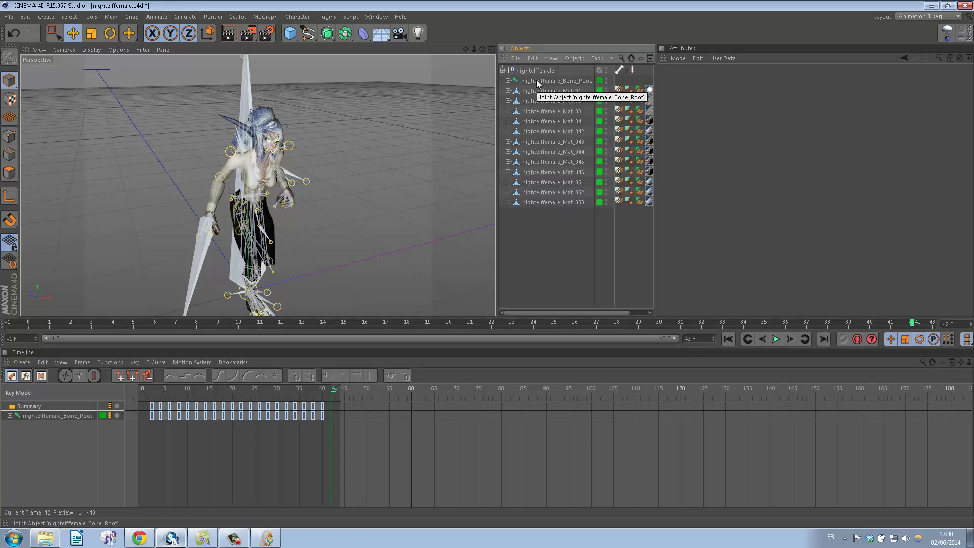
{"action": "left_click", "coordinate": [547, 82]}
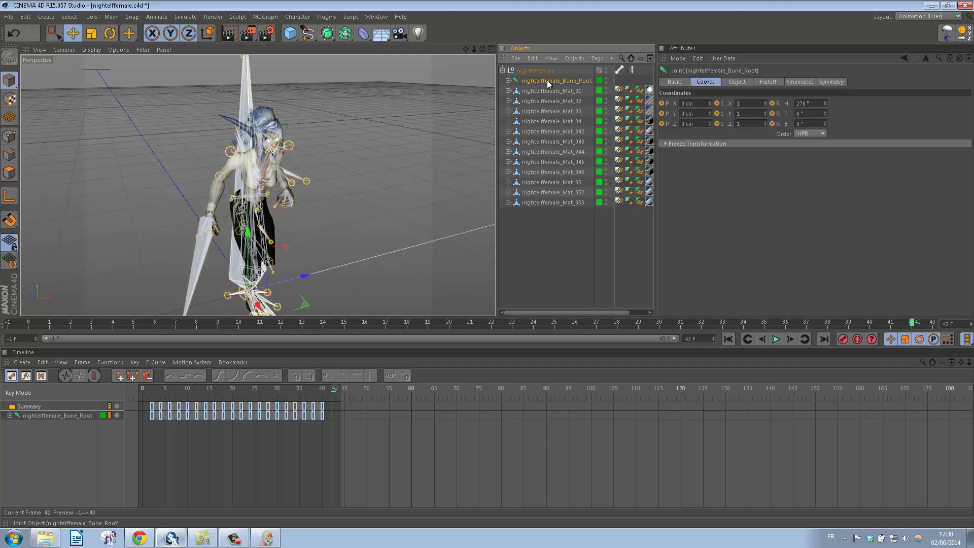
{"action": "left_click", "coordinate": [157, 17]}
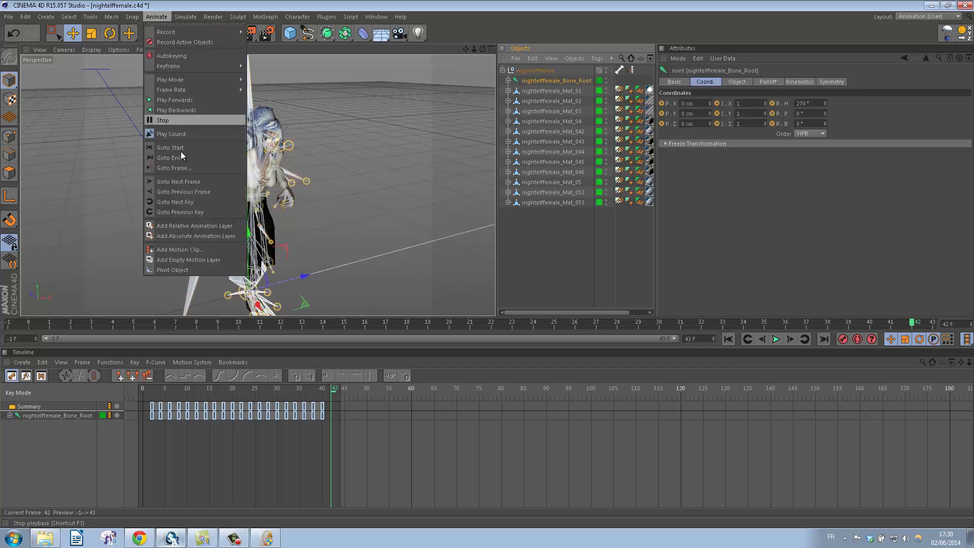
{"action": "left_click", "coordinate": [172, 250]}
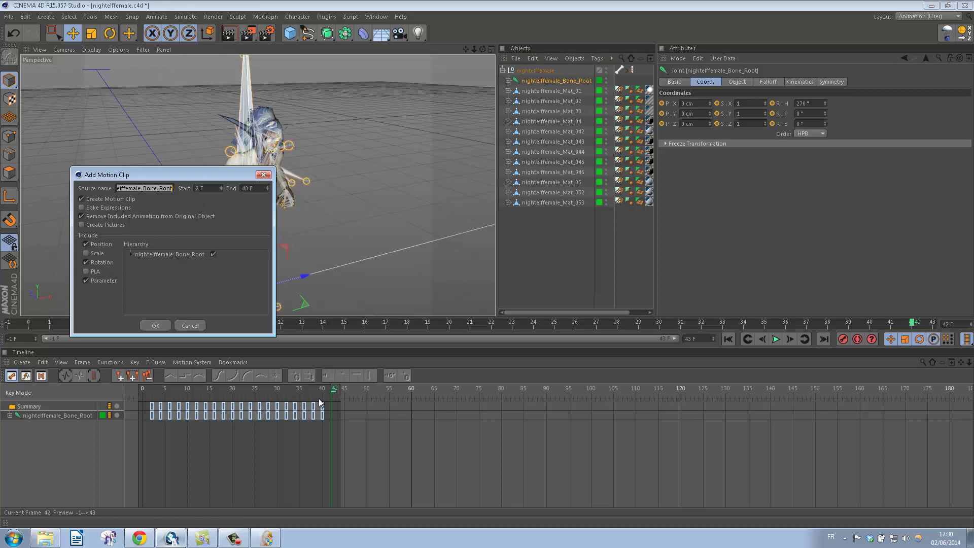
{"action": "left_click", "coordinate": [156, 325]}
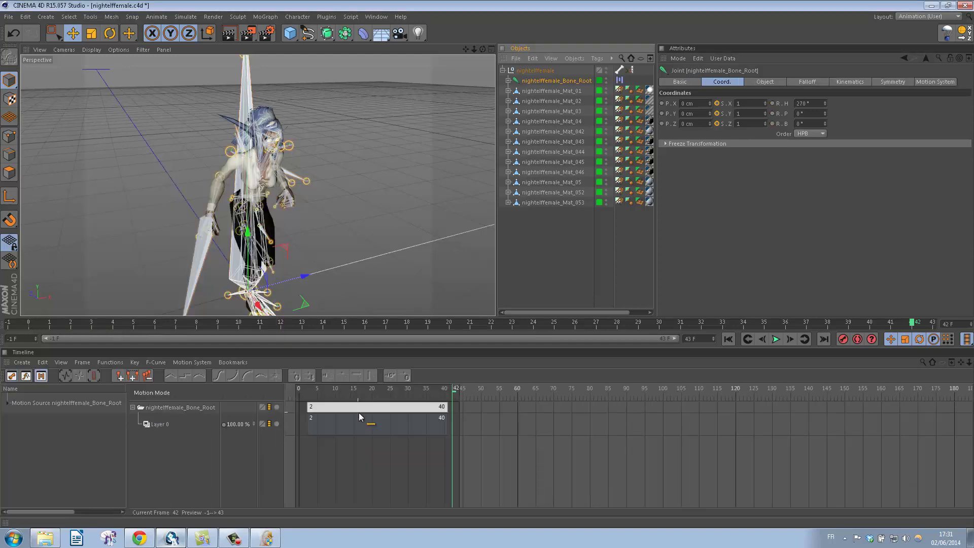
{"action": "left_click", "coordinate": [33, 403]}
{"action": "left_click", "coordinate": [49, 400]}
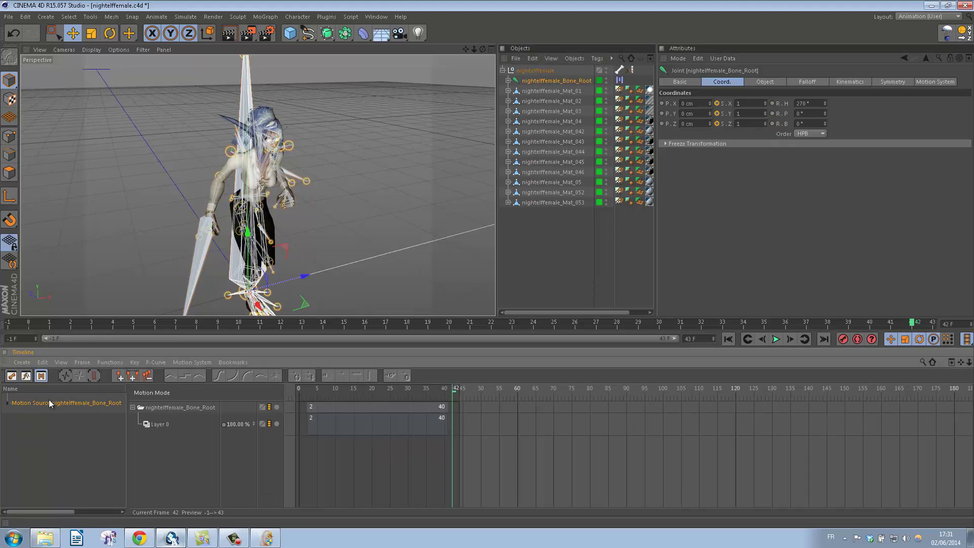
{"action": "right_click", "coordinate": [49, 402]}
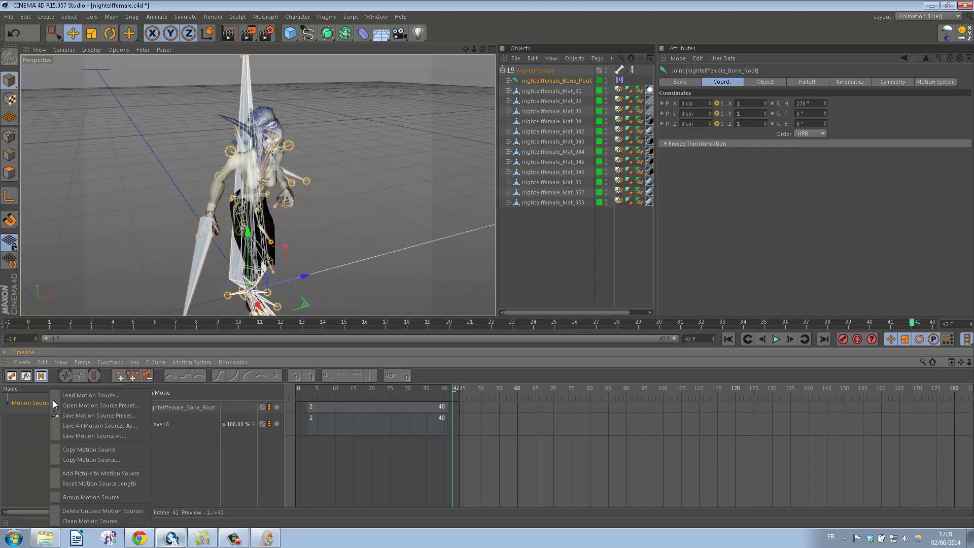
{"action": "left_click", "coordinate": [101, 436]}
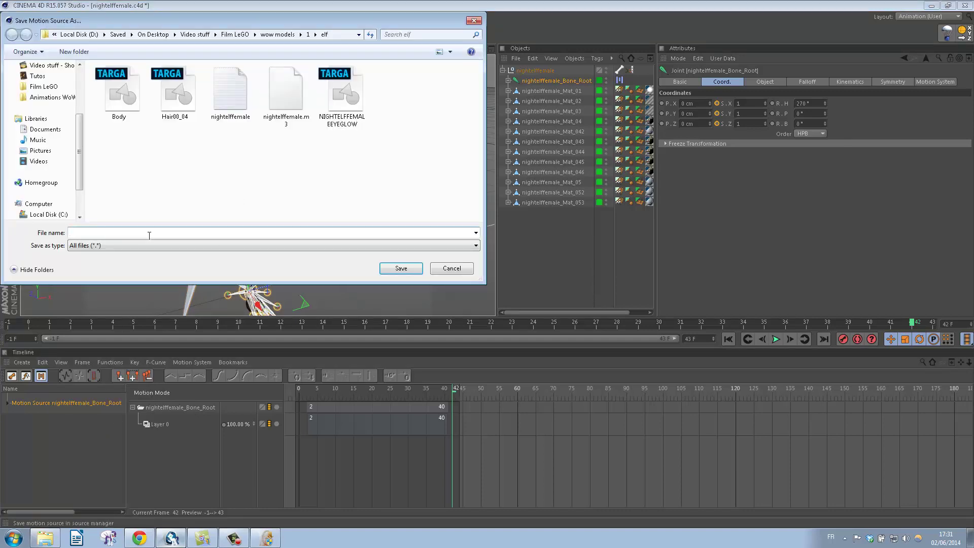
{"action": "type", "text": "Run"}
{"action": "left_click", "coordinate": [456, 270]}
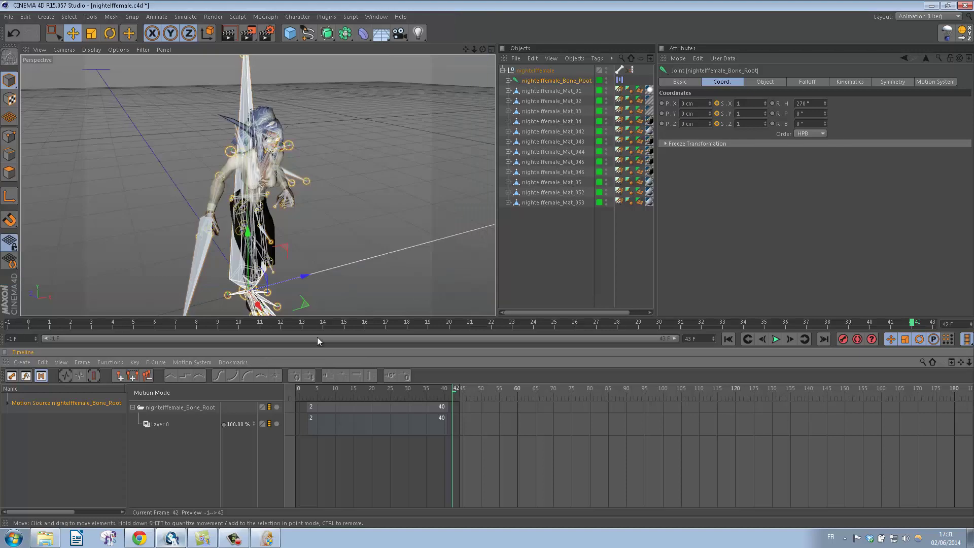
Step: Rename the new motion source as F_NightElf_Run
{"action": "double_click", "coordinate": [70, 403]}
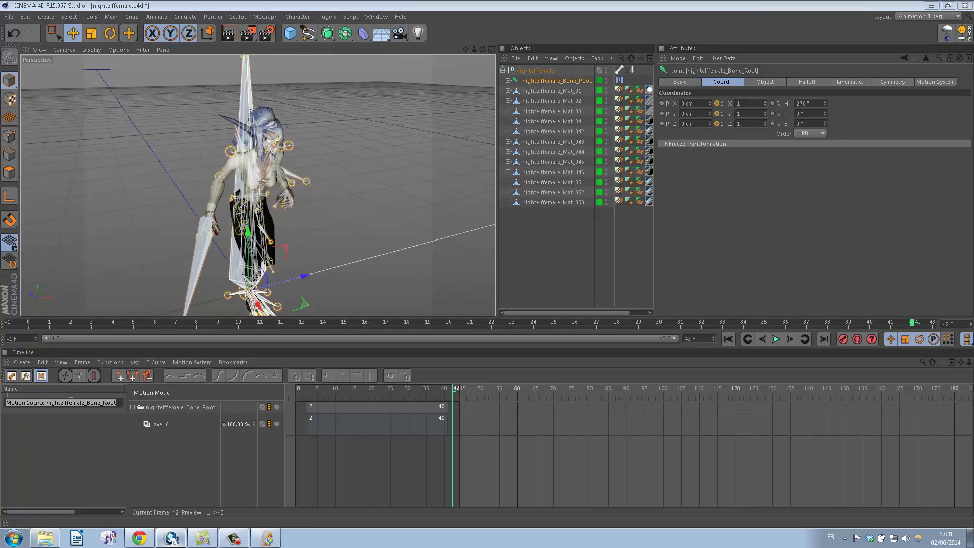
{"action": "type", "text": "F_Elf"}
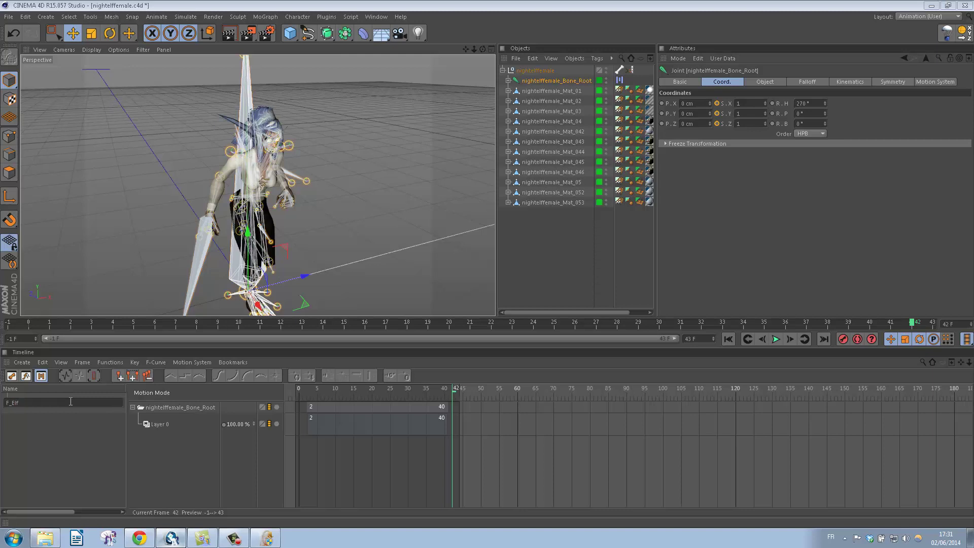
{"action": "type", "text": "_Run"}
{"action": "left_click", "coordinate": [32, 427]}
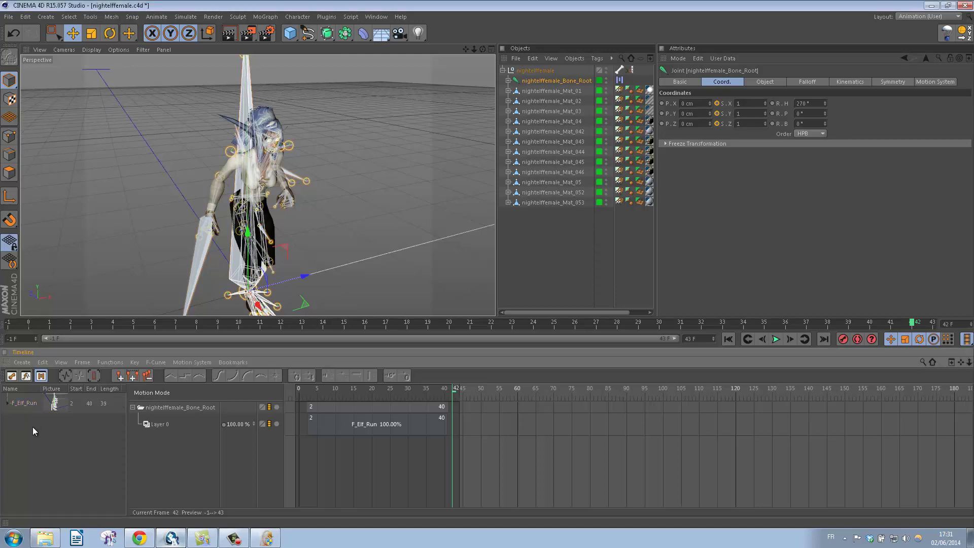
{"action": "double_click", "coordinate": [26, 402]}
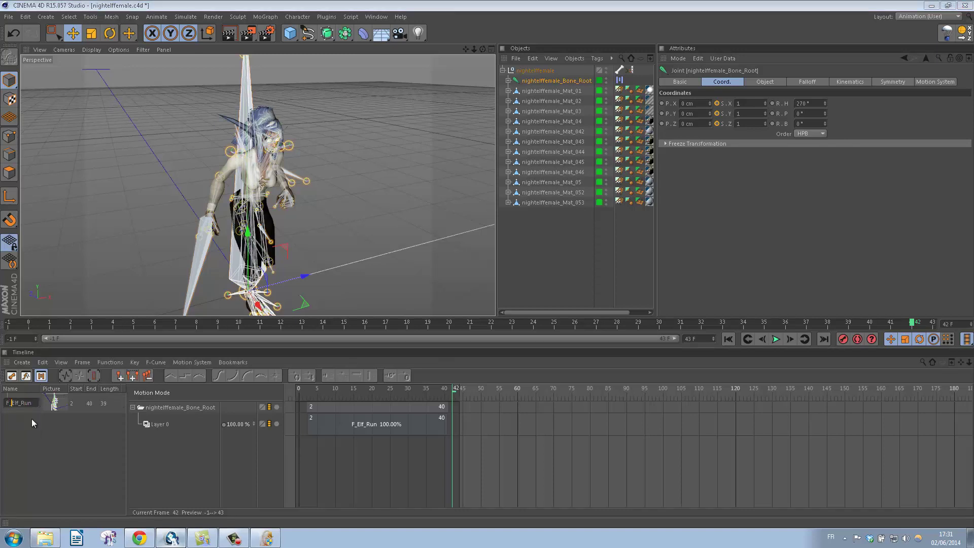
{"action": "type", "text": "Night"}
{"action": "left_click", "coordinate": [32, 418]}
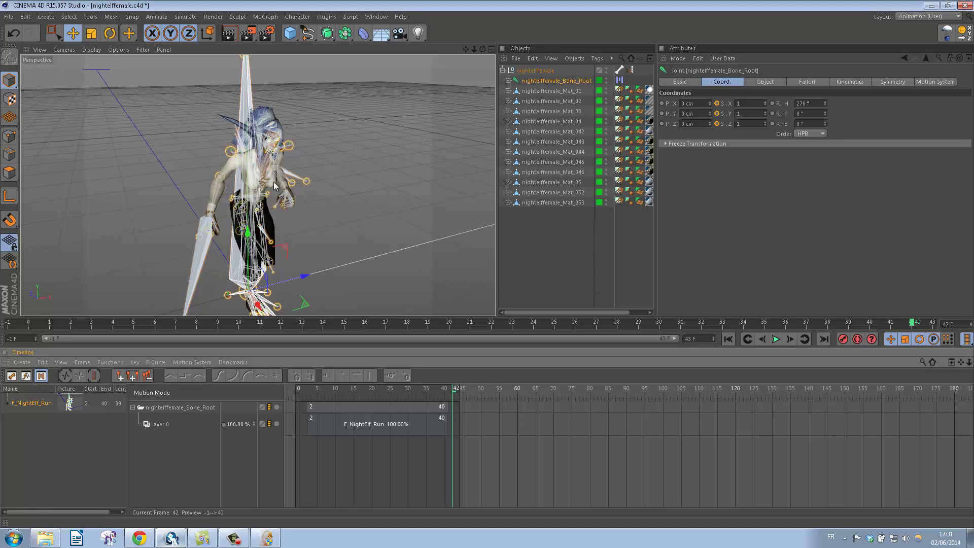
Step: Save the F_NightElf_Run motion source to the elf folder under the file name Run
{"action": "right_click", "coordinate": [34, 402]}
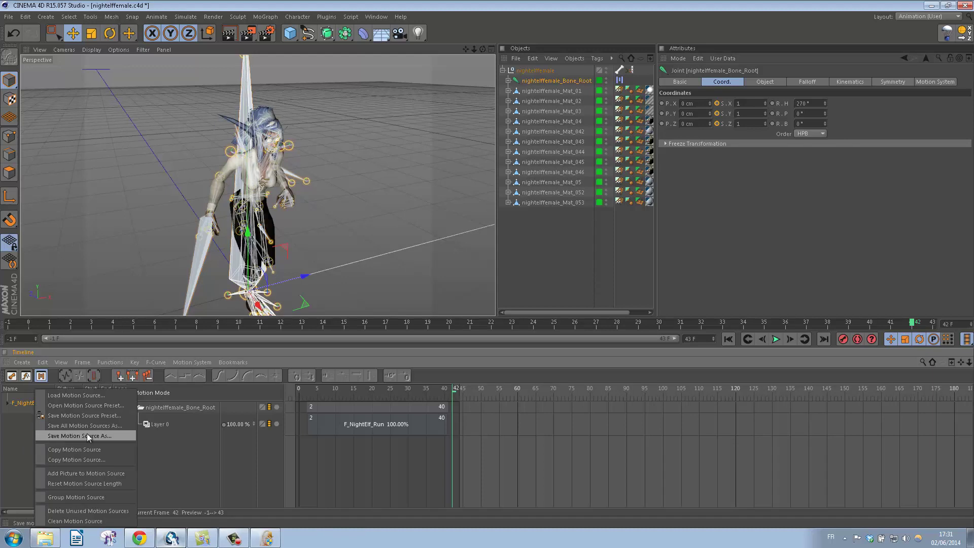
{"action": "left_click", "coordinate": [100, 435]}
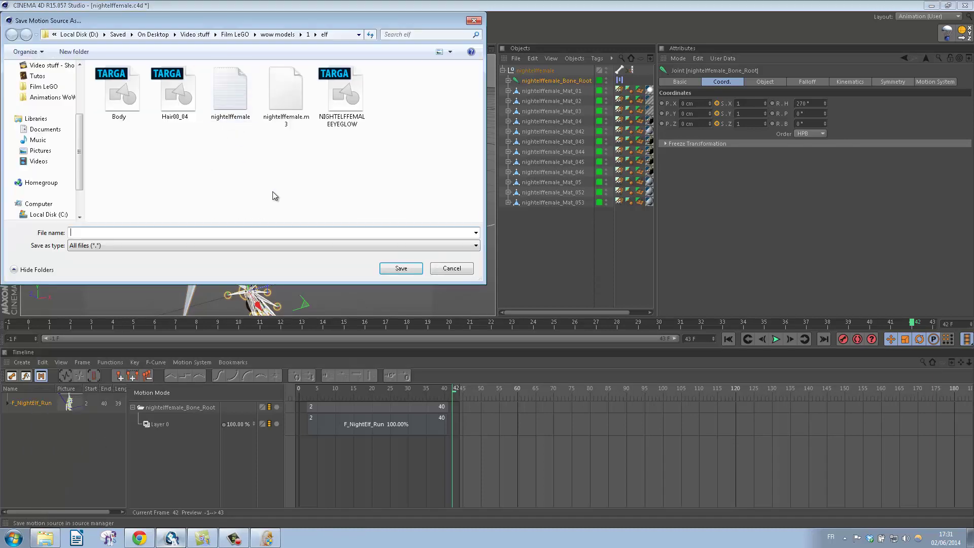
{"action": "type", "text": "Ru"}
{"action": "left_click", "coordinate": [407, 270]}
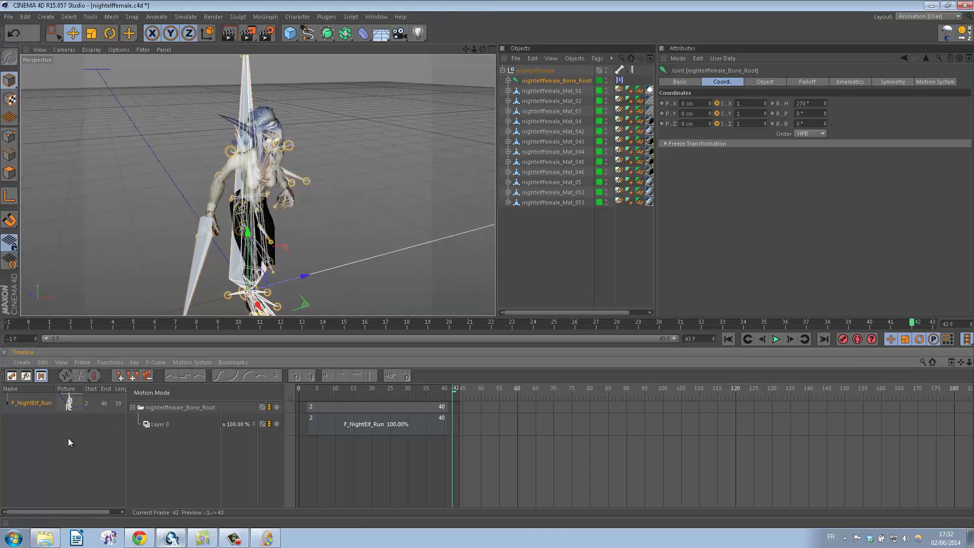
Step: Close the nightelffemale.c4d project without saving its changes
{"action": "left_click", "coordinate": [9, 17]}
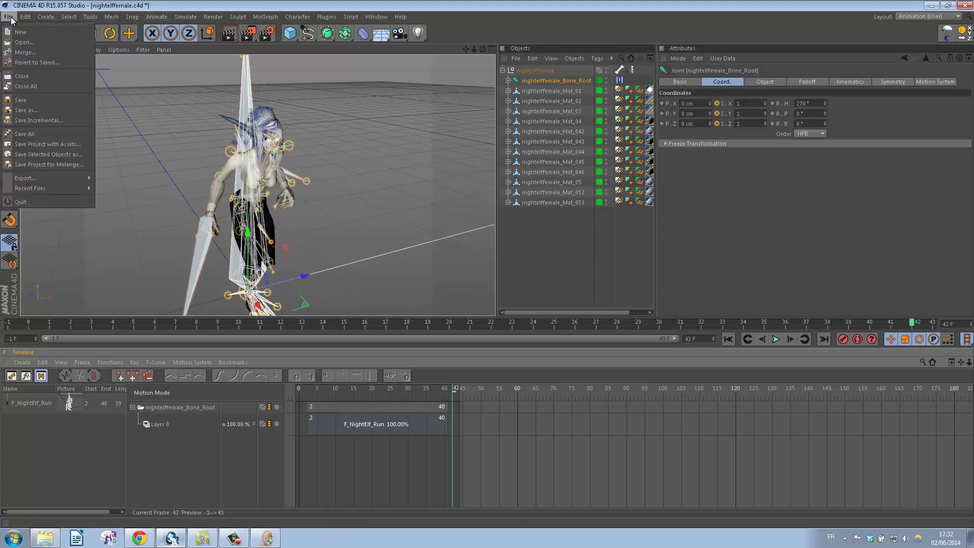
{"action": "left_click", "coordinate": [30, 76]}
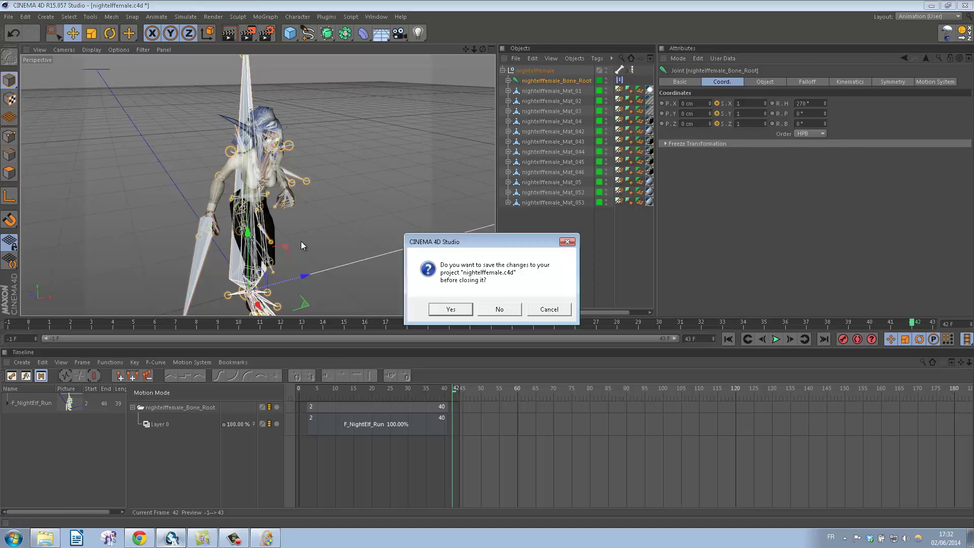
{"action": "left_click", "coordinate": [499, 310]}
Step: Switch to World of Warcraft Model Viewer and set the night elf's animation to Death [50]
{"action": "left_click", "coordinate": [932, 6]}
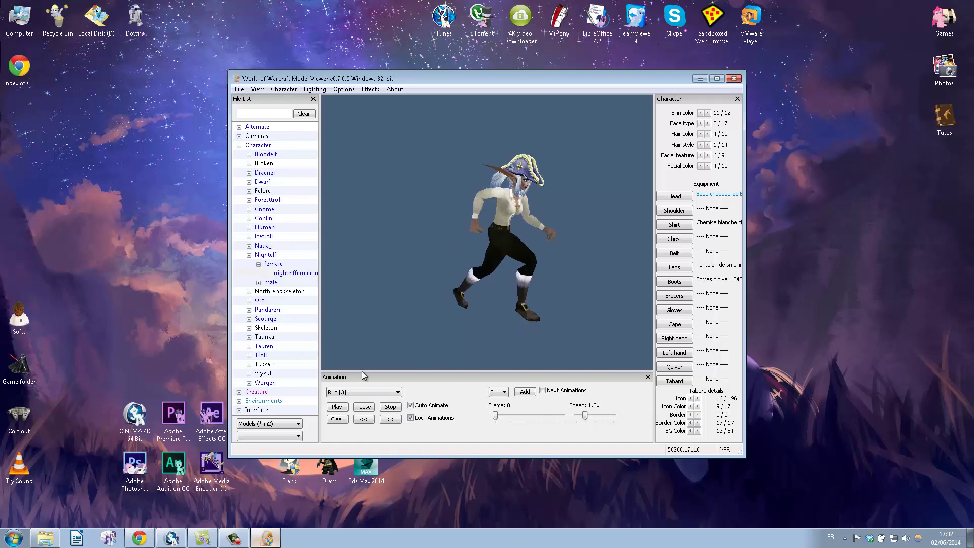
{"action": "left_click", "coordinate": [374, 395]}
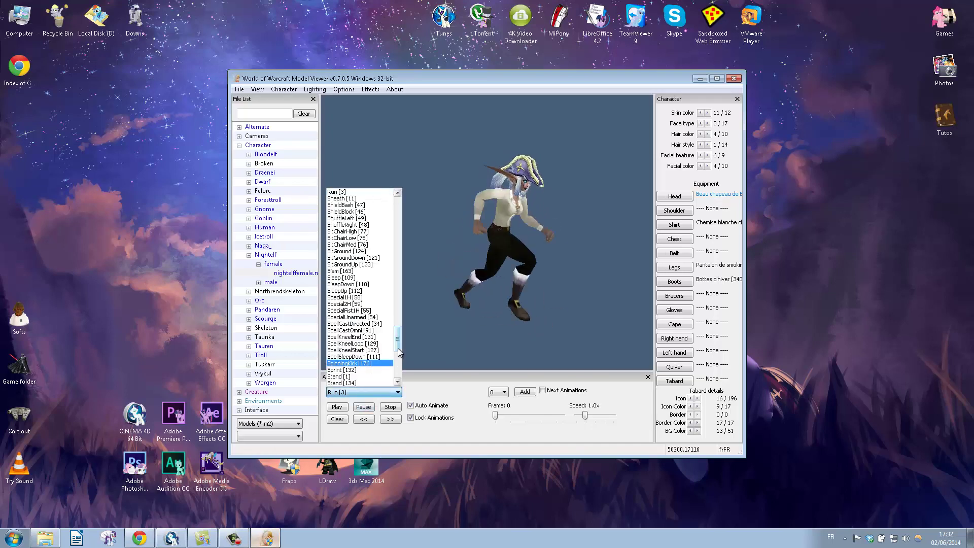
{"action": "left_click_drag", "start_coordinate": [399, 346], "coordinate": [376, 233]}
{"action": "left_click", "coordinate": [350, 213]}
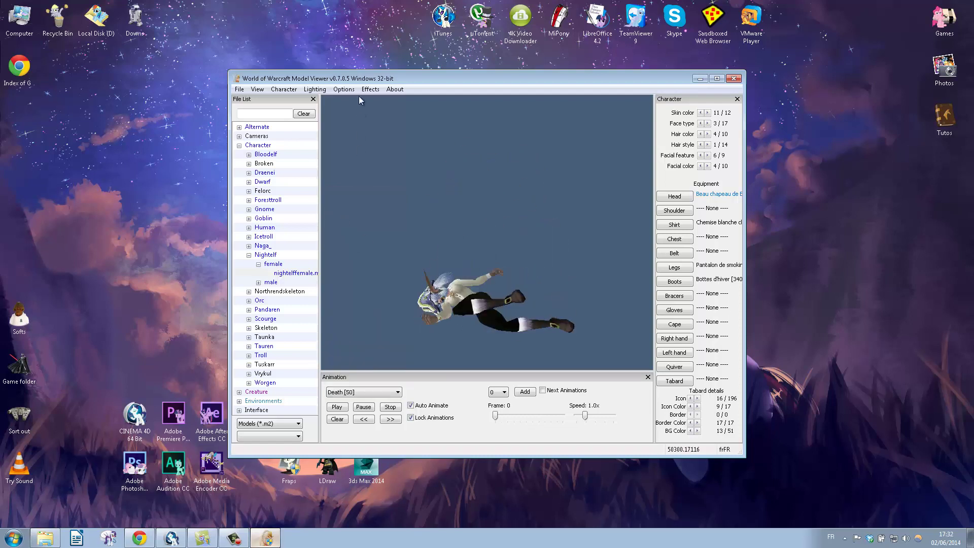
Step: Enable the Death [50] animation in the M3 model export options and apply the setting
{"action": "left_click", "coordinate": [344, 88]}
{"action": "left_click", "coordinate": [354, 129]}
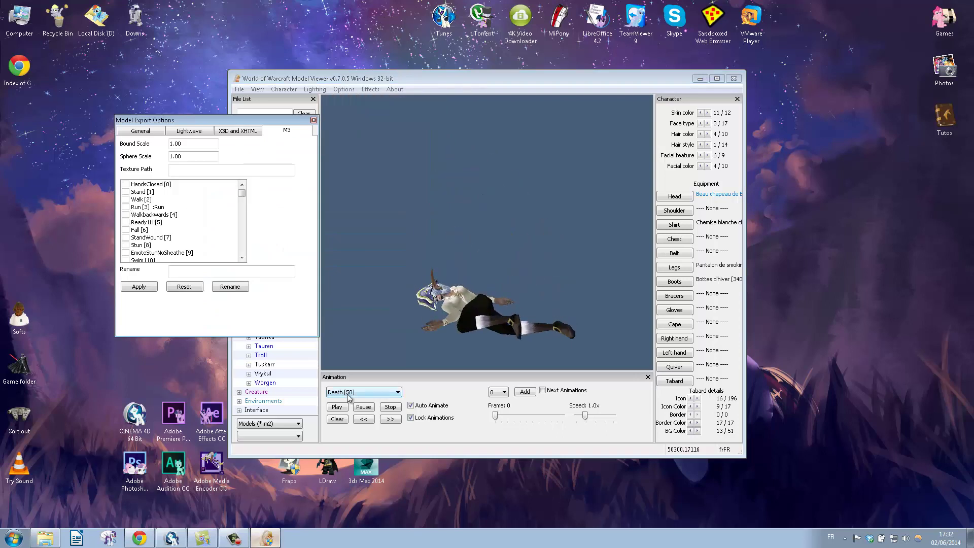
{"action": "left_click_drag", "start_coordinate": [242, 193], "coordinate": [242, 211]}
{"action": "left_click", "coordinate": [126, 184]}
{"action": "left_click", "coordinate": [139, 286]}
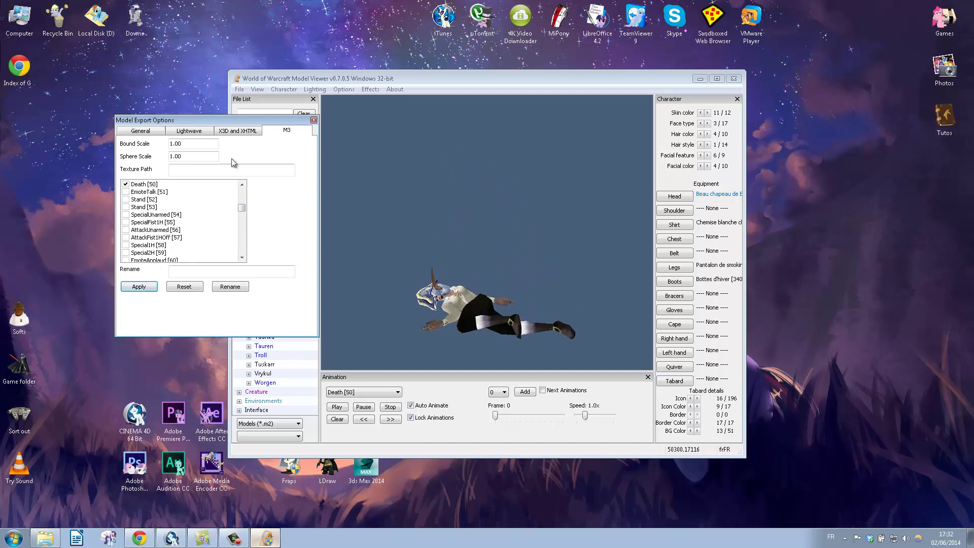
{"action": "left_click", "coordinate": [314, 120]}
Step: Export the night elf as an M3 model, replacing the existing nightelffemale.m3 in the elf folder
{"action": "left_click", "coordinate": [240, 90]}
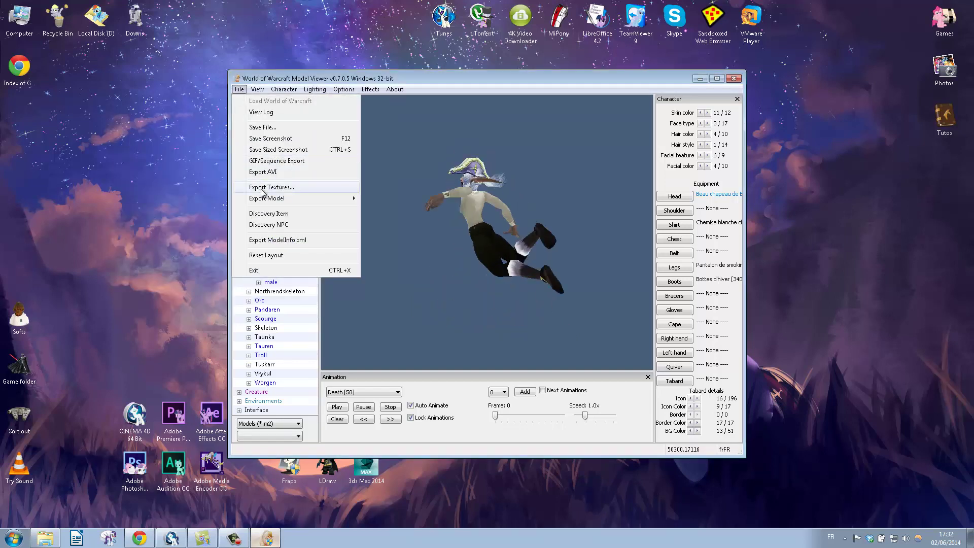
{"action": "mouse_move", "coordinate": [274, 200]}
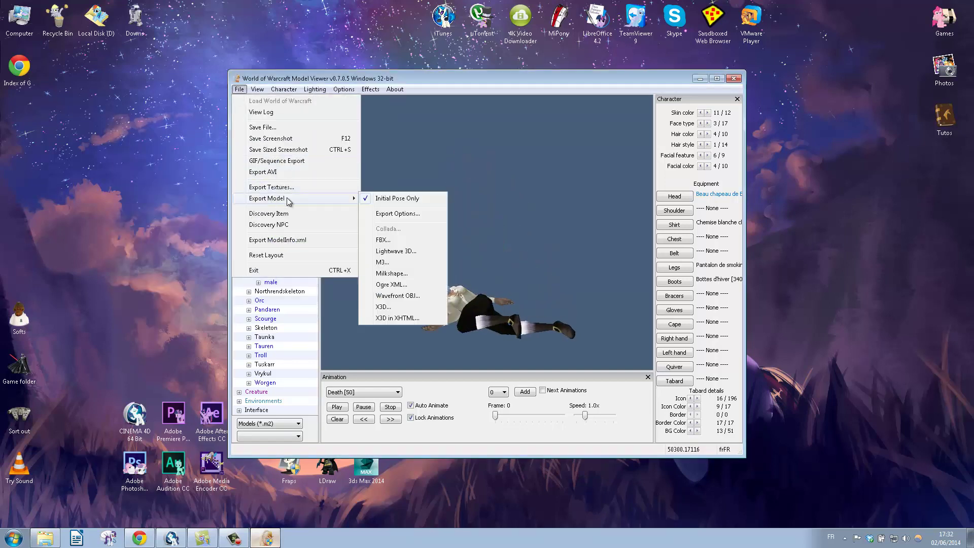
{"action": "left_click", "coordinate": [381, 263]}
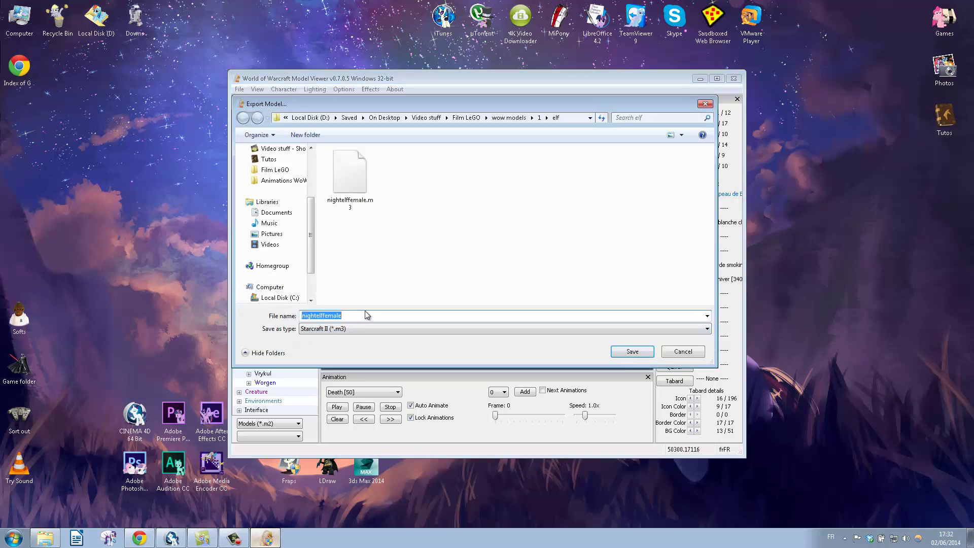
{"action": "left_click", "coordinate": [348, 189]}
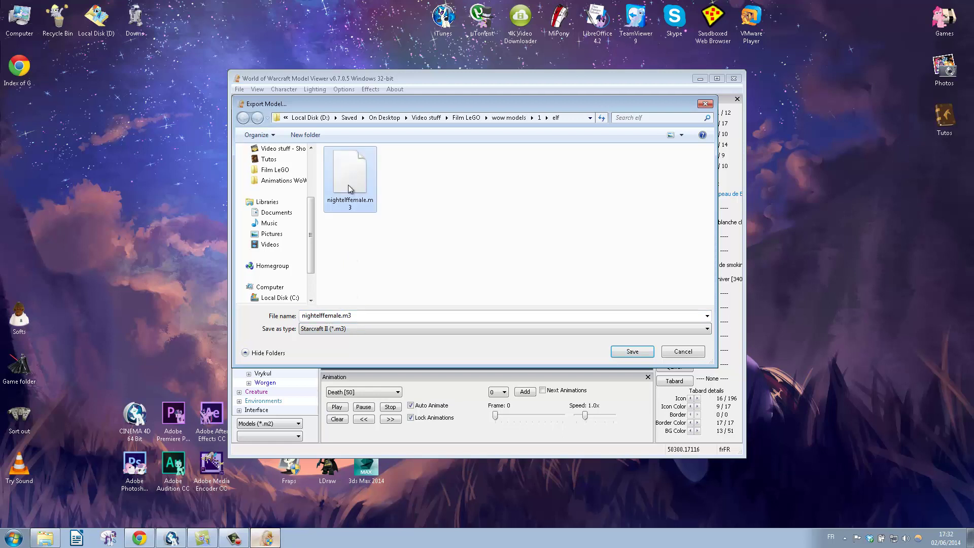
{"action": "left_click", "coordinate": [632, 351]}
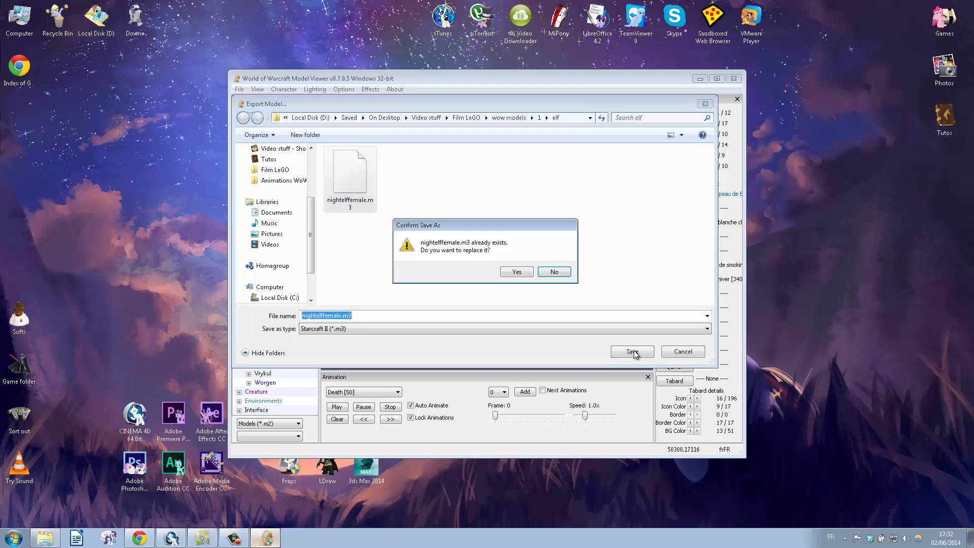
{"action": "left_click", "coordinate": [516, 272]}
{"action": "left_click", "coordinate": [513, 304]}
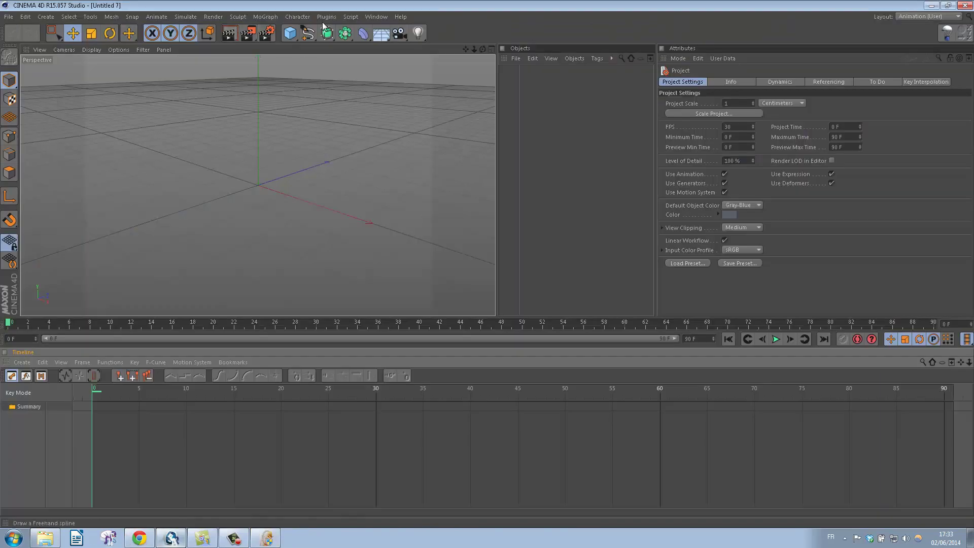
Step: Import nightelffemale.m3 into CINEMA 4D with the Blizzard .m3 Importer, keeping the Last Used import preset
{"action": "left_click", "coordinate": [326, 17]}
{"action": "mouse_move", "coordinate": [335, 46]}
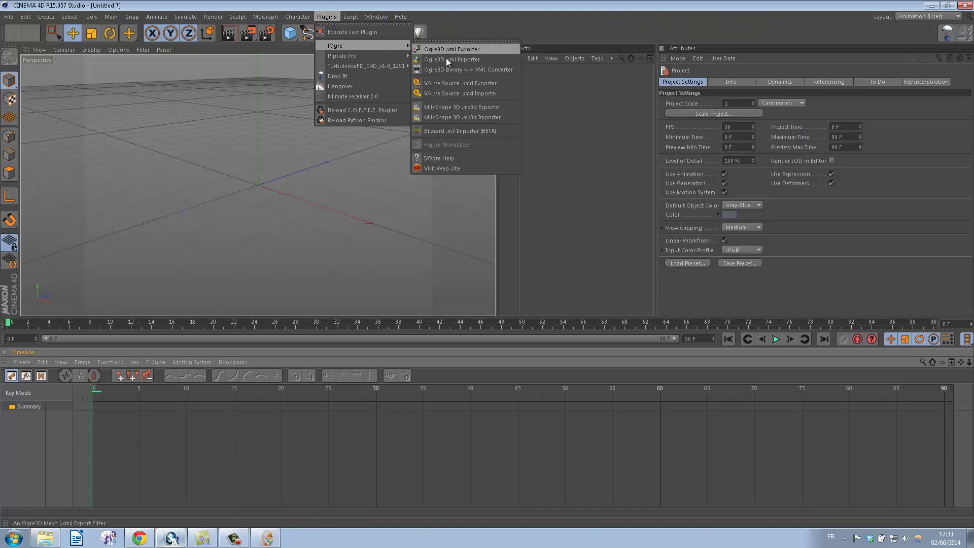
{"action": "left_click", "coordinate": [459, 131]}
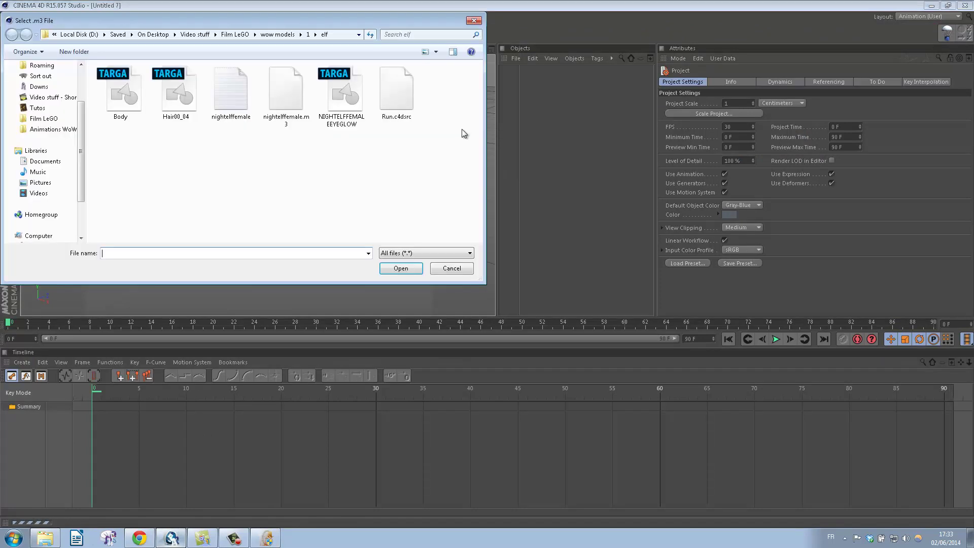
{"action": "double_click", "coordinate": [281, 101]}
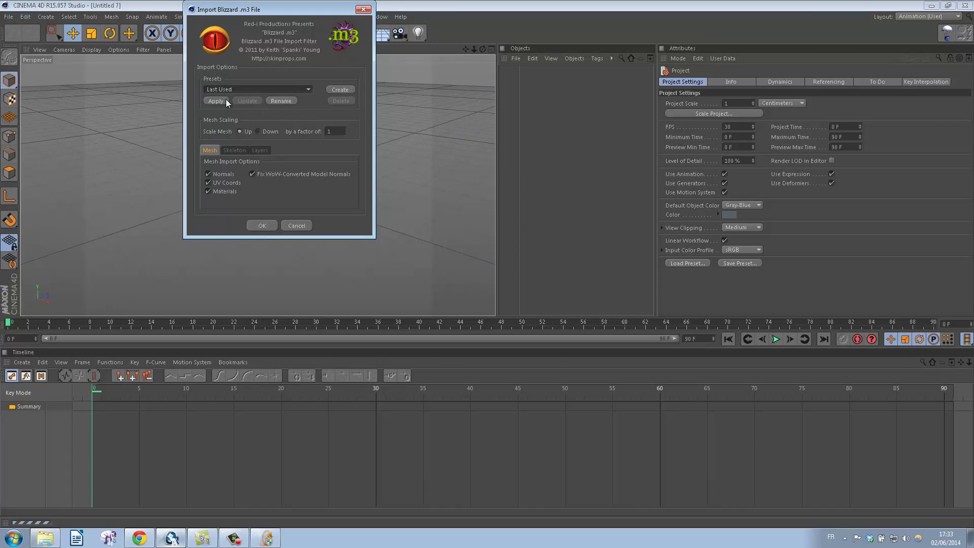
{"action": "left_click", "coordinate": [262, 227]}
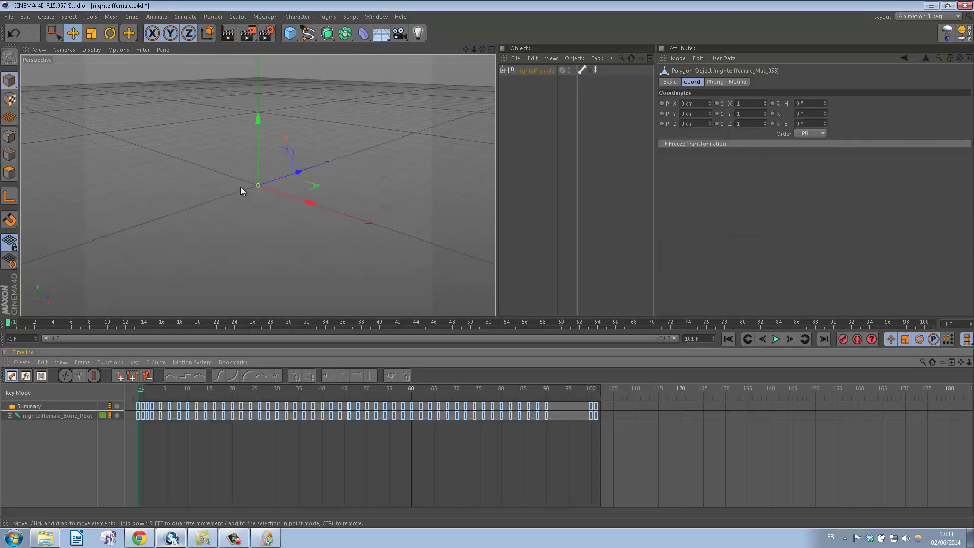
{"action": "scroll", "coordinate": [241, 187], "scroll_direction": "up", "scroll_amount": 15}
{"action": "scroll", "coordinate": [243, 170], "scroll_direction": "up", "scroll_amount": 10}
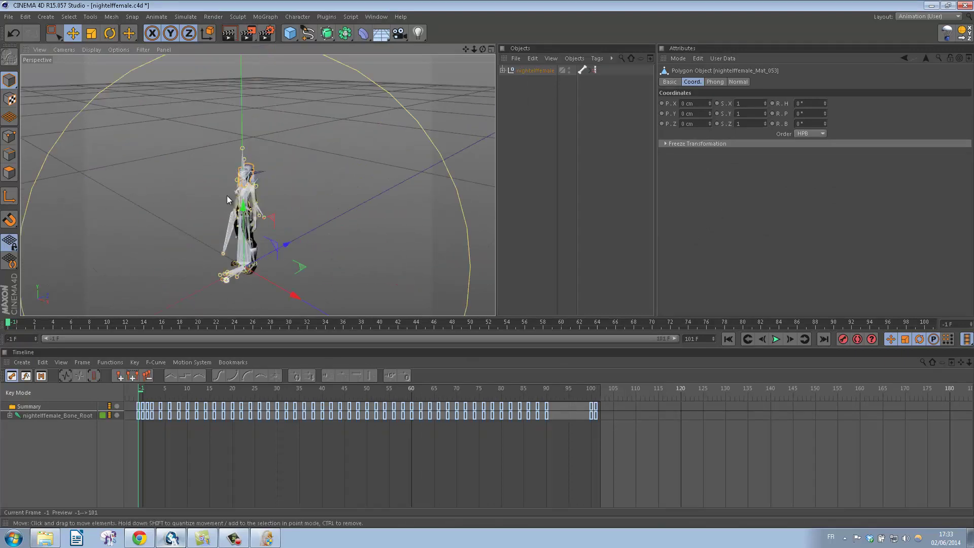
{"action": "scroll", "coordinate": [225, 199], "scroll_direction": "up", "scroll_amount": 2}
{"action": "mouse_move", "coordinate": [245, 201]}
{"action": "left_mouse_down", "text": "alt"}
{"action": "mouse_move", "coordinate": [269, 185]}
{"action": "mouse_move", "coordinate": [397, 161]}
{"action": "mouse_move", "coordinate": [236, 202]}
{"action": "left_mouse_up", "text": "alt"}
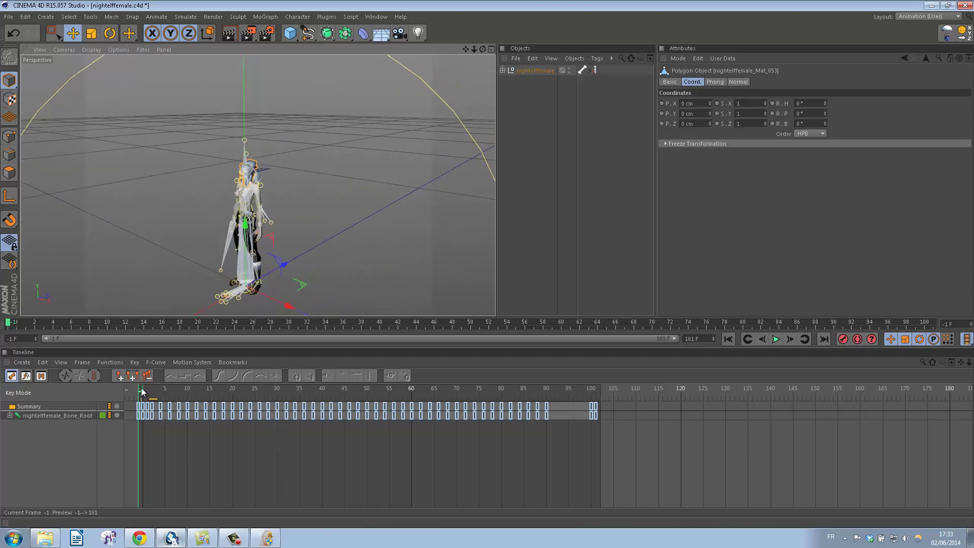
{"action": "mouse_move", "coordinate": [143, 391]}
{"action": "left_mouse_down"}
{"action": "mouse_move", "coordinate": [352, 379]}
{"action": "mouse_move", "coordinate": [592, 388]}
{"action": "mouse_move", "coordinate": [138, 383]}
{"action": "mouse_move", "coordinate": [154, 389]}
{"action": "left_mouse_up"}
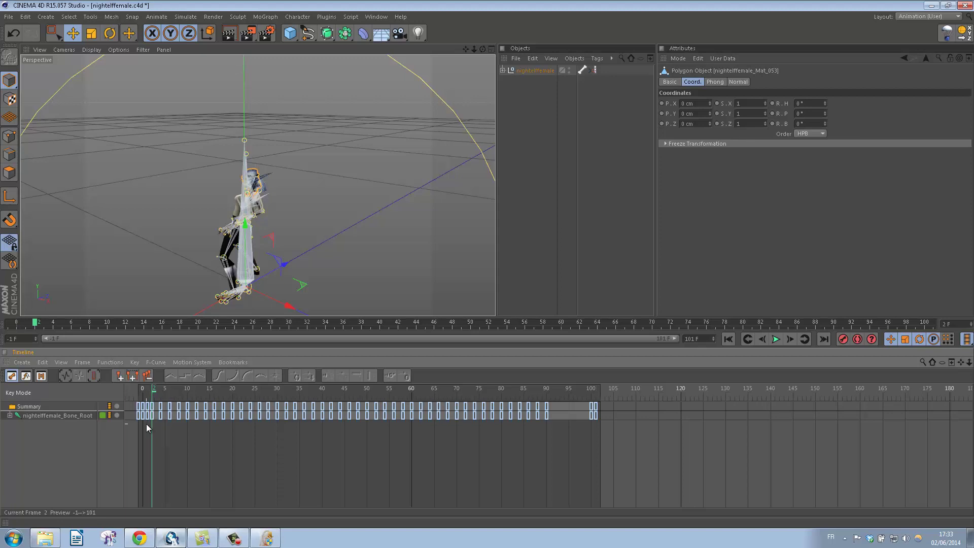
{"action": "left_click_drag", "start_coordinate": [148, 423], "coordinate": [126, 396]}
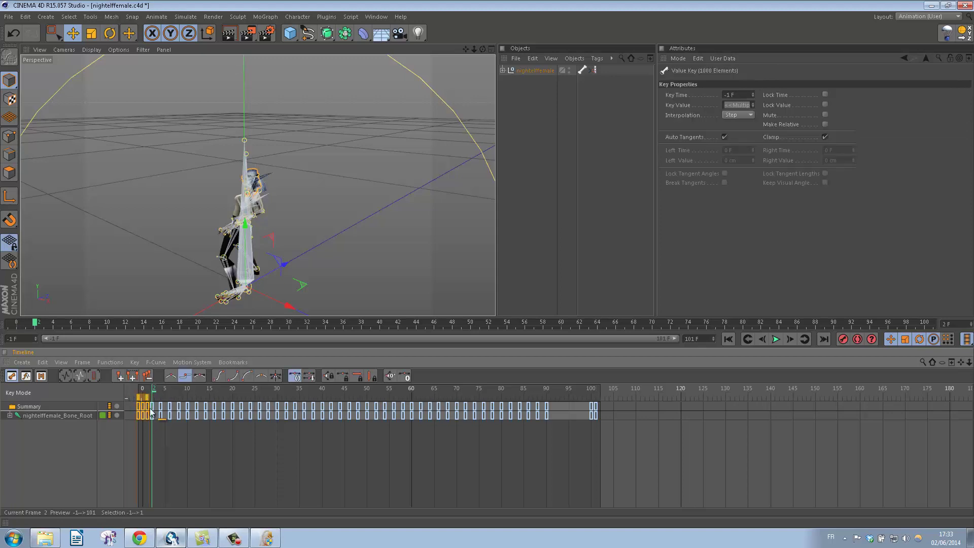
{"action": "key", "text": "Delete"}
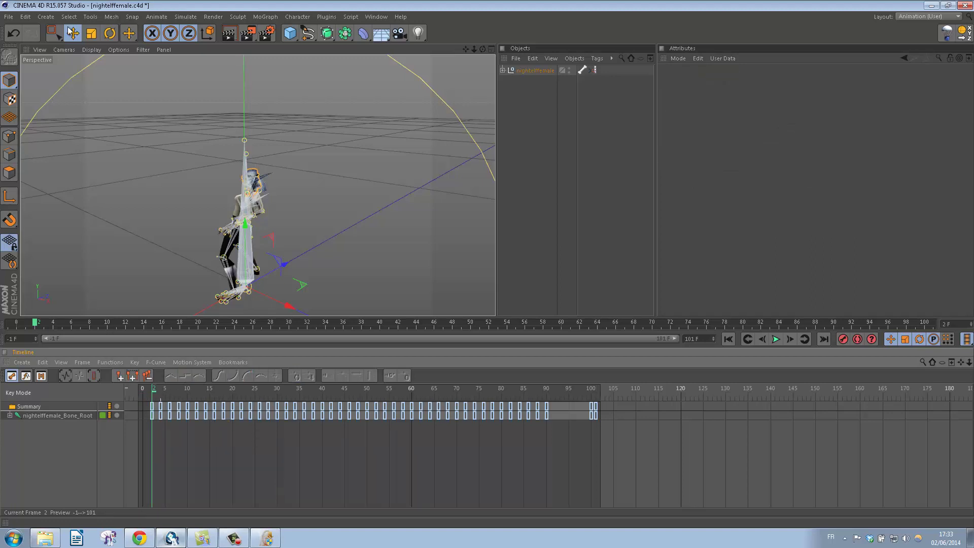
{"action": "left_click", "coordinate": [13, 34]}
Step: Return the playhead to frame -1 and save the nightelffemale project in a new folder named Model inside the elf folder
{"action": "left_click", "coordinate": [157, 391]}
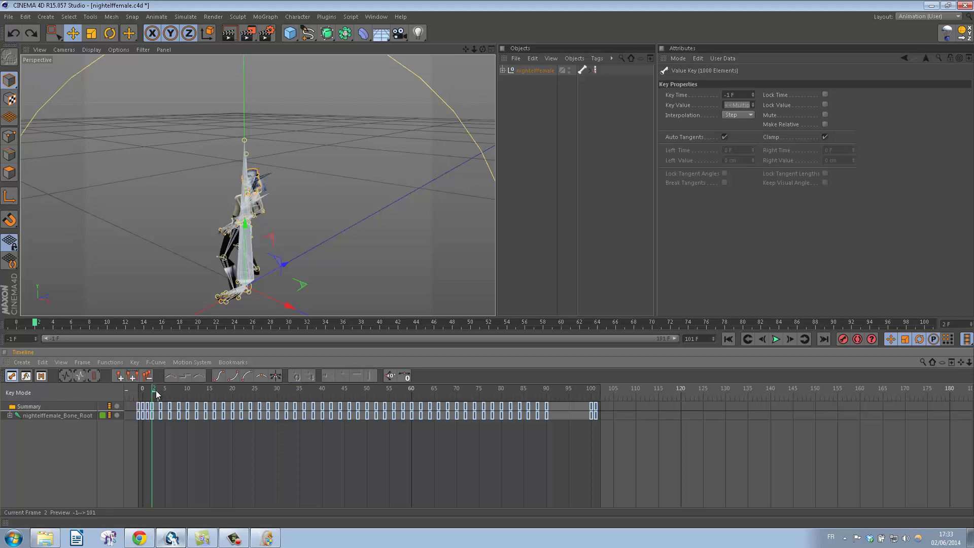
{"action": "left_click", "coordinate": [139, 391]}
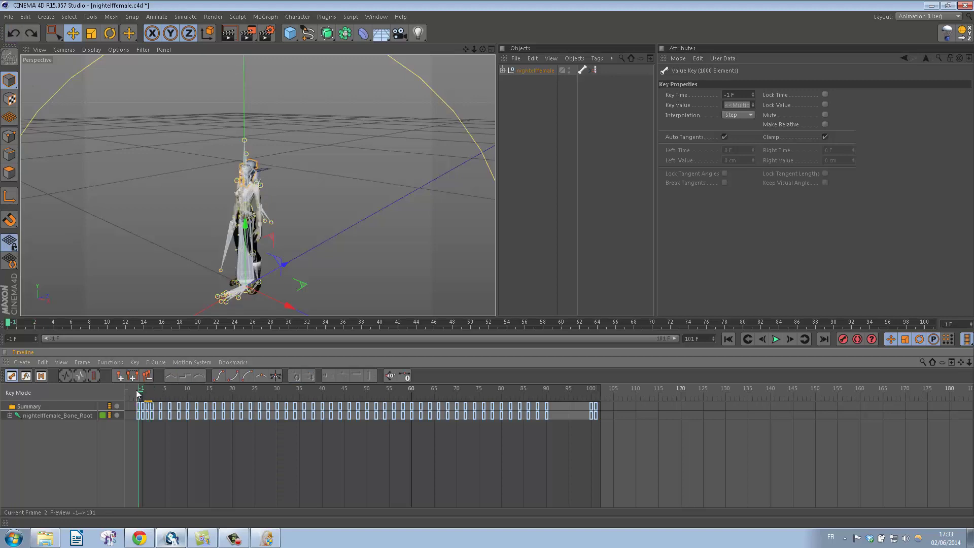
{"action": "left_click", "coordinate": [9, 17]}
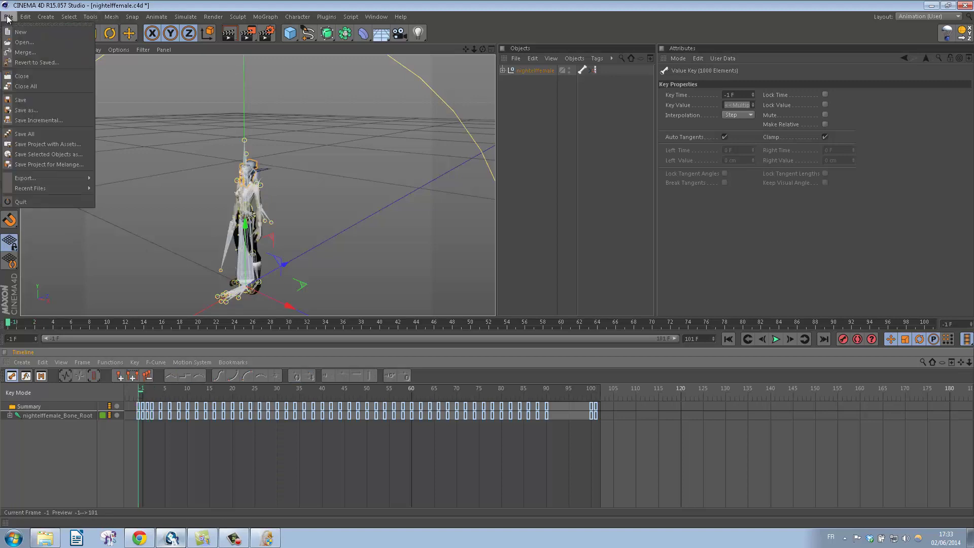
{"action": "left_click", "coordinate": [28, 100]}
{"action": "left_click", "coordinate": [174, 161]}
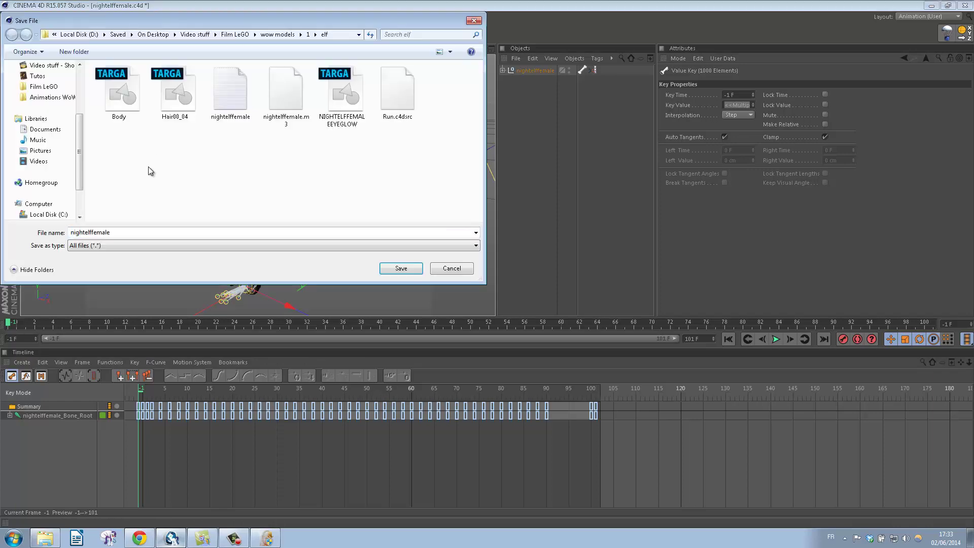
{"action": "right_click", "coordinate": [148, 167]}
{"action": "mouse_move", "coordinate": [208, 276]}
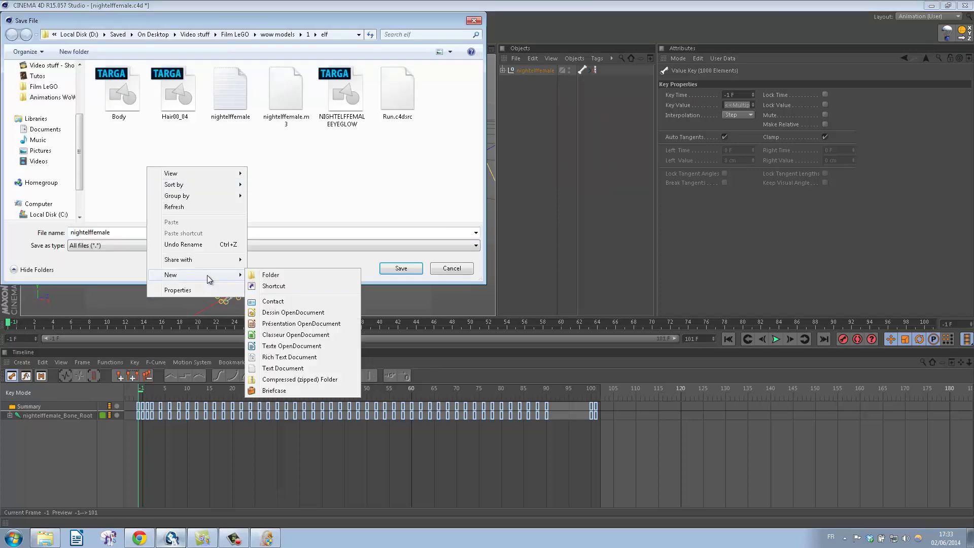
{"action": "left_click", "coordinate": [269, 277]}
{"action": "type", "text": "Model"}
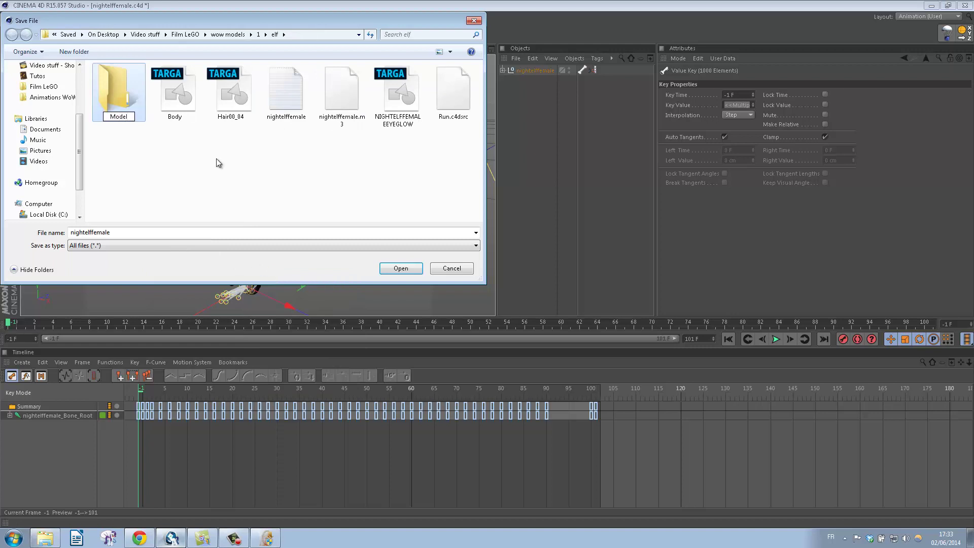
{"action": "key", "text": "Return"}
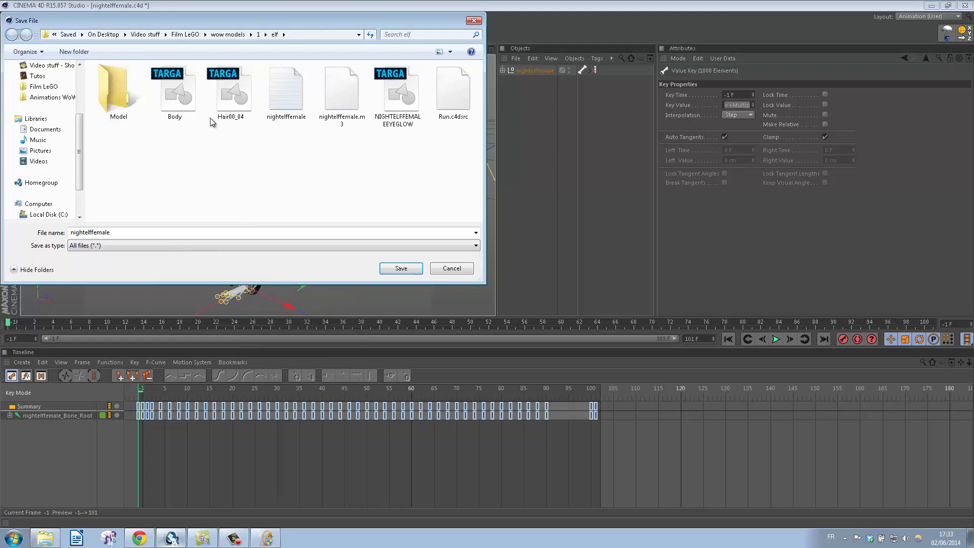
{"action": "double_click", "coordinate": [114, 106]}
{"action": "left_click", "coordinate": [391, 272]}
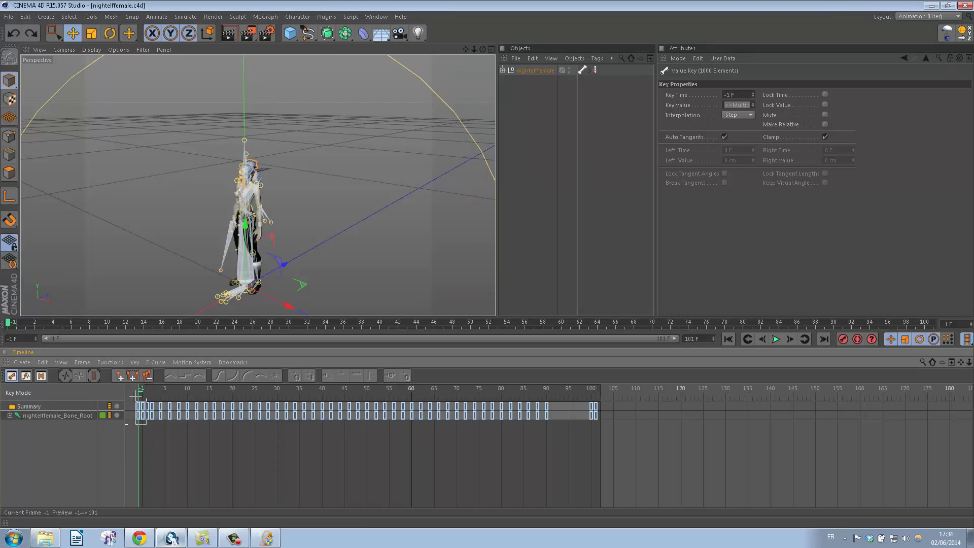
Step: Delete the animation keys from frame -1 to 1 and the keys at frame 101
{"action": "left_click_drag", "start_coordinate": [136, 397], "coordinate": [137, 399]}
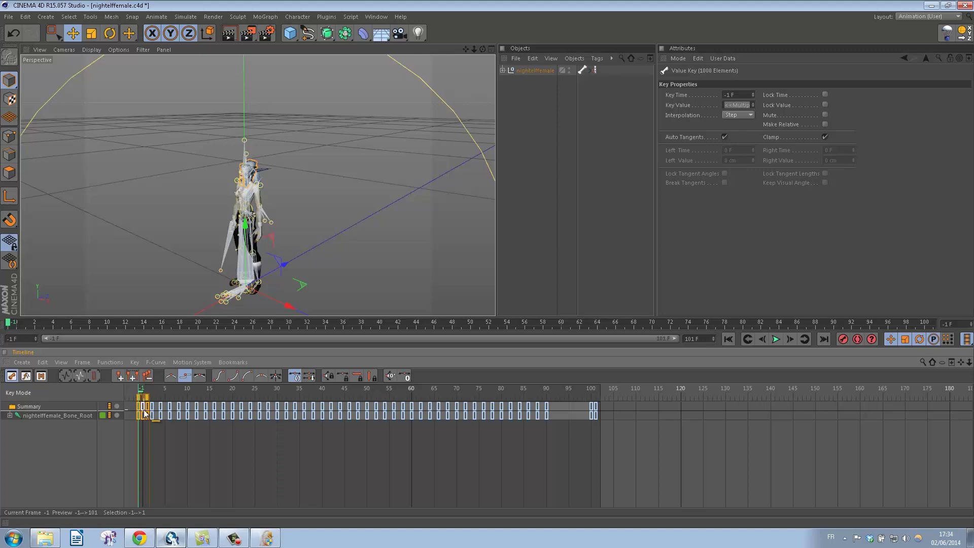
{"action": "key", "text": "Delete"}
{"action": "left_click_drag", "start_coordinate": [144, 389], "coordinate": [609, 401]}
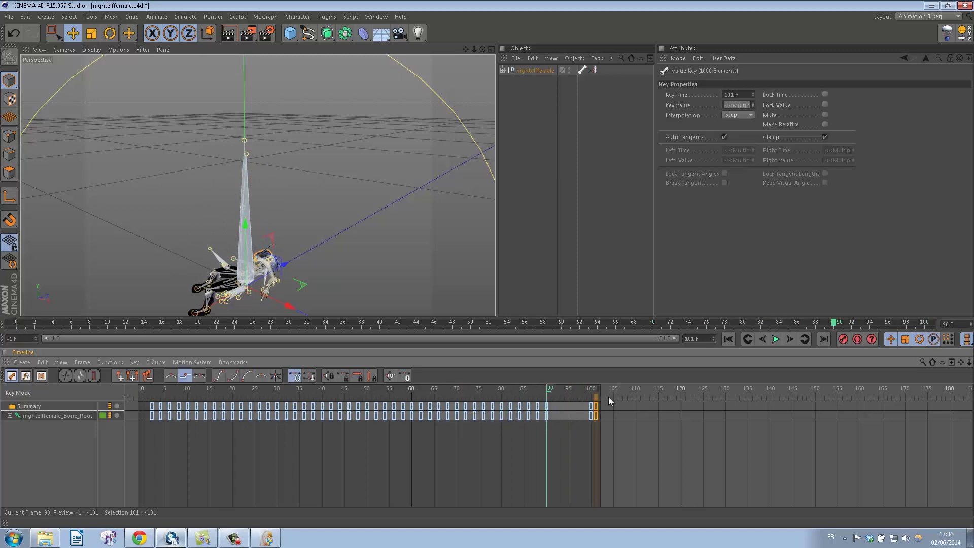
{"action": "key", "text": "Delete"}
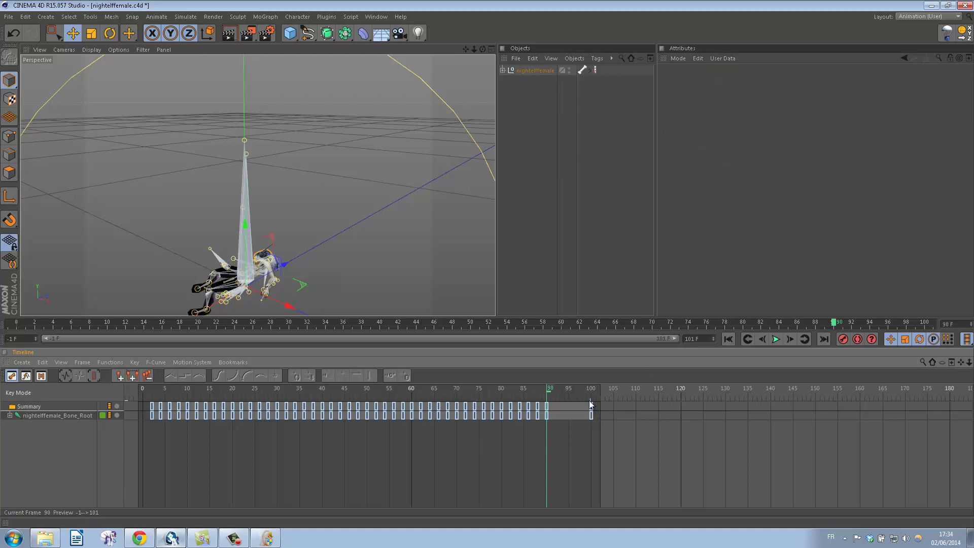
Step: Add a motion clip named F_Elf_Death from nightelffemale_Bone_Root with the playhead at frame 2
{"action": "left_click_drag", "start_coordinate": [550, 392], "coordinate": [154, 404]}
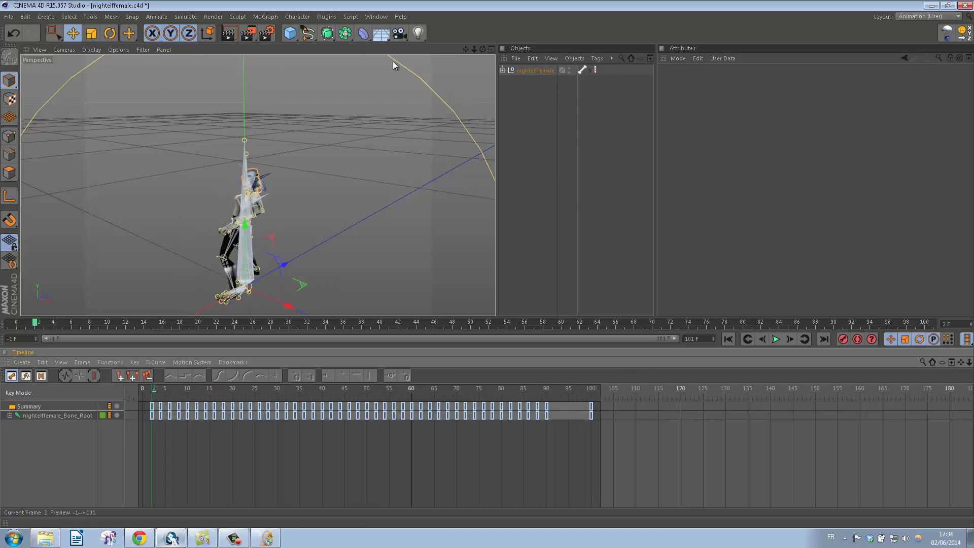
{"action": "left_click", "coordinate": [502, 70]}
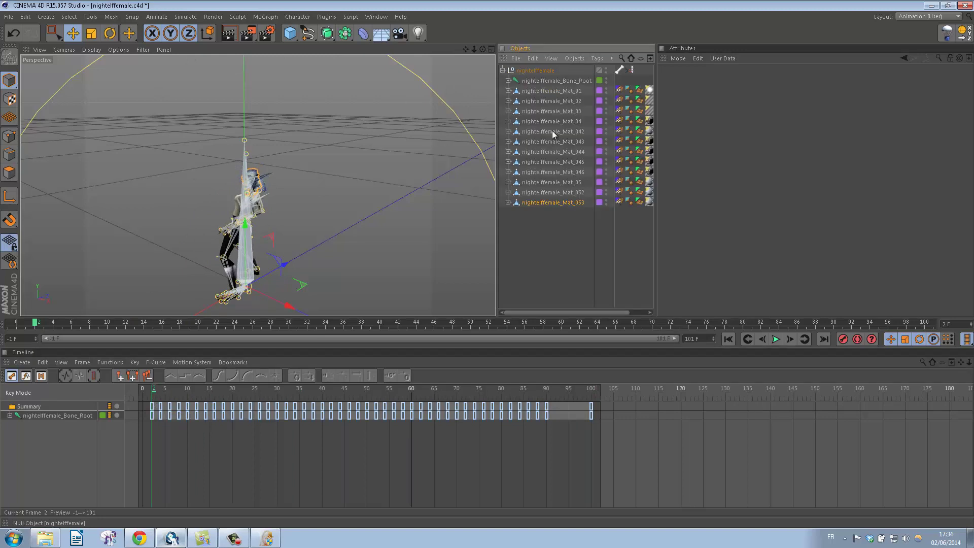
{"action": "left_click", "coordinate": [543, 80]}
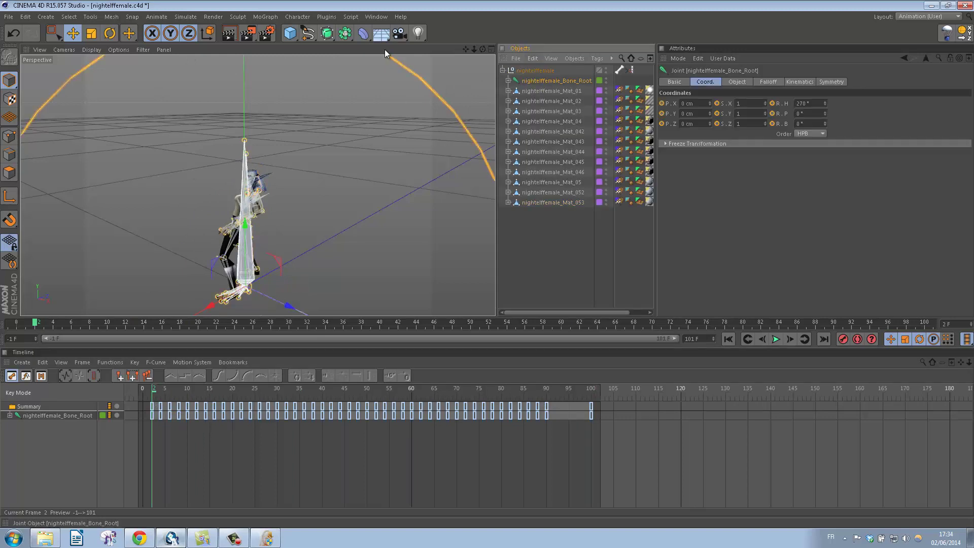
{"action": "left_click", "coordinate": [161, 18]}
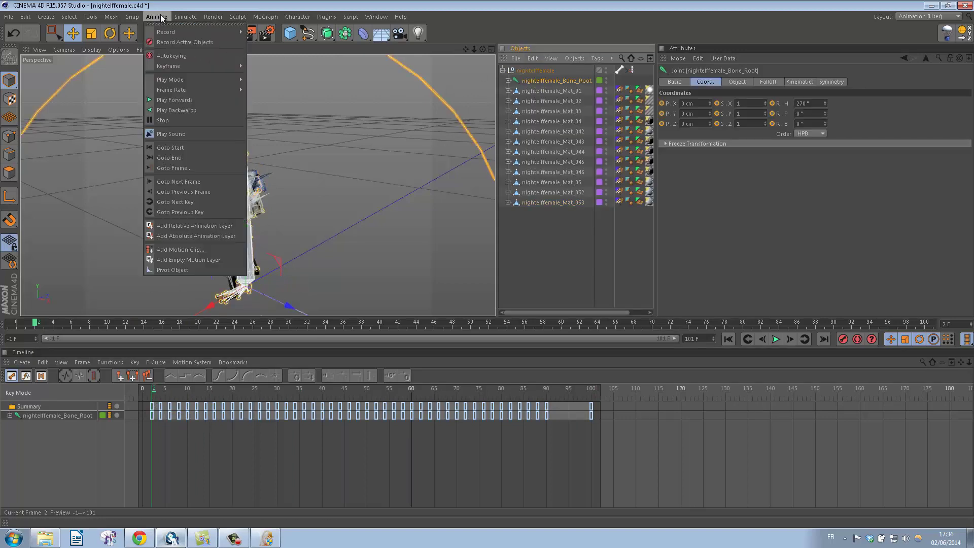
{"action": "left_click", "coordinate": [182, 251]}
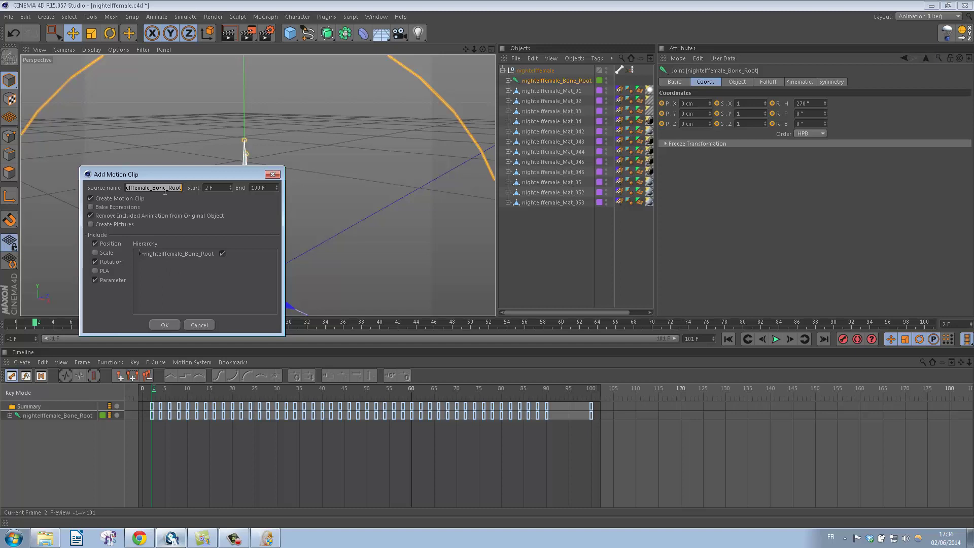
{"action": "type", "text": "F_Elf_Death"}
{"action": "left_click", "coordinate": [164, 324]}
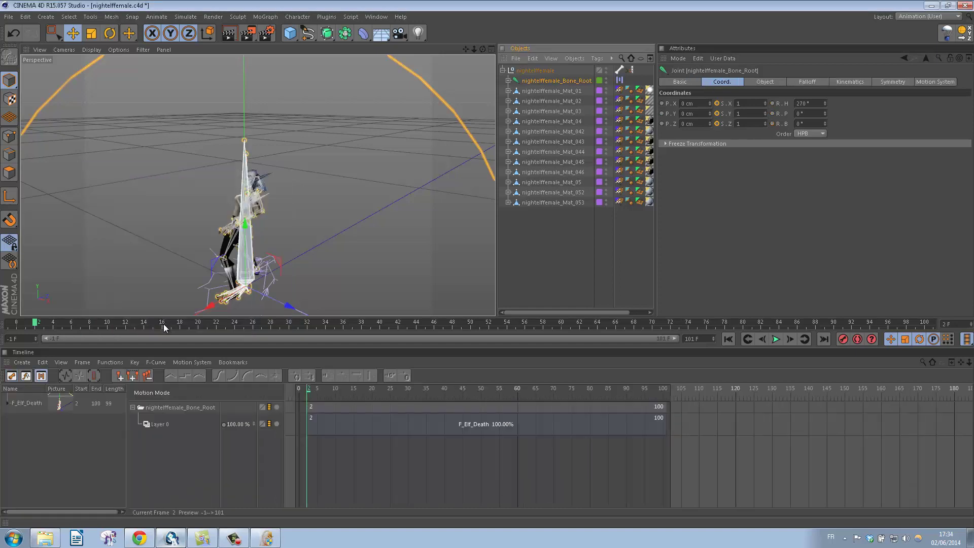
Step: Save the F_Elf_Death motion source as Death in the elf folder
{"action": "right_click", "coordinate": [31, 404]}
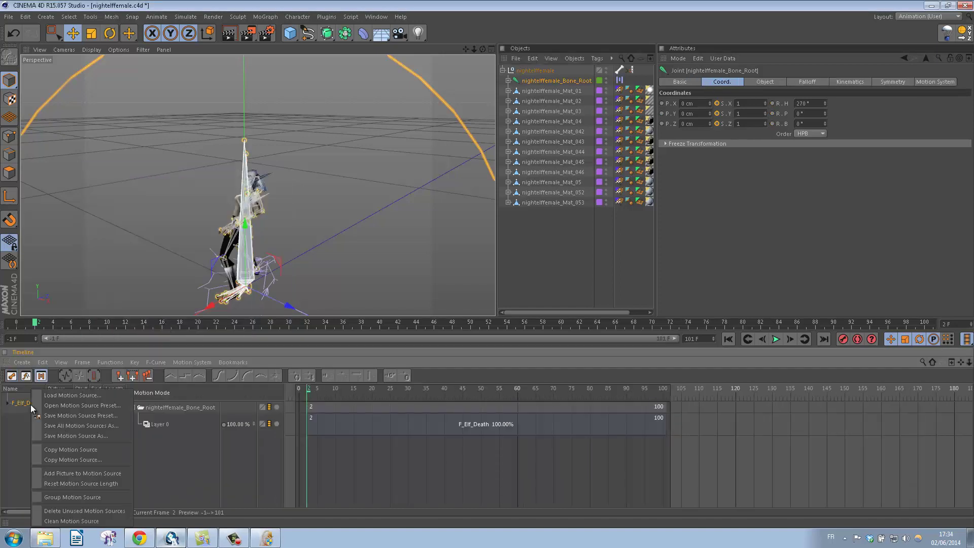
{"action": "left_click", "coordinate": [65, 435]}
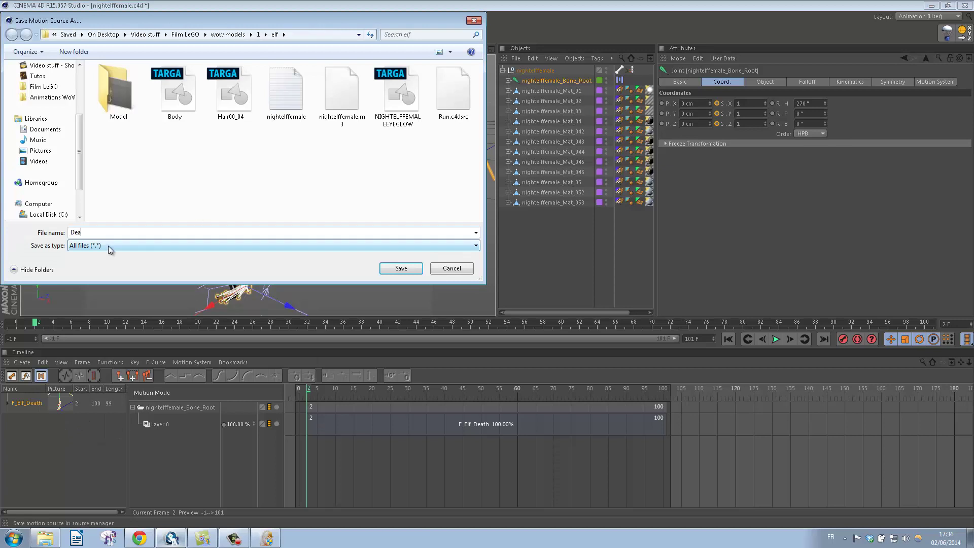
{"action": "left_click", "coordinate": [415, 269]}
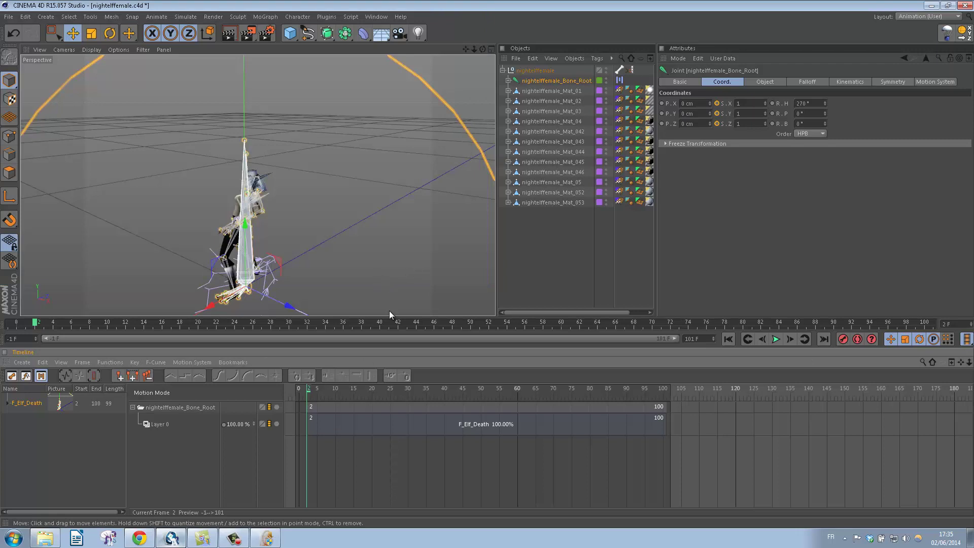
Step: Move the playhead back to frame -1 and close the nightelffemale project
{"action": "left_click_drag", "start_coordinate": [311, 393], "coordinate": [302, 396]}
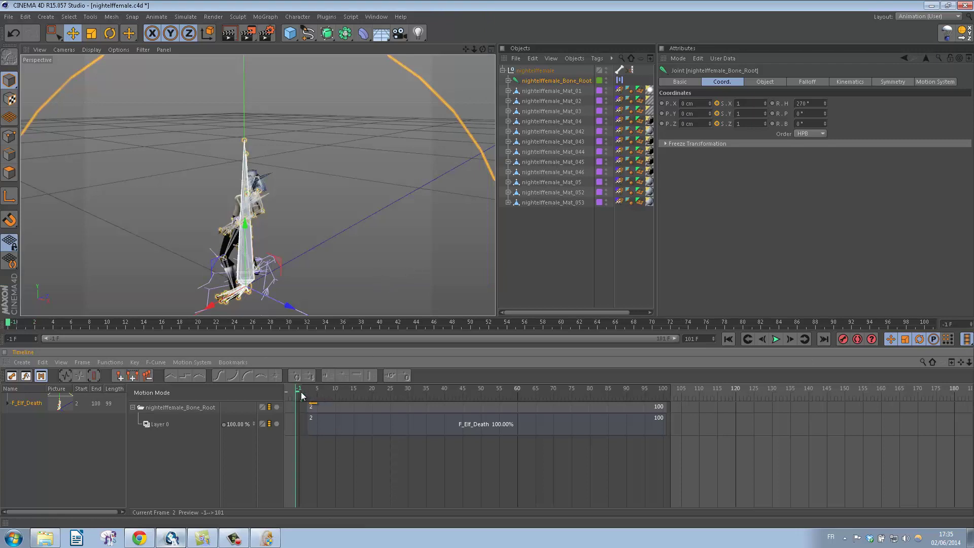
{"action": "left_click", "coordinate": [8, 16]}
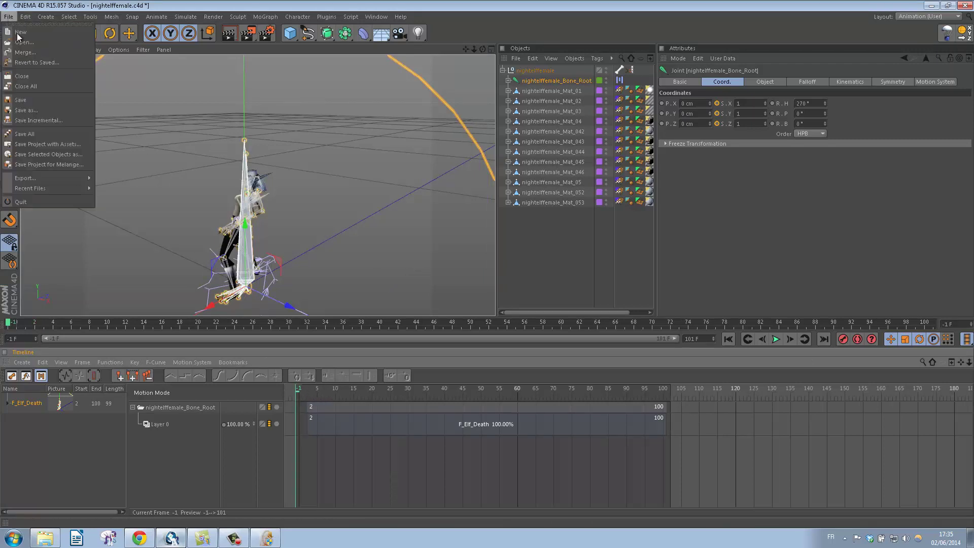
{"action": "left_click", "coordinate": [29, 77]}
{"action": "left_click", "coordinate": [516, 307]}
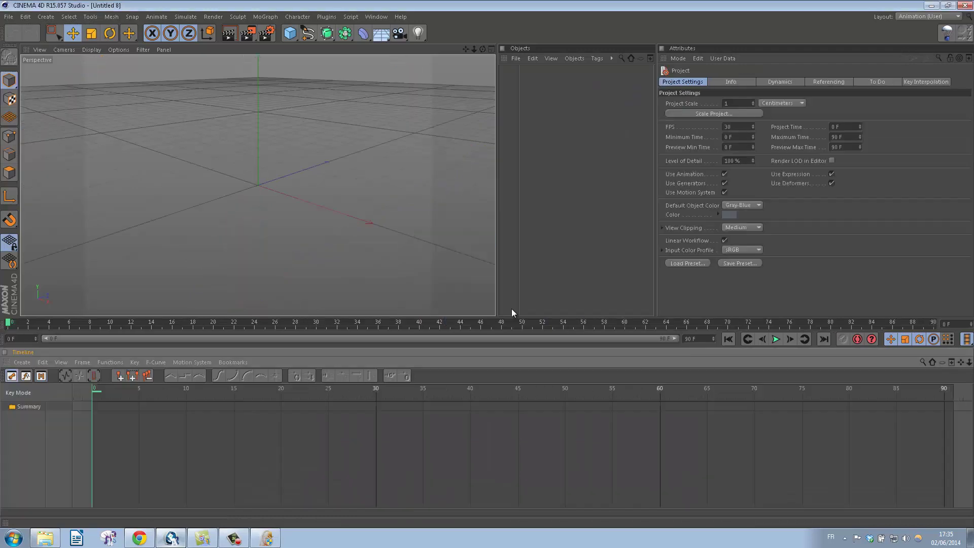
Step: Close World of Warcraft Model Viewer and minimize CINEMA 4D to clear the desktop
{"action": "left_click", "coordinate": [930, 5]}
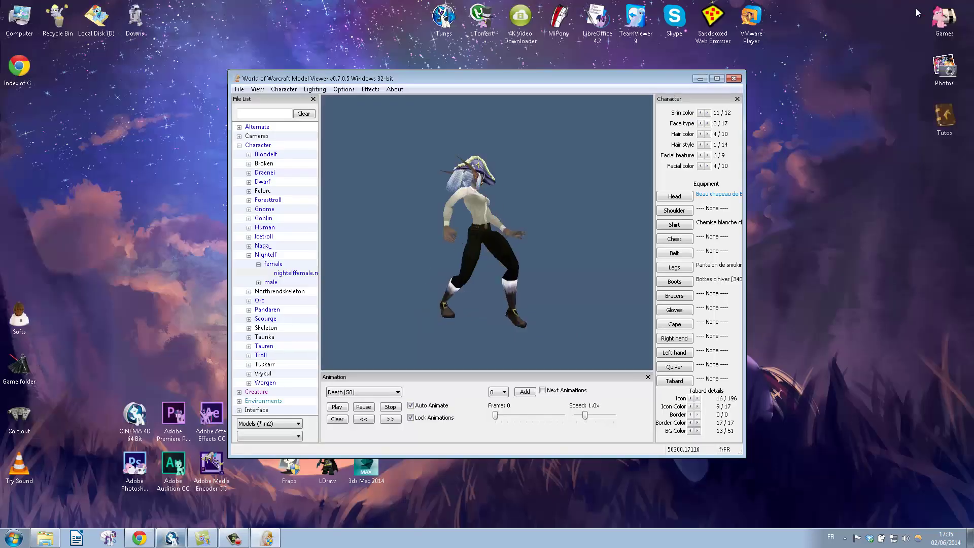
{"action": "left_click", "coordinate": [734, 79]}
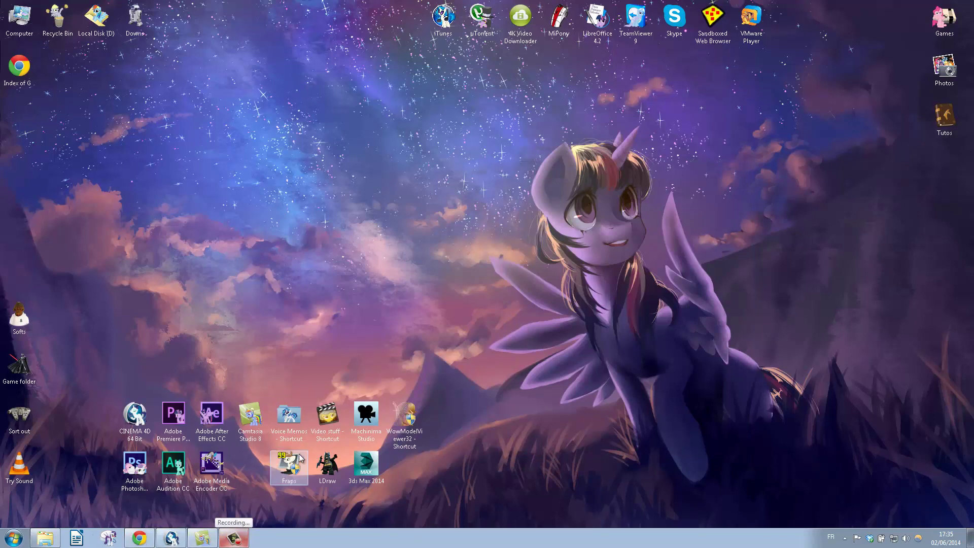
{"action": "left_click", "coordinate": [170, 538]}
{"action": "left_click", "coordinate": [931, 5]}
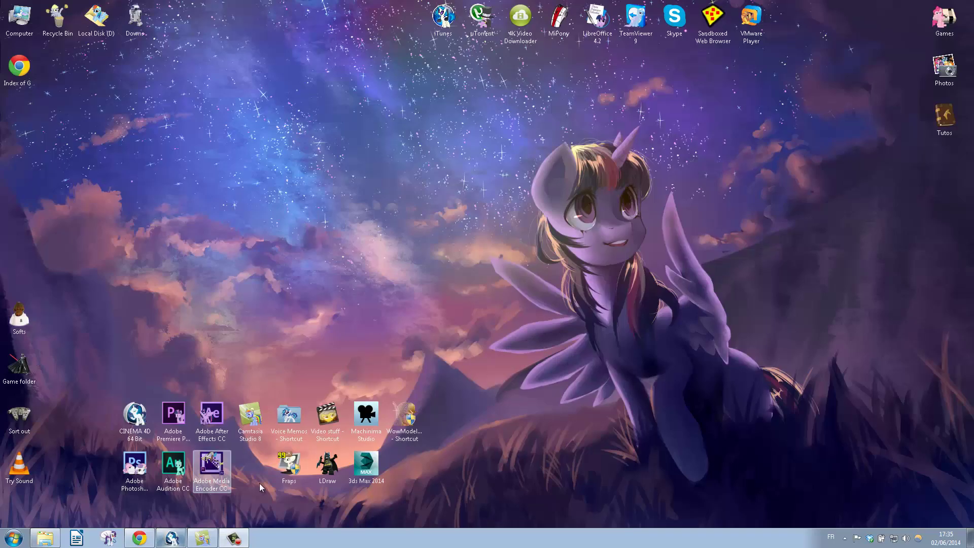
Step: Open the Video stuff folder in Windows Explorer and go to the elf folder under Film LeGO, wow models, 1
{"action": "double_click", "coordinate": [333, 429]}
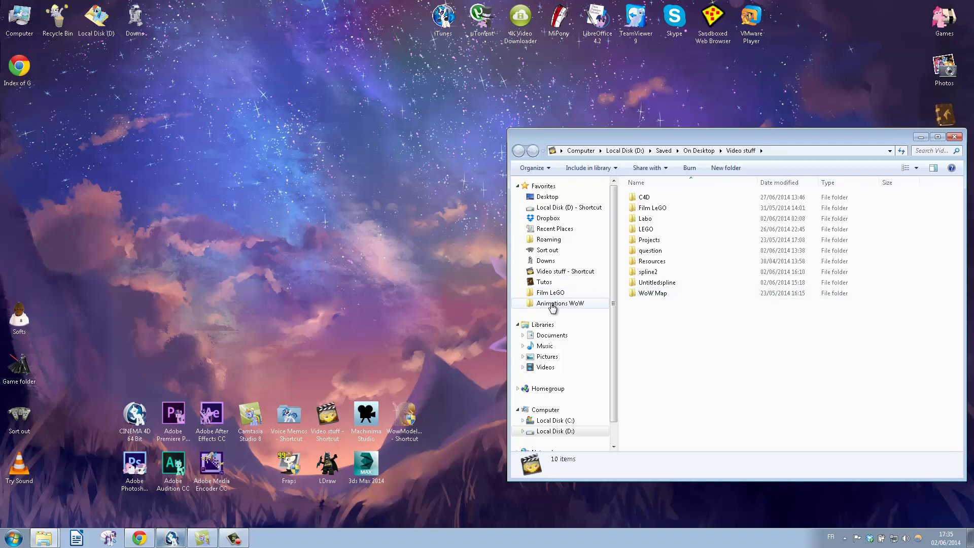
{"action": "left_click", "coordinate": [558, 303]}
{"action": "left_click", "coordinate": [771, 151]}
{"action": "left_click", "coordinate": [765, 151]}
{"action": "left_click", "coordinate": [728, 241]}
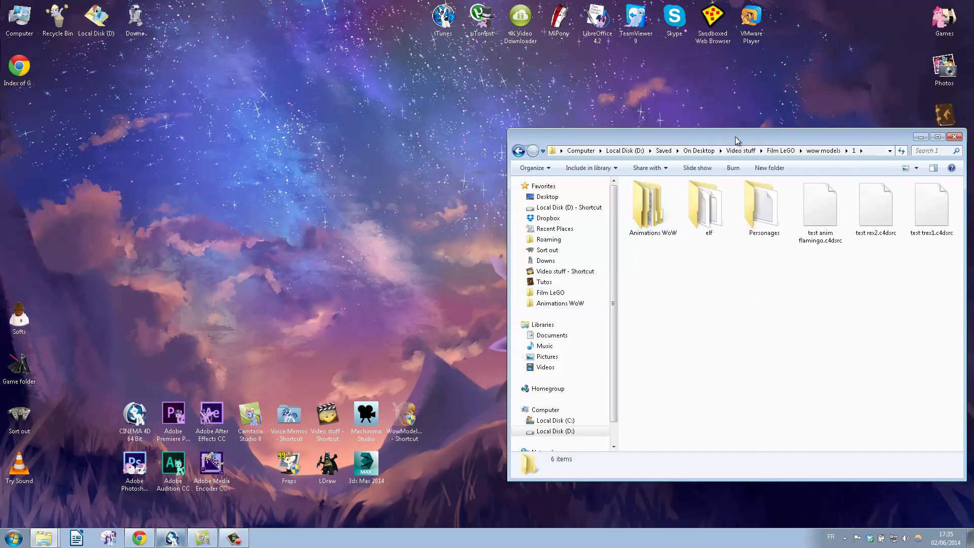
{"action": "left_click_drag", "start_coordinate": [738, 144], "coordinate": [584, 138]}
{"action": "double_click", "coordinate": [562, 203]}
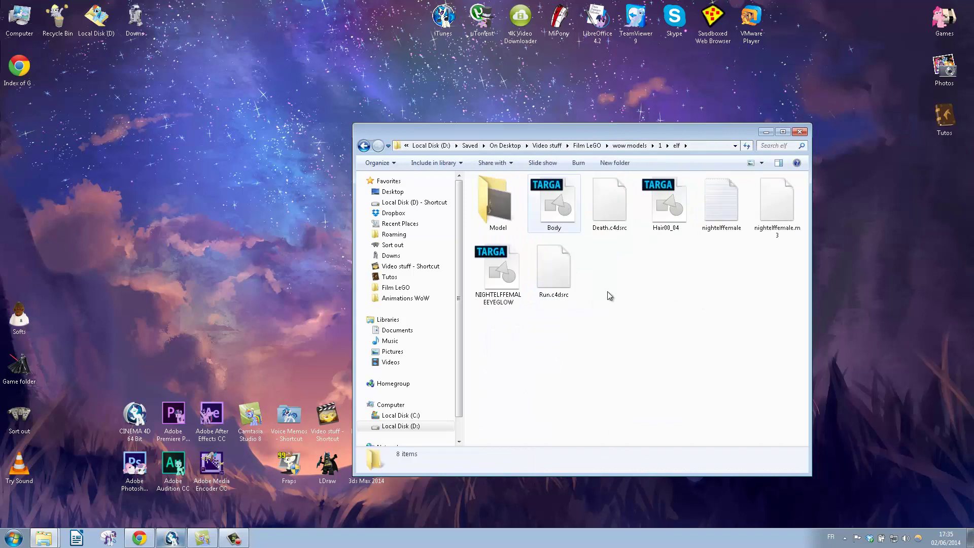
Step: Check the Model folder, then move the Body, Hair00_04 and NIGHTELFFEMALEEYEGLOW textures from the elf folder into it
{"action": "double_click", "coordinate": [483, 204]}
{"action": "left_click", "coordinate": [364, 147]}
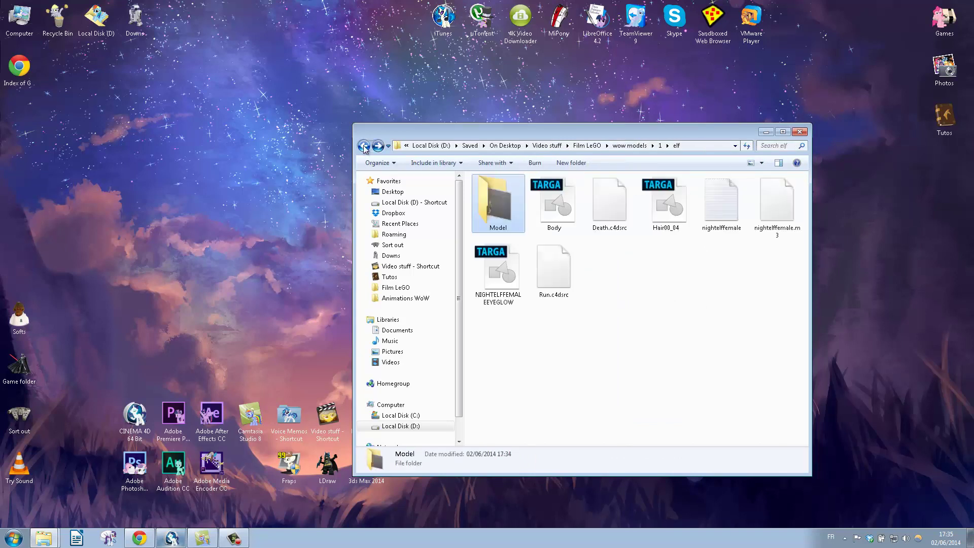
{"action": "left_click", "coordinate": [550, 191]}
{"action": "left_click", "coordinate": [664, 203], "text": "ctrl"}
{"action": "left_click", "coordinate": [495, 277], "text": "ctrl"}
{"action": "left_click_drag", "start_coordinate": [548, 224], "coordinate": [499, 212]}
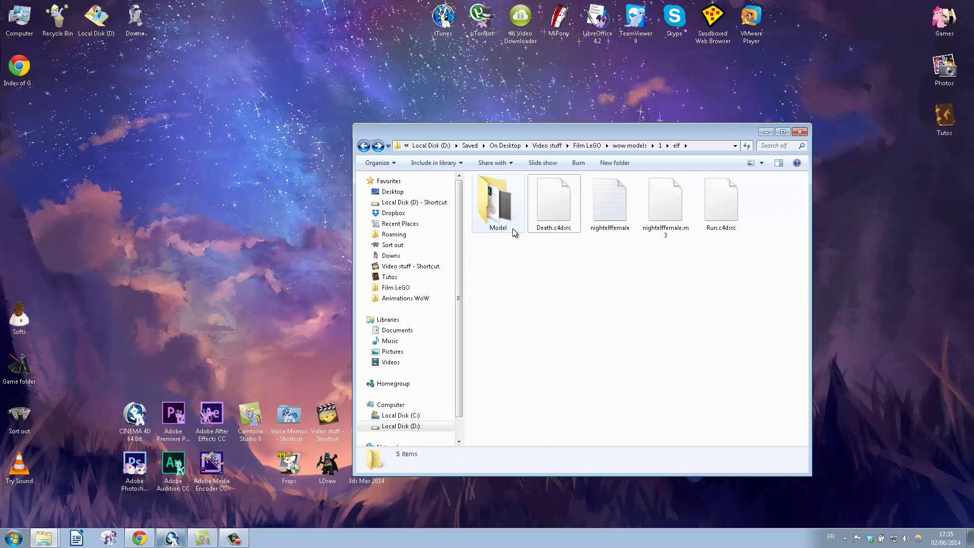
Step: Create a tex folder inside the Model folder and move the Body, Hair00_04 and NIGHTELFFEMALEEYEGLOW textures into it
{"action": "double_click", "coordinate": [509, 202]}
{"action": "right_click", "coordinate": [523, 267]}
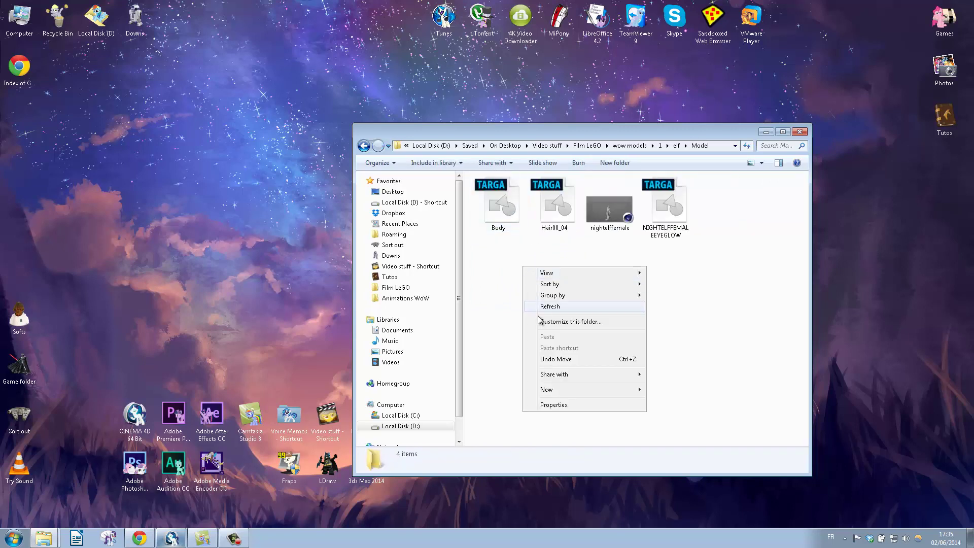
{"action": "mouse_move", "coordinate": [553, 389]}
{"action": "left_click", "coordinate": [667, 395]}
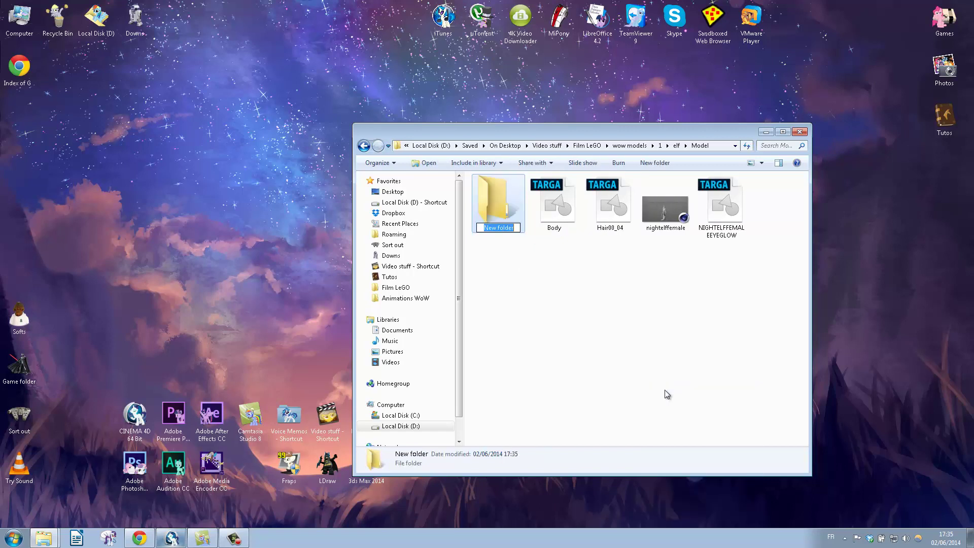
{"action": "type", "text": "tex"}
{"action": "key", "text": "Return"}
{"action": "left_click_drag", "start_coordinate": [562, 256], "coordinate": [491, 215]}
{"action": "left_click_drag", "start_coordinate": [609, 202], "coordinate": [498, 208]}
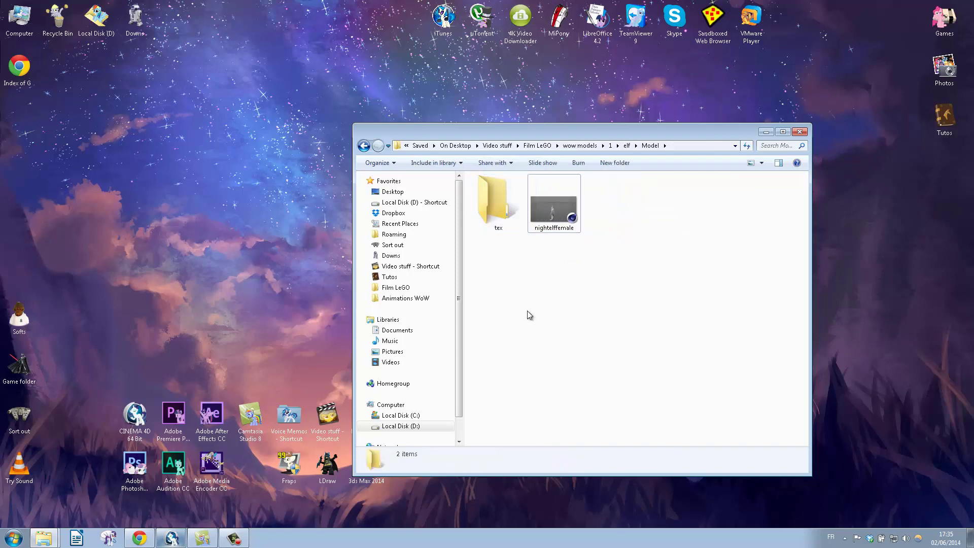
Step: Return to the elf folder and delete the nightelffemale and nightelffemale.m3 files beside the Death and Run motion sources
{"action": "left_click", "coordinate": [364, 145]}
{"action": "left_click", "coordinate": [574, 348]}
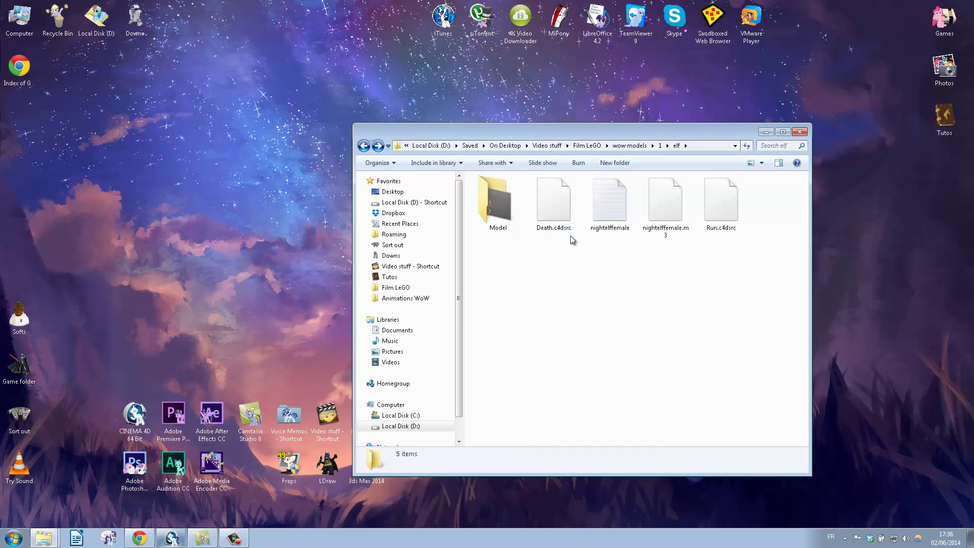
{"action": "left_click", "coordinate": [719, 212]}
{"action": "left_click", "coordinate": [569, 212]}
{"action": "left_click_drag", "start_coordinate": [611, 261], "coordinate": [676, 224]}
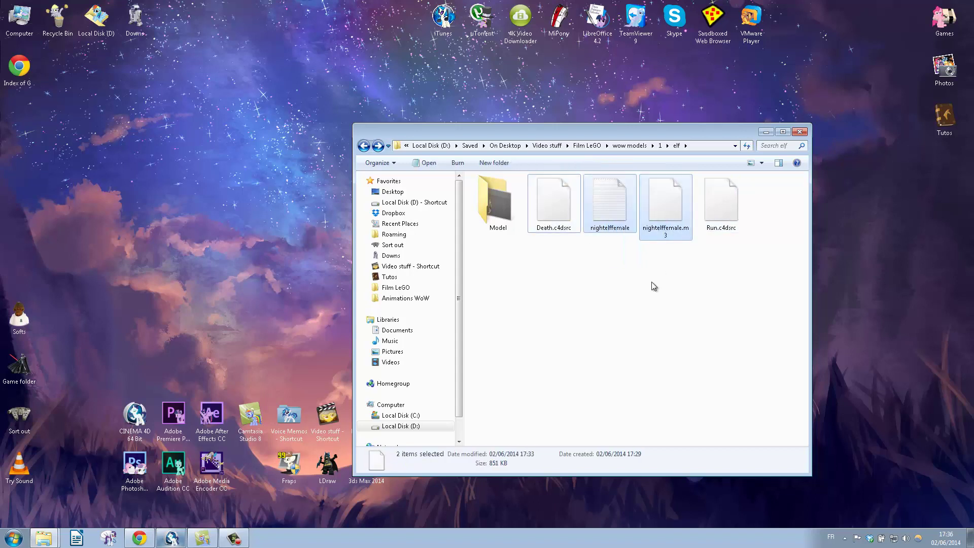
{"action": "key", "text": "Delete"}
{"action": "key", "text": "Return"}
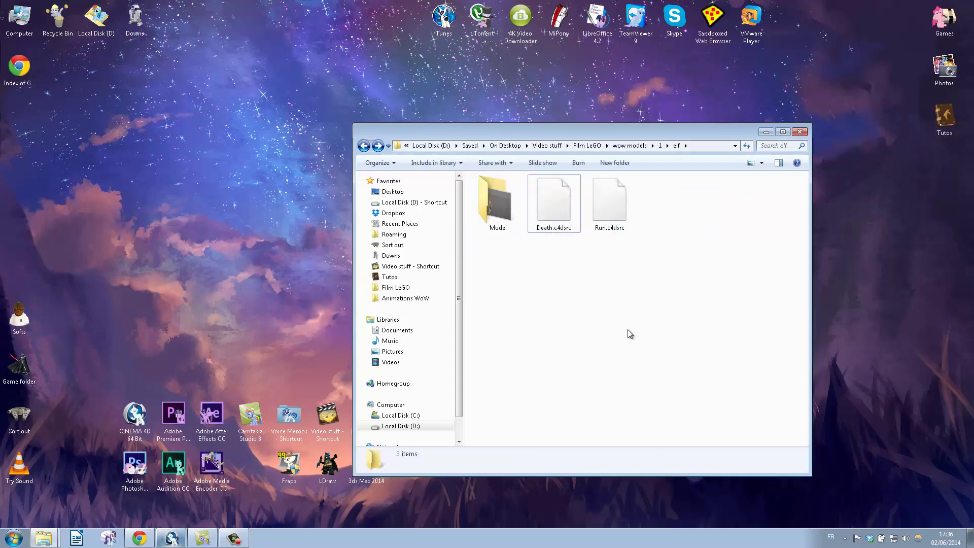
Step: Open the nightelffemale project from the Model folder in CINEMA 4D
{"action": "double_click", "coordinate": [494, 202]}
{"action": "left_click", "coordinate": [545, 209]}
{"action": "double_click", "coordinate": [544, 209]}
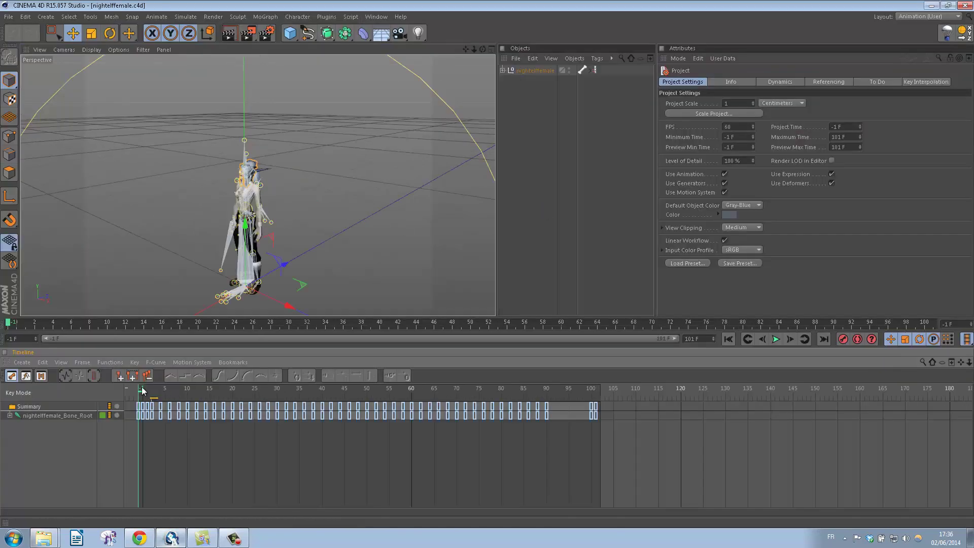
Step: Delete all animation keys of nightelffemale_Bone_Root with the playhead at frame -1, and clear the selection
{"action": "mouse_move", "coordinate": [148, 391]}
{"action": "left_mouse_down"}
{"action": "mouse_move", "coordinate": [210, 391]}
{"action": "mouse_move", "coordinate": [129, 394]}
{"action": "left_mouse_up"}
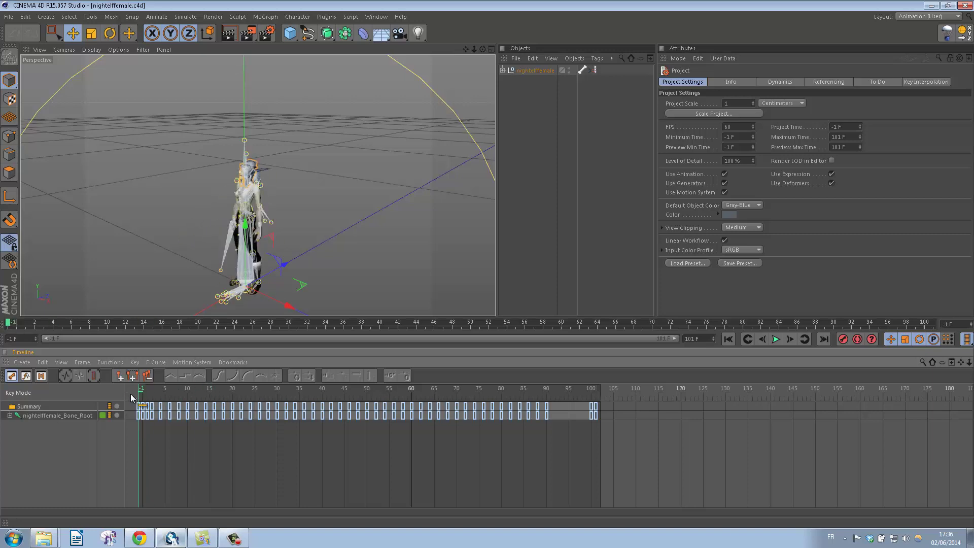
{"action": "left_click", "coordinate": [38, 416]}
{"action": "key", "text": "ctrl+a"}
{"action": "key", "text": "Delete"}
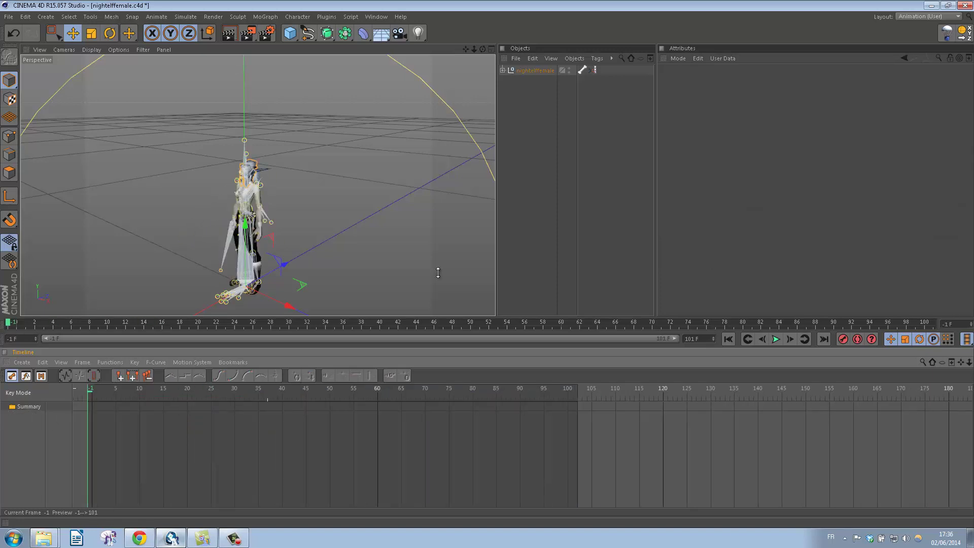
{"action": "mouse_move", "coordinate": [90, 393]}
{"action": "left_mouse_down"}
{"action": "mouse_move", "coordinate": [391, 394]}
{"action": "mouse_move", "coordinate": [75, 394]}
{"action": "left_mouse_up"}
{"action": "left_click", "coordinate": [602, 159]}
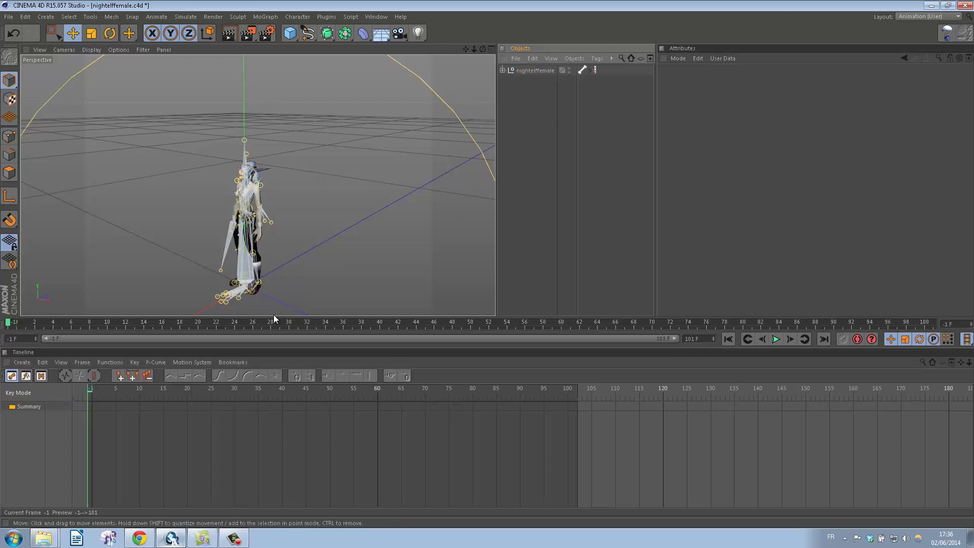
Step: Switch the timeline to Motion mode and add nightelffemale_Bone_Root from the expanded nightelffemale hierarchy to it
{"action": "left_click", "coordinate": [42, 376]}
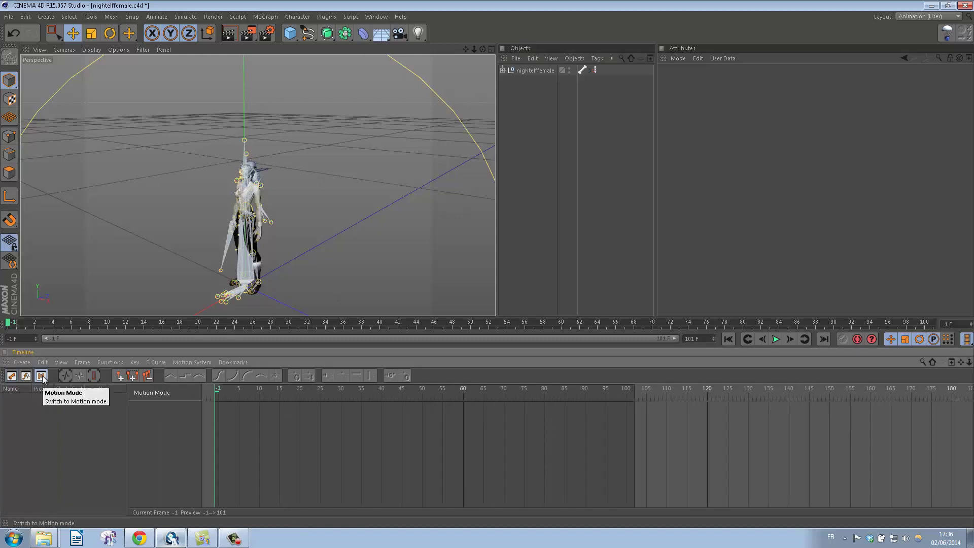
{"action": "left_click", "coordinate": [503, 70]}
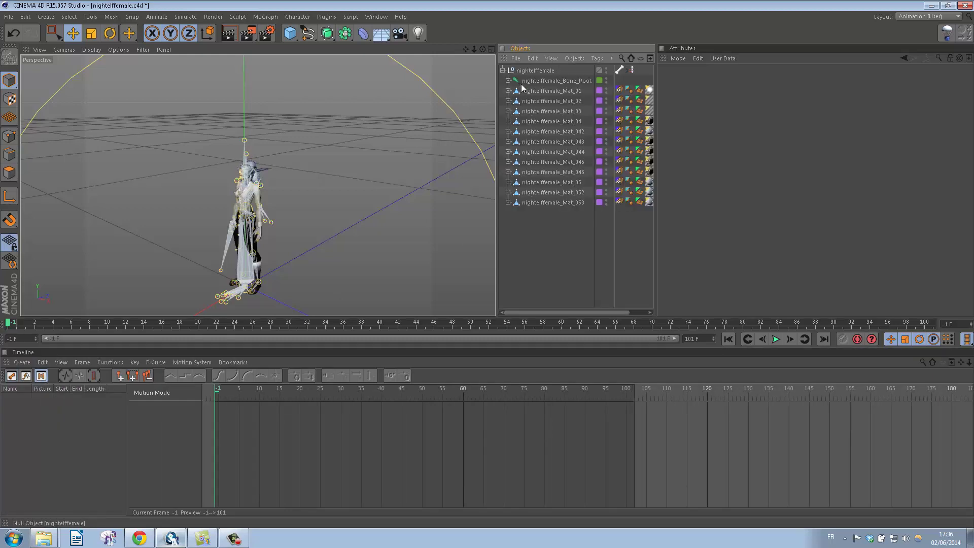
{"action": "left_click_drag", "start_coordinate": [181, 439], "coordinate": [171, 430]}
Step: Load the Run motion source and place F_NightElf_Run on the bone root's Layer 0, starting at frame 3
{"action": "right_click", "coordinate": [43, 415]}
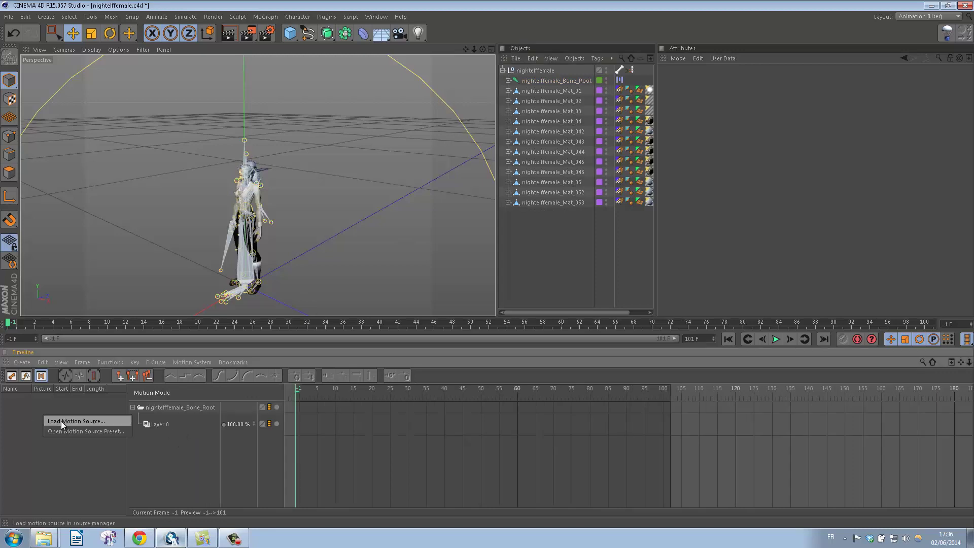
{"action": "left_click", "coordinate": [65, 421]}
{"action": "double_click", "coordinate": [233, 96]}
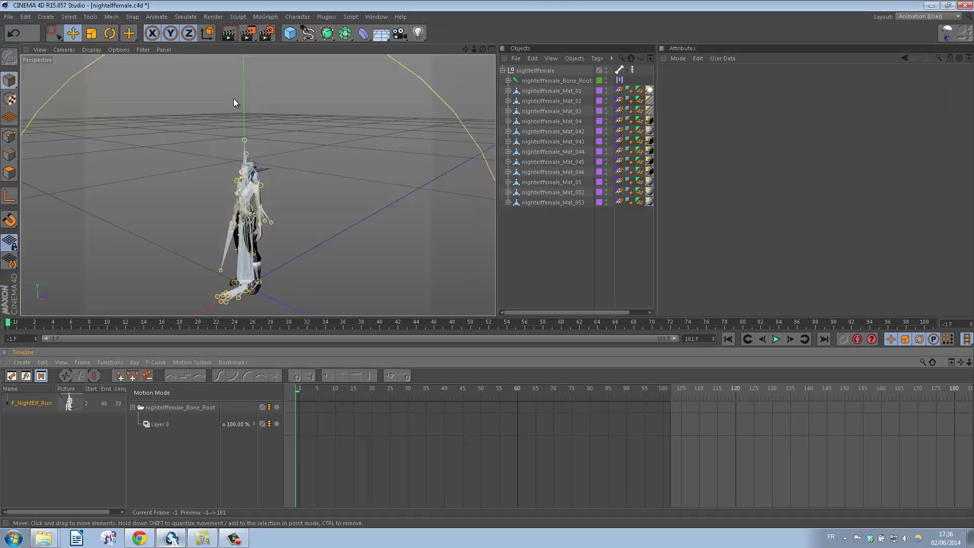
{"action": "left_click_drag", "start_coordinate": [32, 400], "coordinate": [191, 409]}
{"action": "left_click_drag", "start_coordinate": [317, 412], "coordinate": [362, 410]}
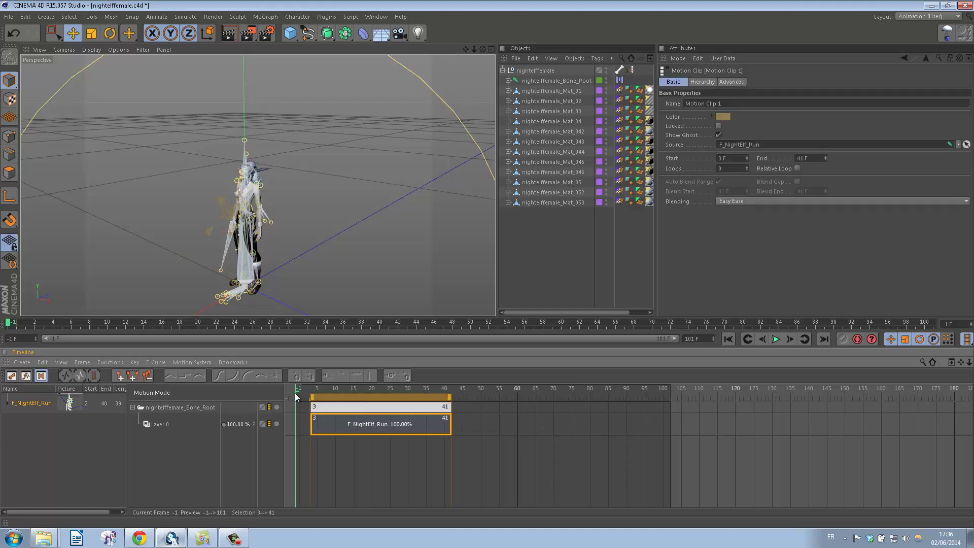
Step: Play the single run clip from frame -1 to check the character's movement
{"action": "left_click_drag", "start_coordinate": [298, 390], "coordinate": [284, 408]}
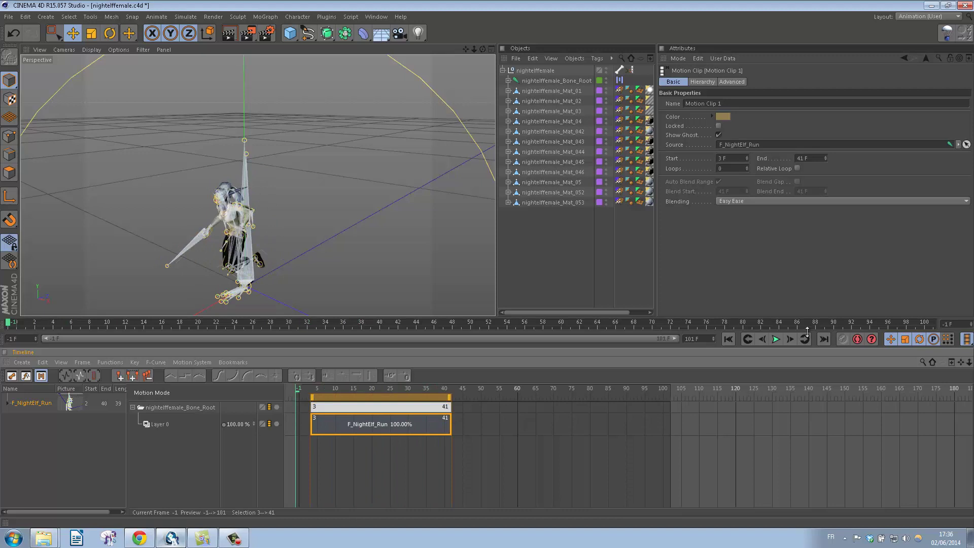
{"action": "left_click", "coordinate": [777, 340]}
{"action": "left_click", "coordinate": [776, 339]}
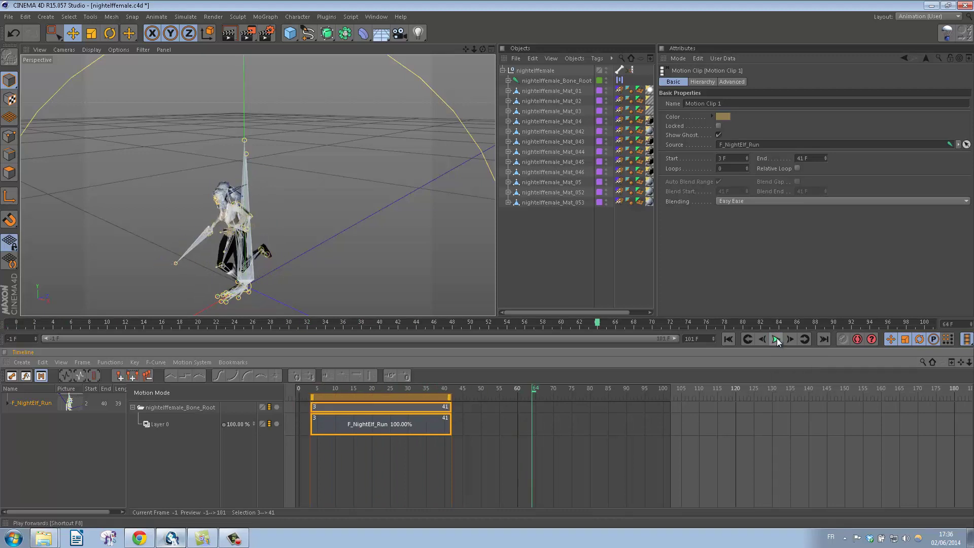
Step: Set the F_NightElf_Run clip's loops to 3
{"action": "left_click", "coordinate": [386, 428]}
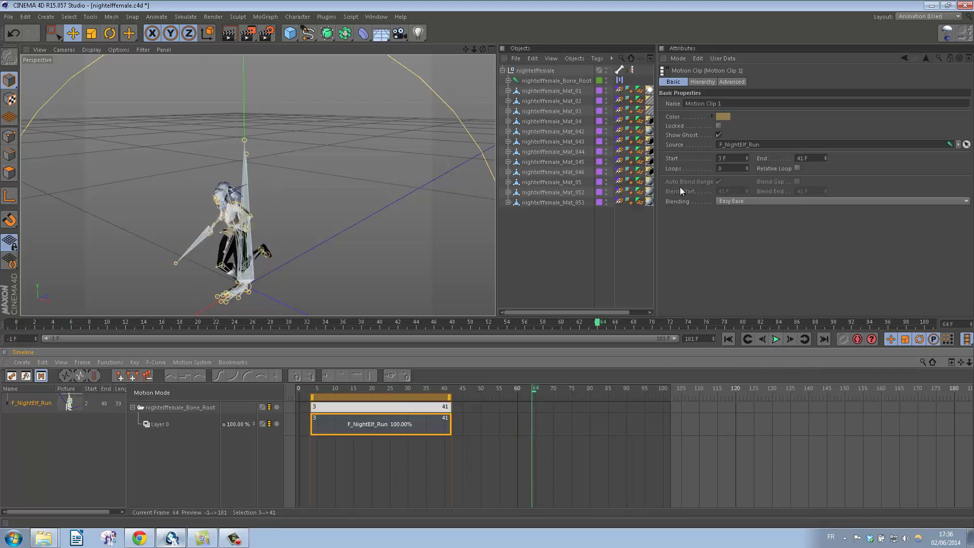
{"action": "left_click", "coordinate": [728, 169]}
{"action": "type", "text": "3"}
{"action": "key", "text": "Return"}
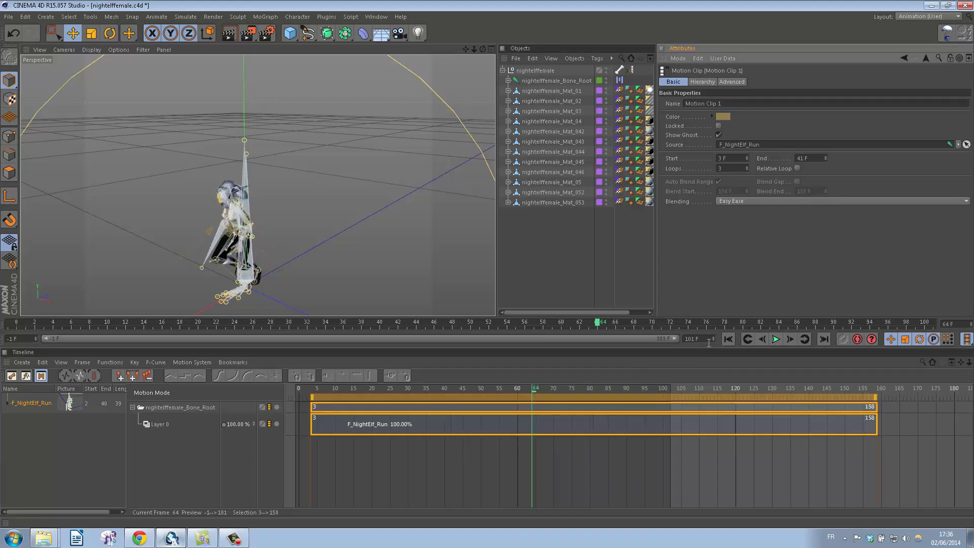
Step: Set the project's end to frame 500 and extend the preview range to frame 252
{"action": "left_click", "coordinate": [702, 338]}
{"action": "type", "text": "500"}
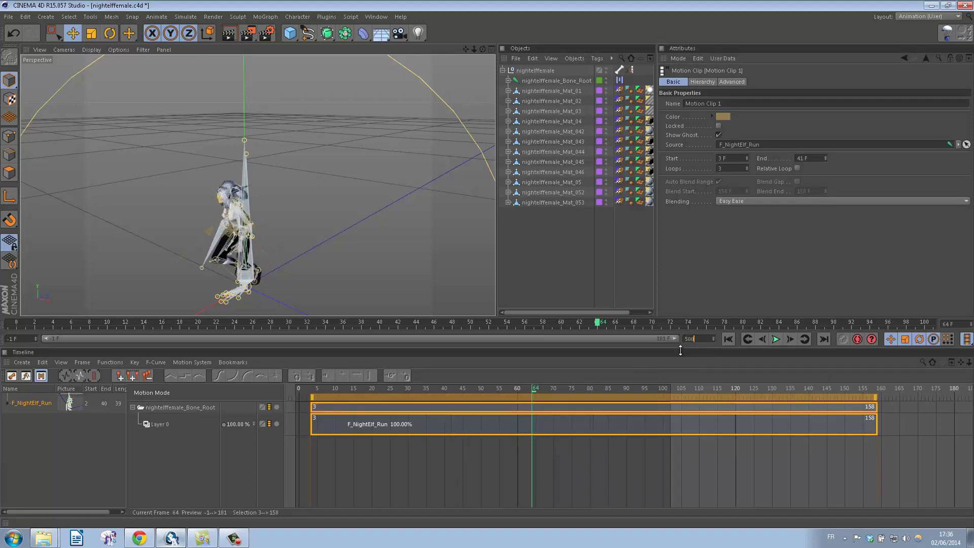
{"action": "key", "text": "Return"}
{"action": "left_click_drag", "start_coordinate": [667, 388], "coordinate": [945, 387]}
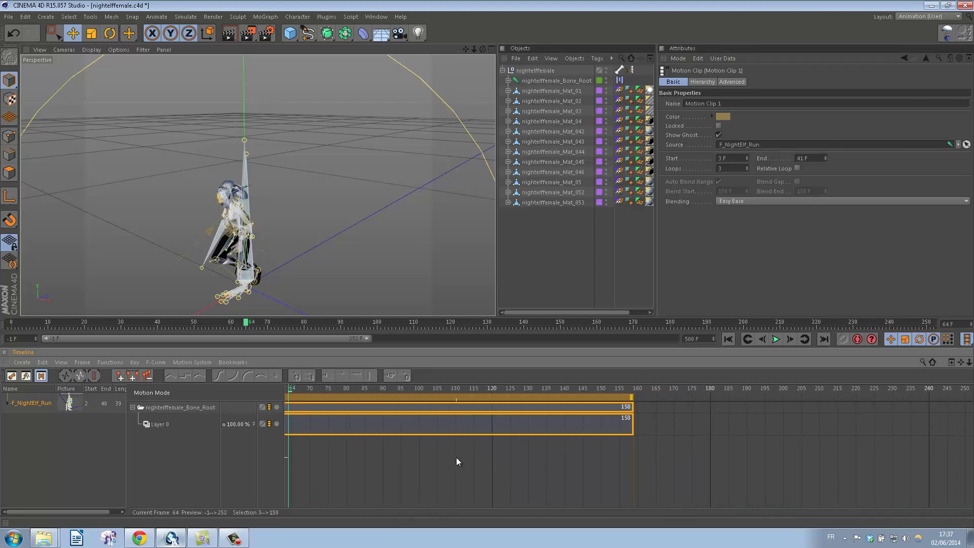
{"action": "left_click_drag", "start_coordinate": [488, 384], "coordinate": [755, 384]}
Step: Play the looped run animation from frame -1
{"action": "left_click", "coordinate": [510, 408]}
{"action": "mouse_move", "coordinate": [496, 390]}
{"action": "left_mouse_down"}
{"action": "mouse_move", "coordinate": [307, 401]}
{"action": "mouse_move", "coordinate": [315, 400]}
{"action": "left_mouse_up"}
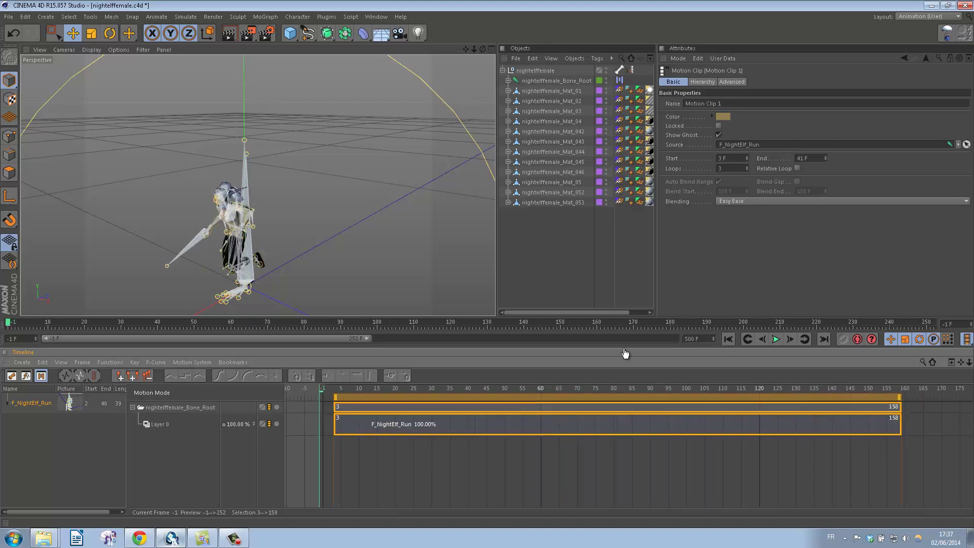
{"action": "left_click", "coordinate": [773, 339]}
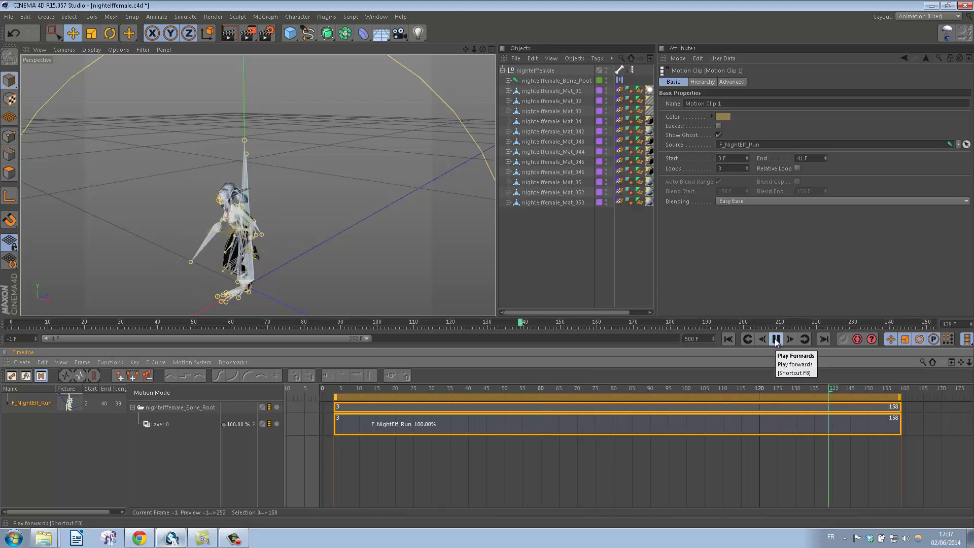
{"action": "left_click", "coordinate": [775, 338]}
Step: Set the playhead to frame 153 near the run clip's end and load the Death.c4dsrc motion source
{"action": "middle_click_drag", "start_coordinate": [749, 448], "coordinate": [480, 383], "text": "alt"}
{"action": "middle_click_drag", "start_coordinate": [766, 415], "coordinate": [707, 393], "text": "alt"}
{"action": "left_click_drag", "start_coordinate": [647, 393], "coordinate": [611, 392]}
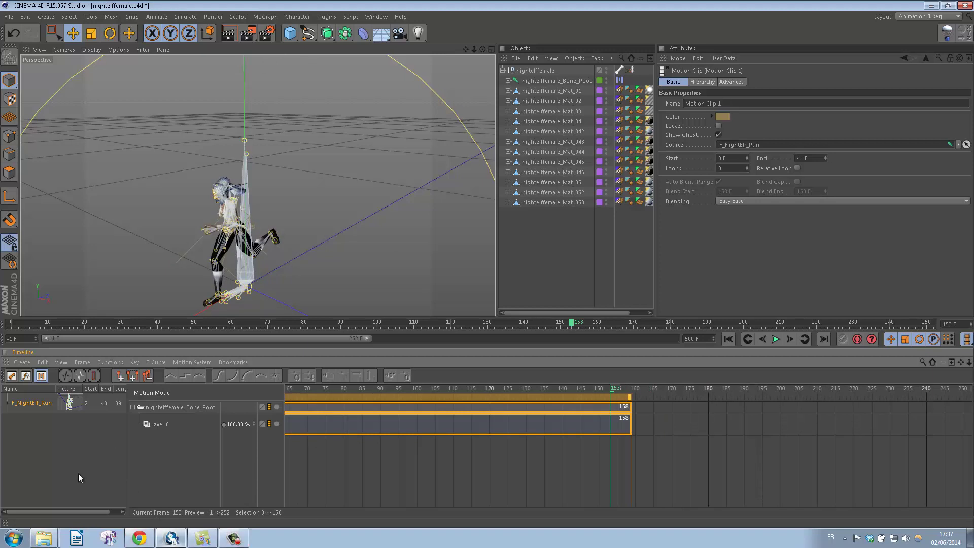
{"action": "right_click", "coordinate": [76, 456]}
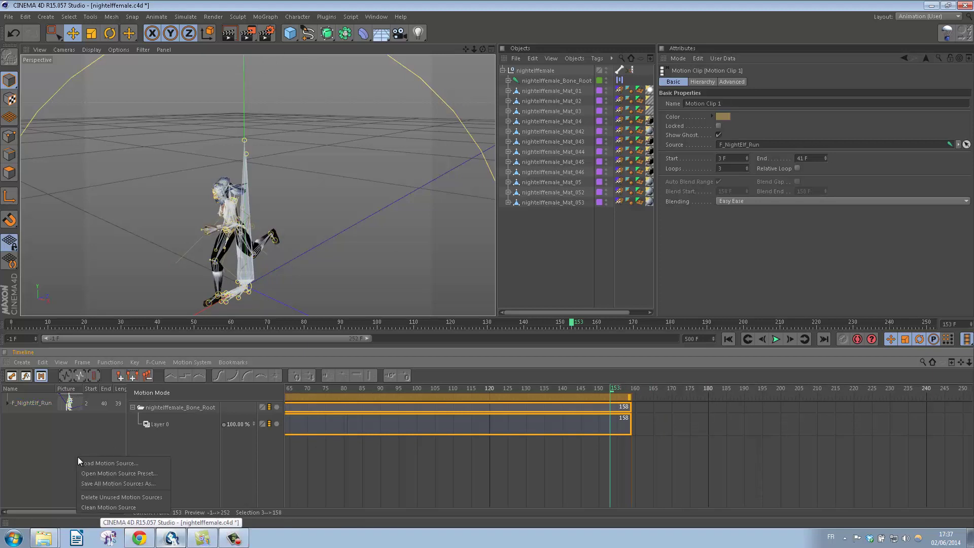
{"action": "left_click", "coordinate": [105, 463]}
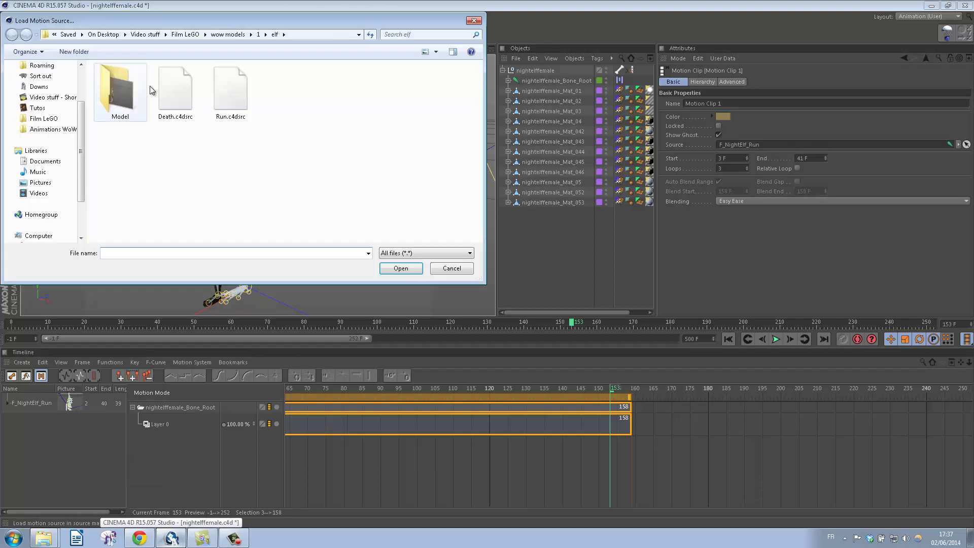
{"action": "left_click", "coordinate": [189, 90]}
{"action": "double_click", "coordinate": [189, 90]}
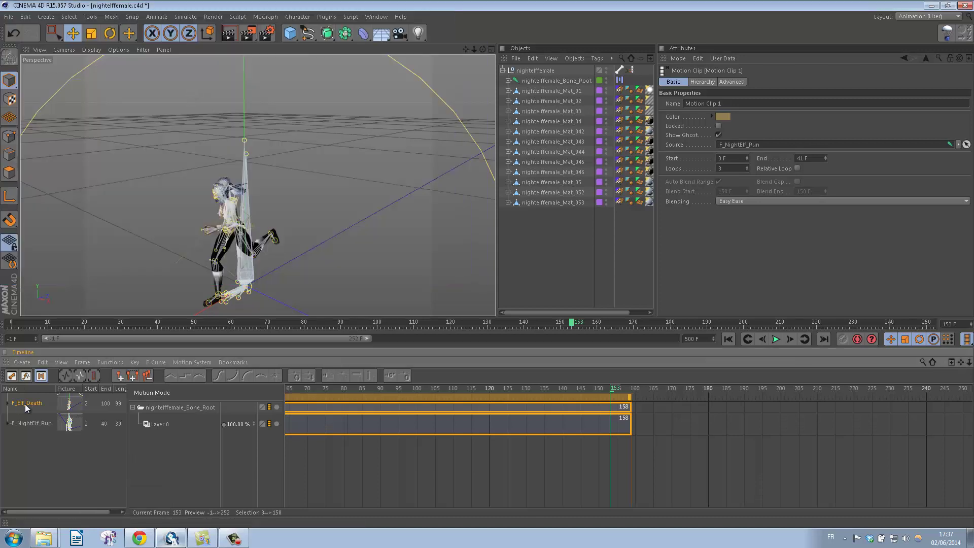
Step: Place F_Elf_Death after the run clip on Layer 0, starting at frame 161, and play the transition
{"action": "left_click_drag", "start_coordinate": [30, 406], "coordinate": [617, 409]}
{"action": "left_click_drag", "start_coordinate": [729, 419], "coordinate": [696, 404]}
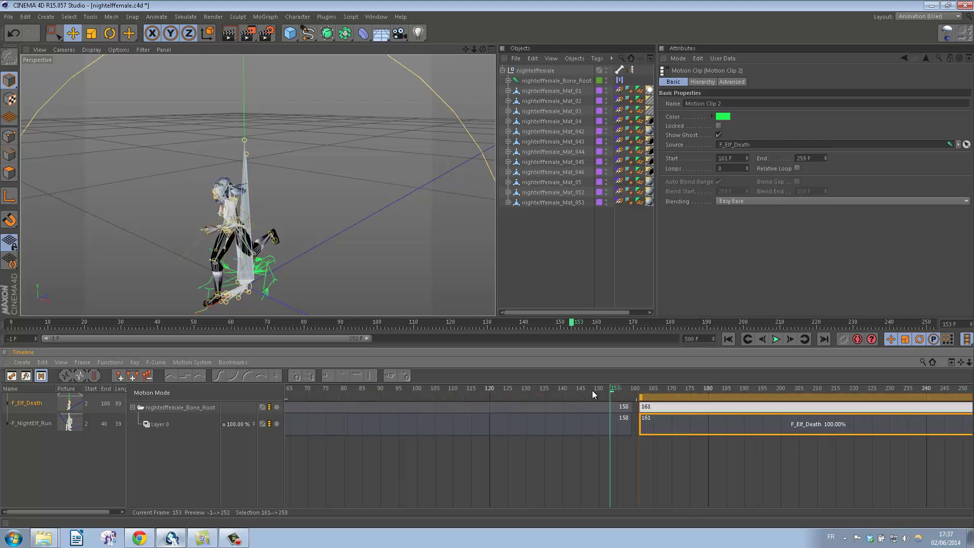
{"action": "left_click", "coordinate": [774, 339]}
{"action": "left_click", "coordinate": [775, 340]}
Step: Move the F_Elf_Death clip to start at frame 154, overlapping the run clip, and play the blend
{"action": "left_click_drag", "start_coordinate": [783, 404], "coordinate": [759, 411]}
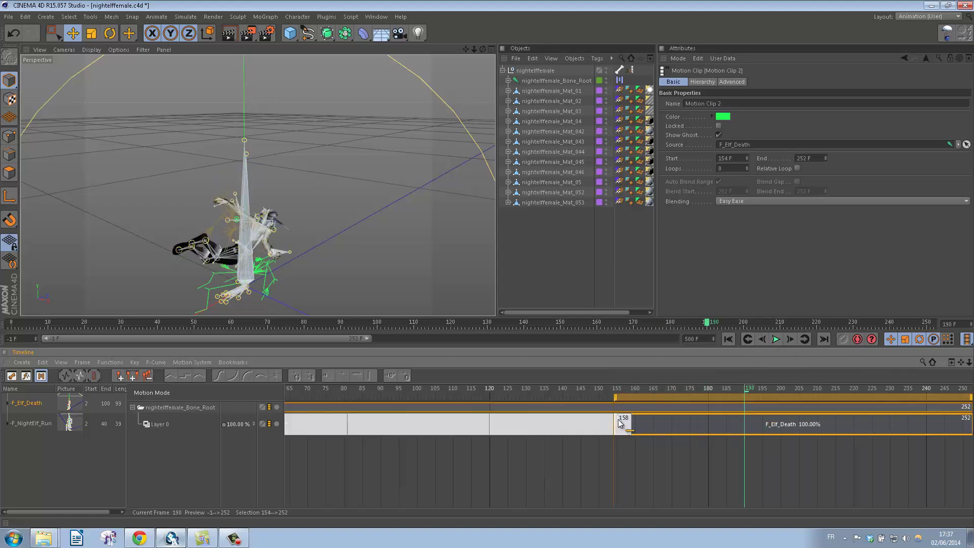
{"action": "left_click", "coordinate": [603, 396]}
{"action": "left_click", "coordinate": [775, 339]}
{"action": "left_click", "coordinate": [775, 340]}
Step: Shift the run clip to start at frame 5 and move the F_Elf_Death clip to start at frame 145
{"action": "mouse_move", "coordinate": [802, 406]}
{"action": "left_mouse_down"}
{"action": "mouse_move", "coordinate": [780, 411]}
{"action": "mouse_move", "coordinate": [823, 409]}
{"action": "mouse_move", "coordinate": [809, 411]}
{"action": "left_mouse_up"}
{"action": "left_click", "coordinate": [746, 451]}
{"action": "left_click", "coordinate": [744, 420]}
{"action": "left_click_drag", "start_coordinate": [750, 396], "coordinate": [710, 400]}
Step: Play the run-to-death blend from frame 130, then deselect the clips and review the start of the timeline
{"action": "left_click", "coordinate": [527, 388]}
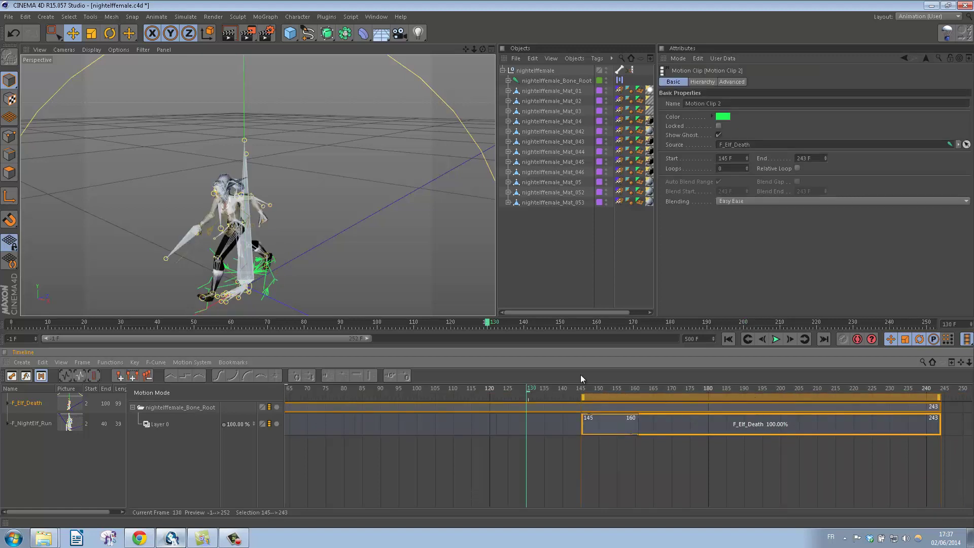
{"action": "left_click", "coordinate": [775, 340]}
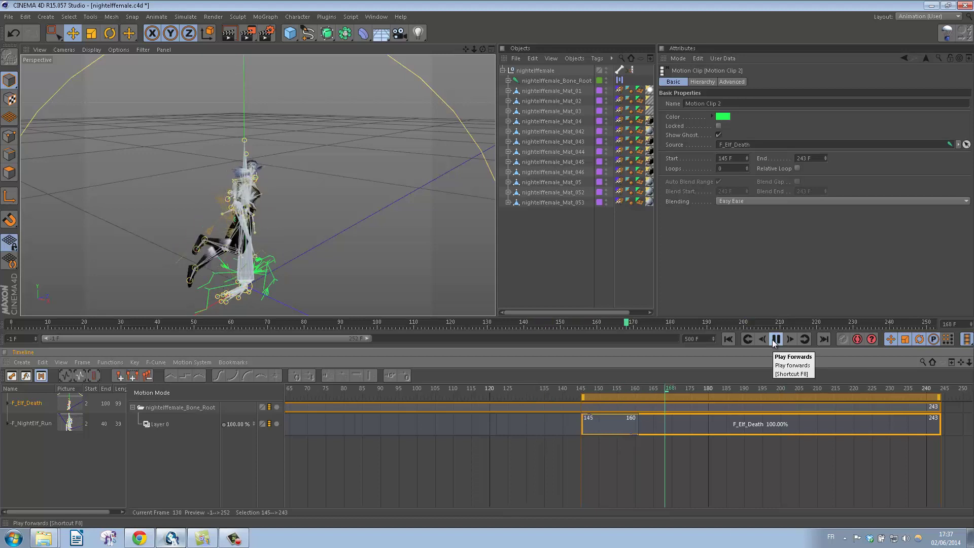
{"action": "left_click", "coordinate": [774, 339]}
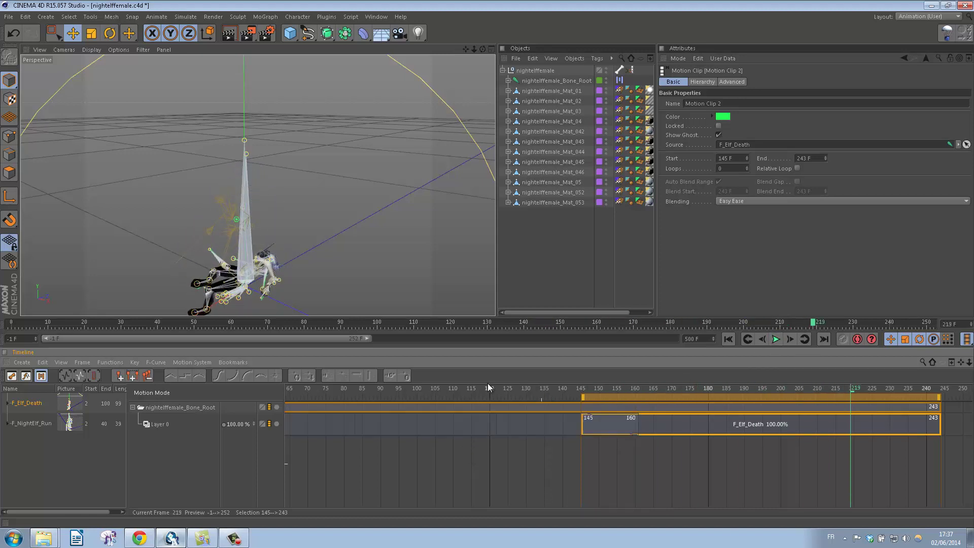
{"action": "scroll", "coordinate": [487, 383], "scroll_direction": "left", "scroll_amount": 10}
{"action": "mouse_move", "coordinate": [488, 384]}
{"action": "middle_mouse_down", "text": "alt"}
{"action": "mouse_move", "coordinate": [350, 384]}
{"action": "mouse_move", "coordinate": [475, 384]}
{"action": "middle_mouse_up", "text": "alt"}
{"action": "left_click", "coordinate": [489, 468]}
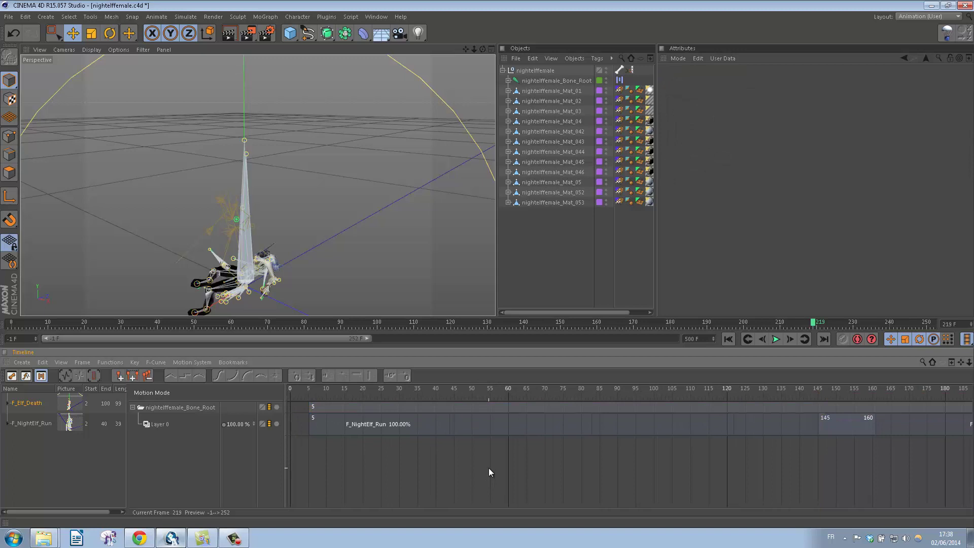